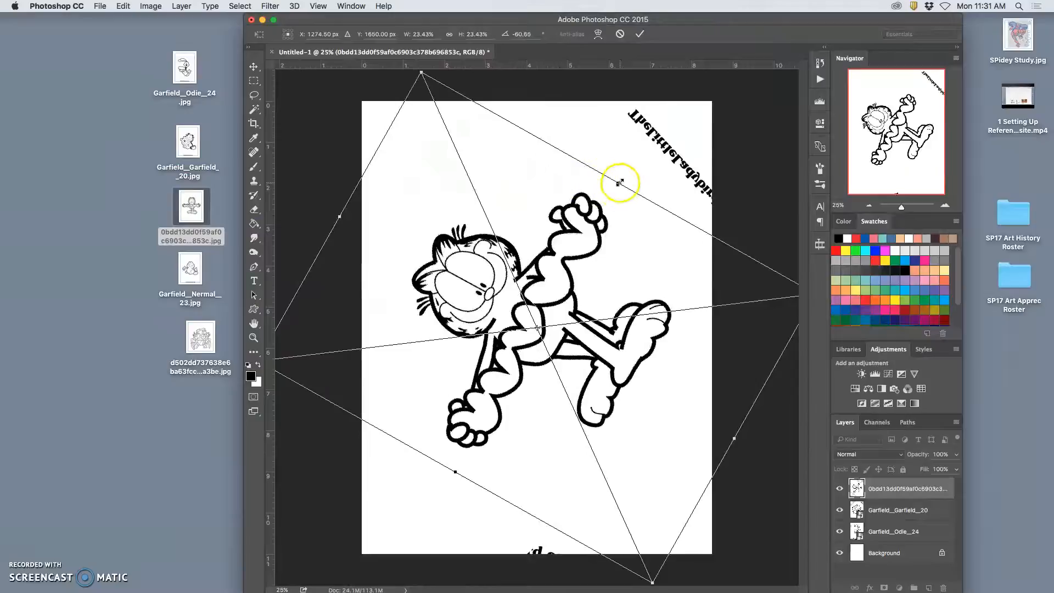
Stretch the rotated Garfield image to about 24.6% width, flip it horizontally and commit its placement.
left_click_drag(620, 183, 627, 168)
right_click(572, 265)
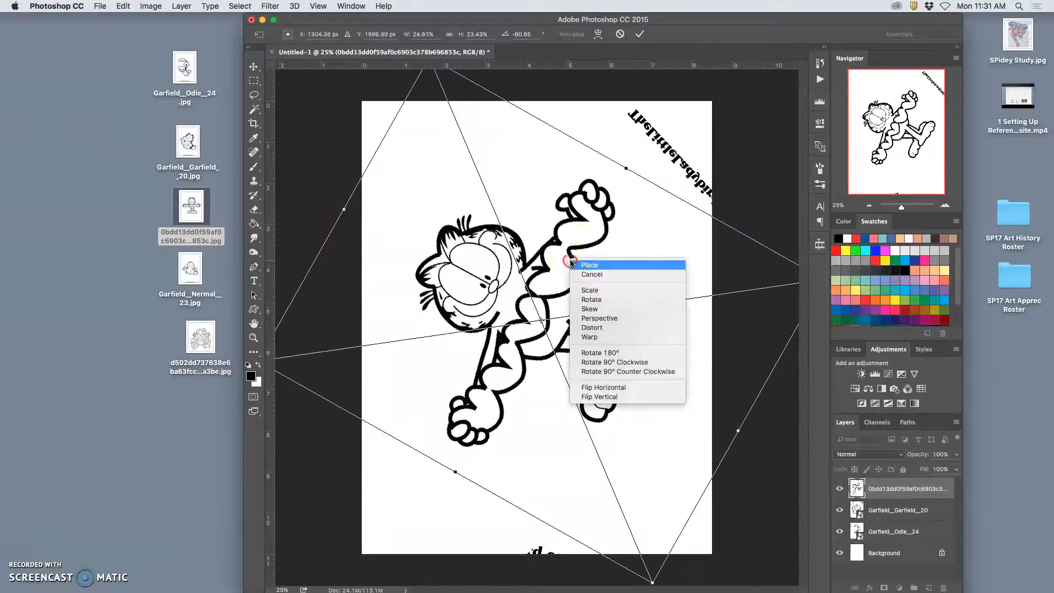
left_click(619, 388)
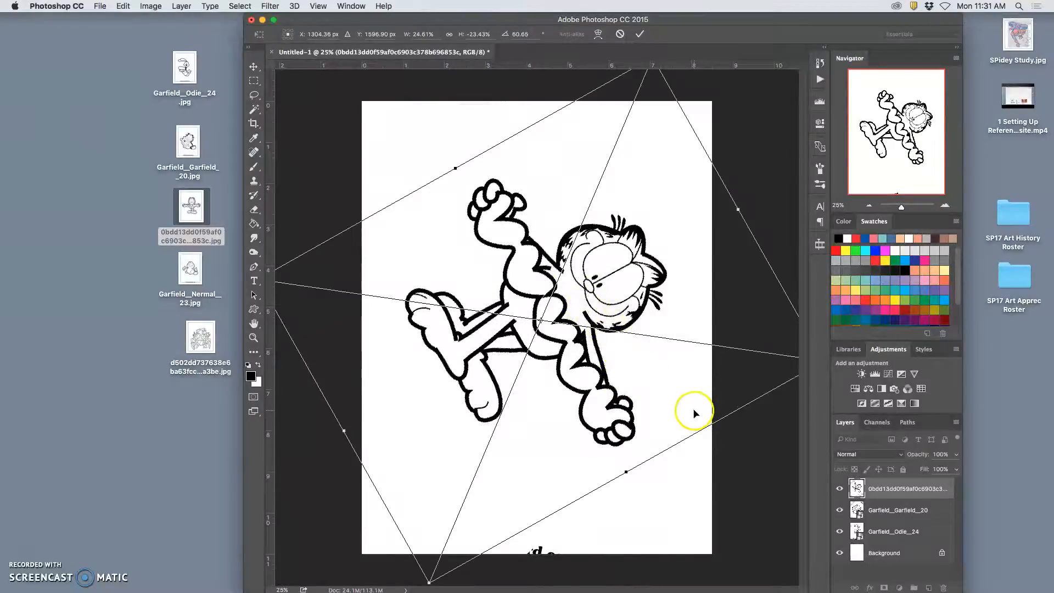
key("Return")
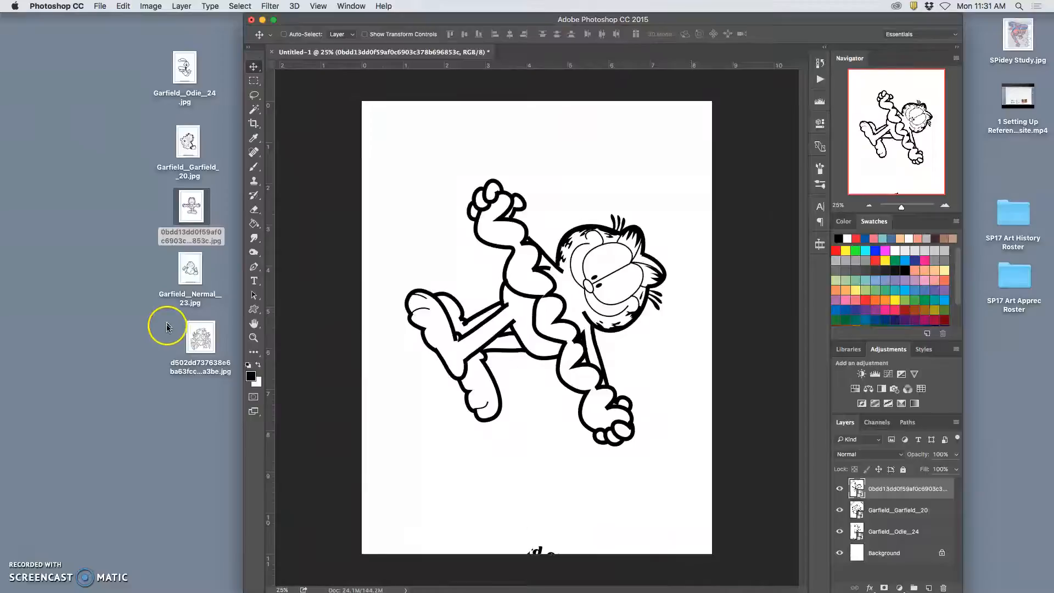
Place Garfield__Nermal__23.jpg from the desktop in the document, rotate it about -155° and flip it horizontally.
left_click(186, 273)
left_click_drag(187, 273, 436, 321)
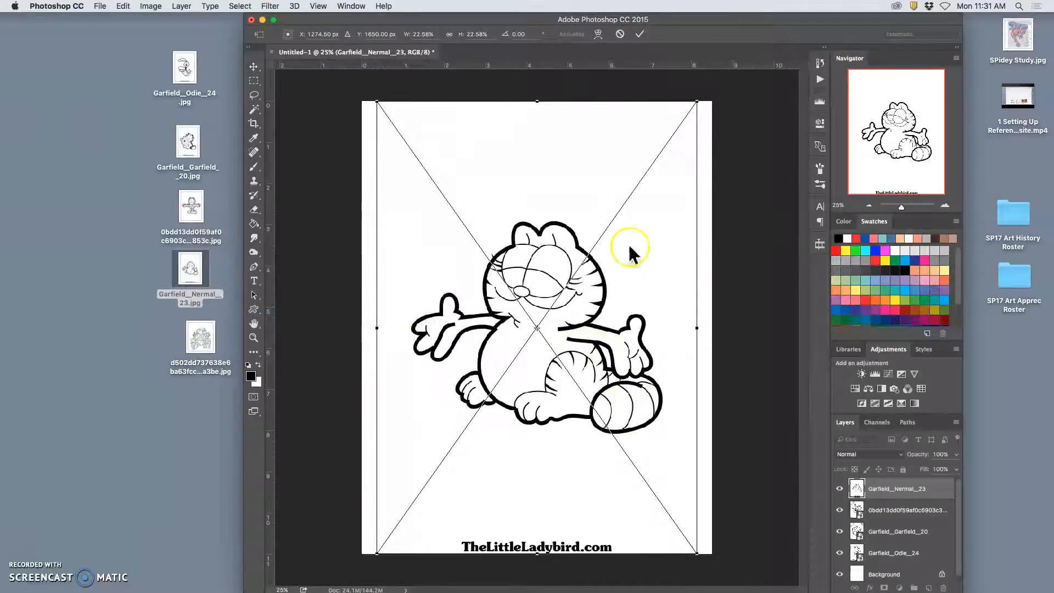
left_click_drag(713, 94, 449, 372)
right_click(485, 333)
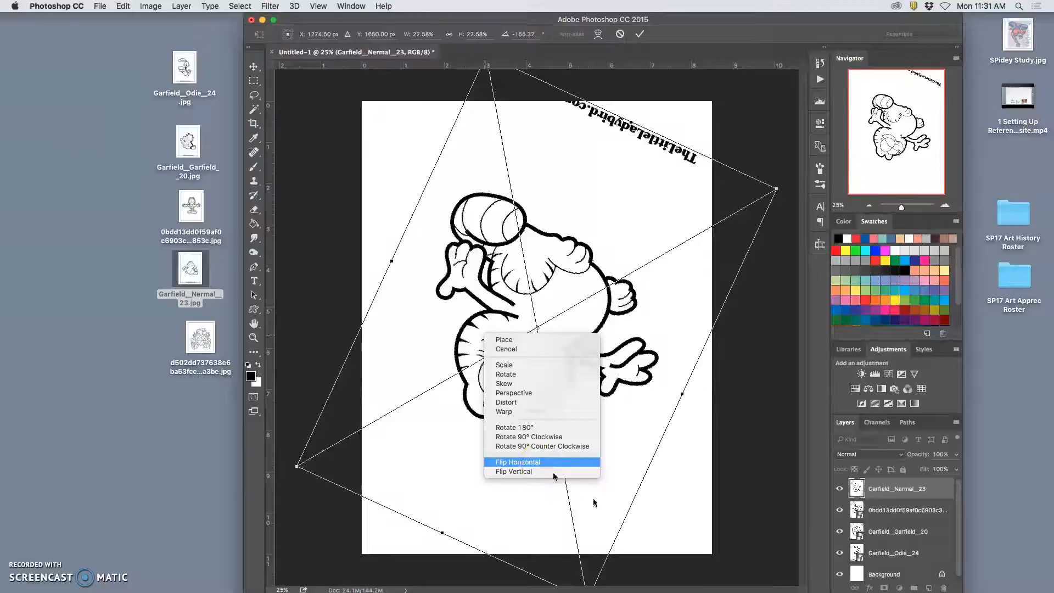
left_click(535, 471)
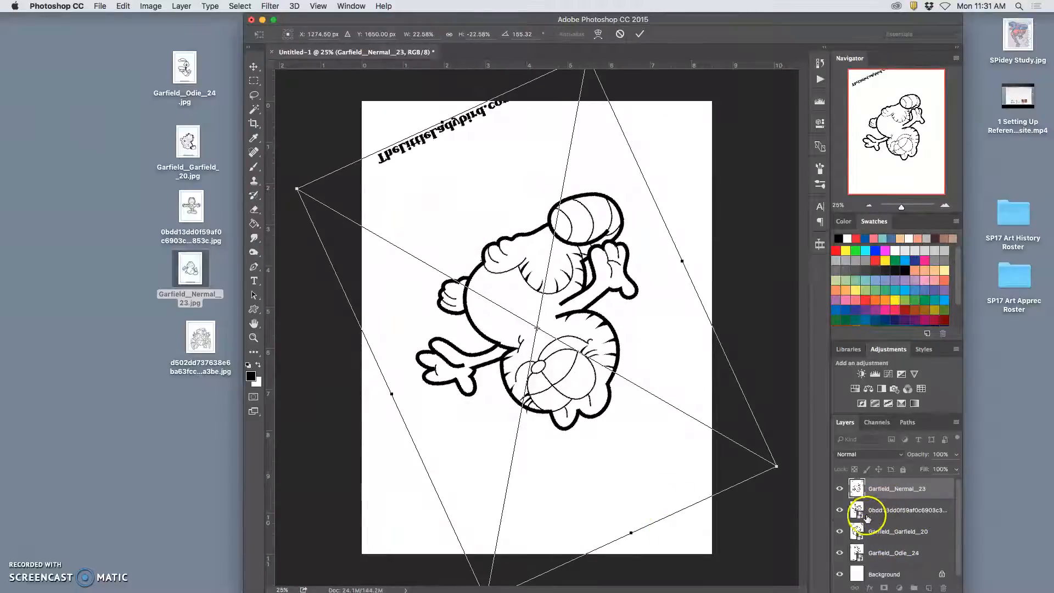
Enlarge the Nermal image to about 29%, reposition it on the page and commit its placement.
left_click_drag(779, 468, 914, 546)
left_click_drag(689, 382, 636, 352)
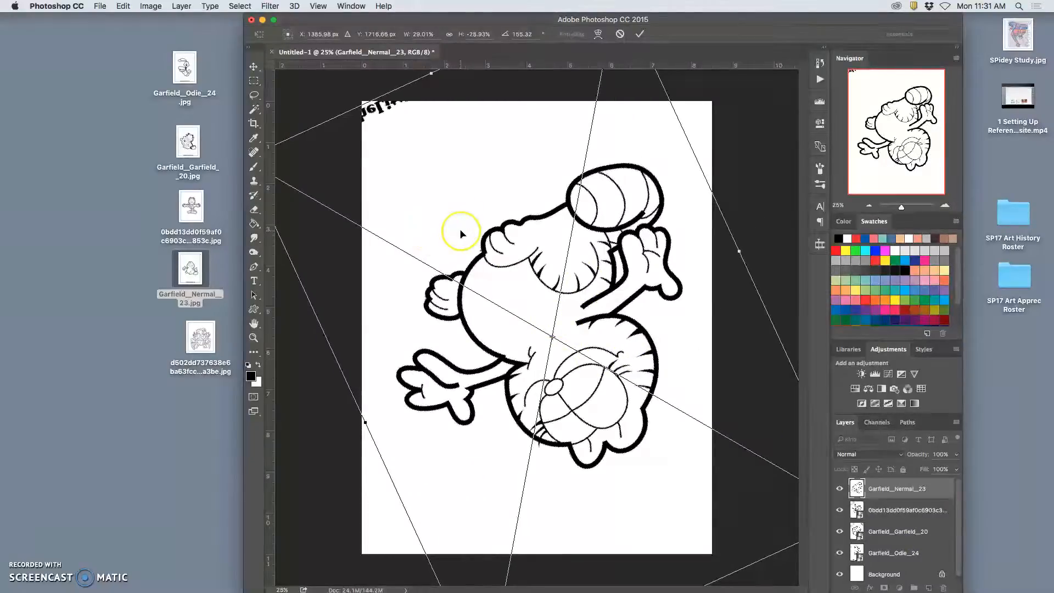
key("Return")
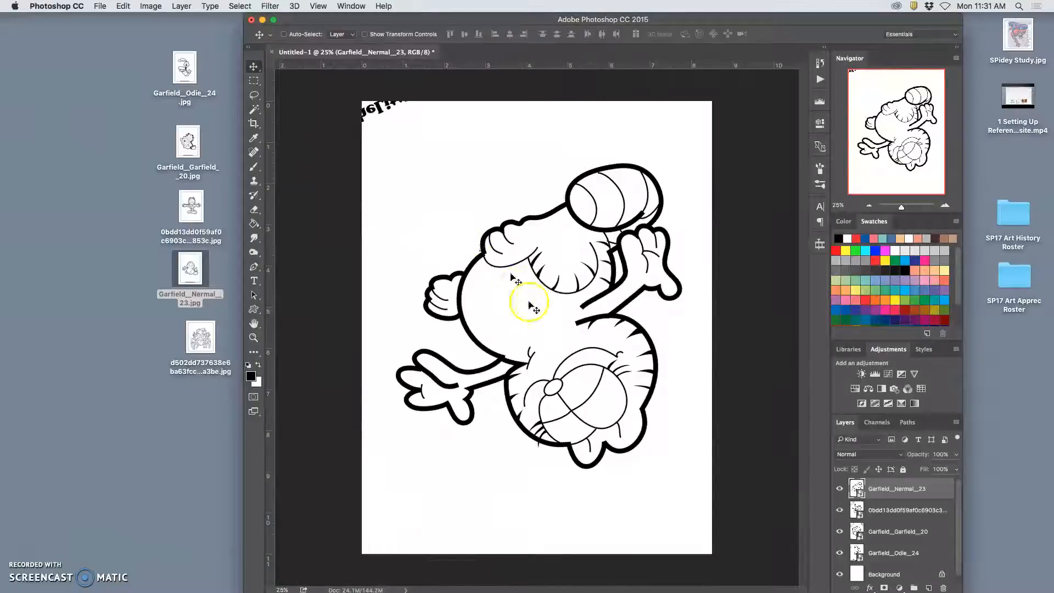
Place the d502dd737638e6 rock monster image from the desktop, scale it to about 109% by 112% and rotate it about -35°.
left_click_drag(205, 334, 416, 309)
left_click_drag(716, 130, 784, 37)
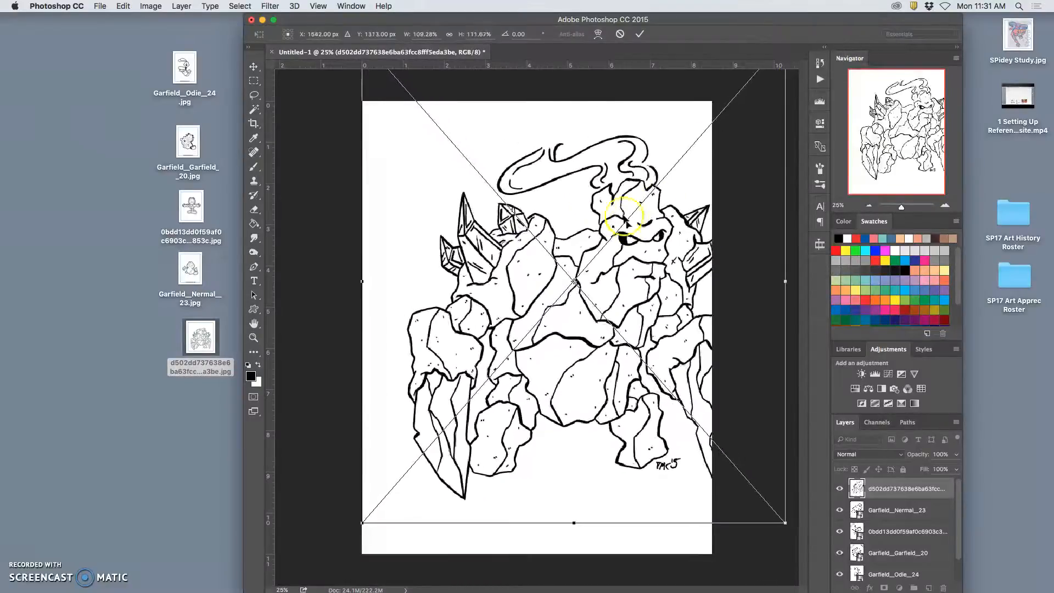
left_click_drag(301, 302, 413, 370)
mouse_move(473, 314)
left_mouse_down()
mouse_move(439, 329)
mouse_move(412, 324)
left_mouse_up()
key("super+minus")
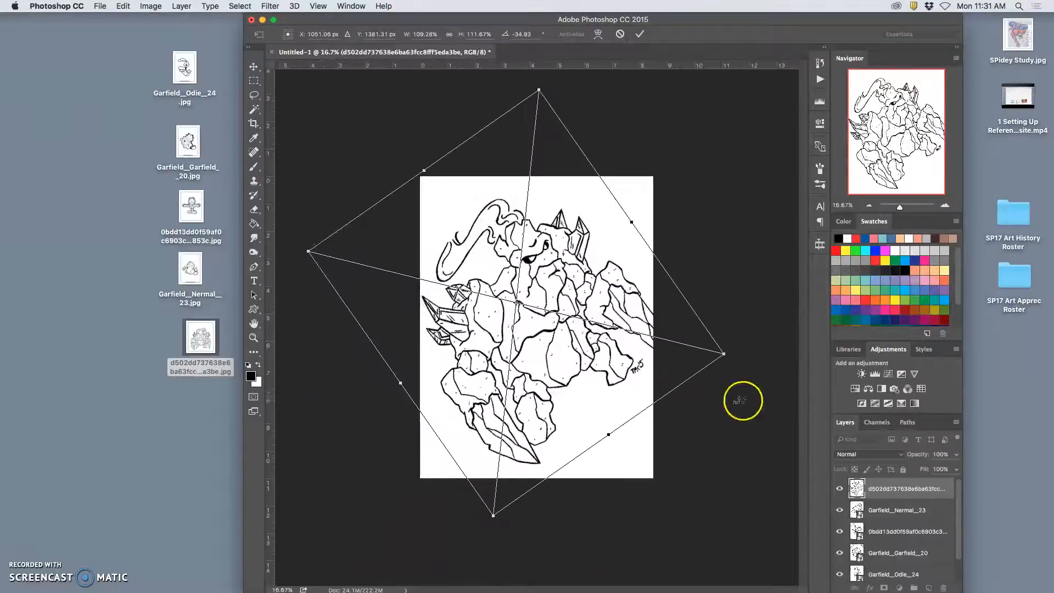
Shrink the rock monster image to about 99% by 103%, reposition it within the page and commit its placement.
left_click_drag(719, 354, 685, 346)
left_click_drag(545, 347, 570, 354)
left_click_drag(697, 345, 701, 348)
left_click_drag(555, 342, 552, 341)
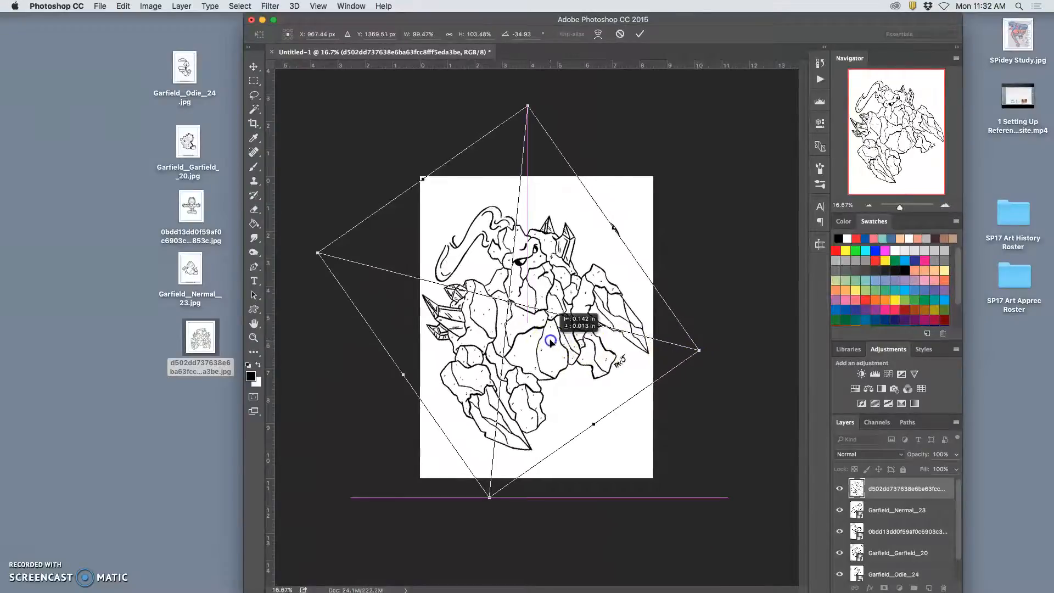
double_click(586, 359)
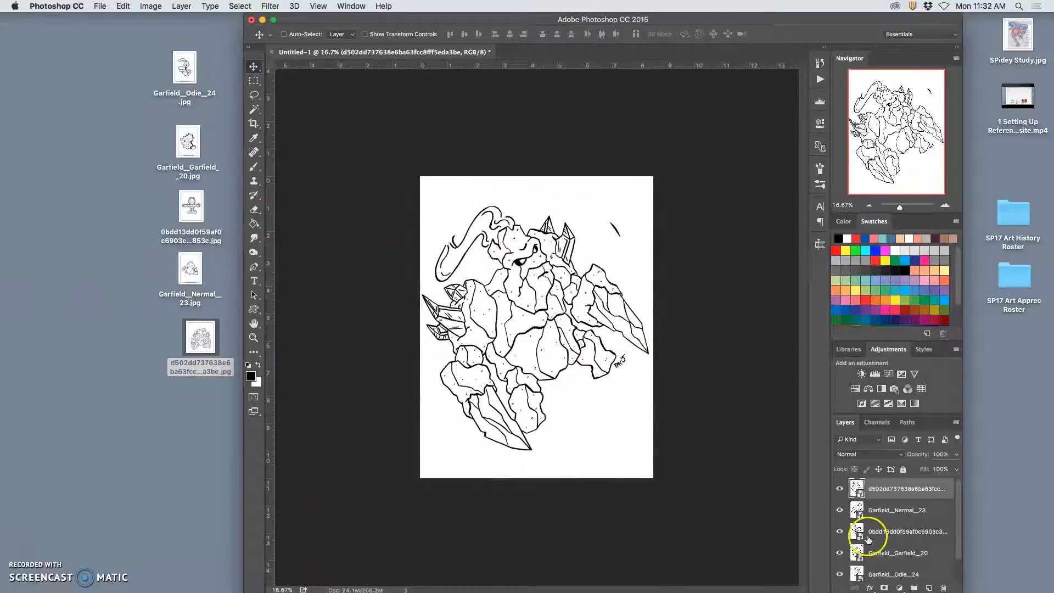
Set the blending mode of the rock monster layer to Multiply.
scroll(872, 535, "down", 2)
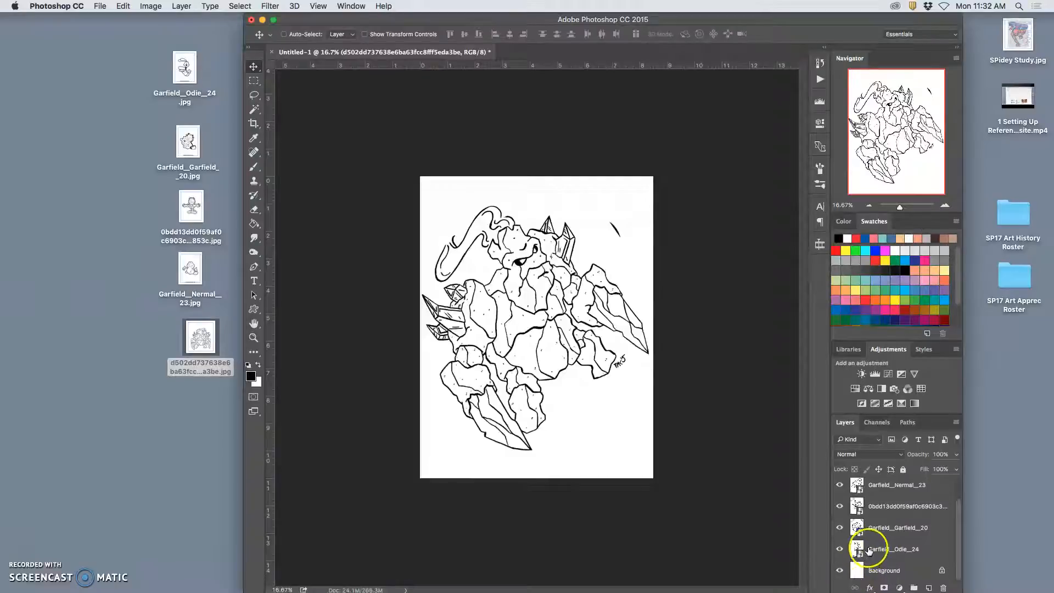
scroll(867, 549, "up", 2)
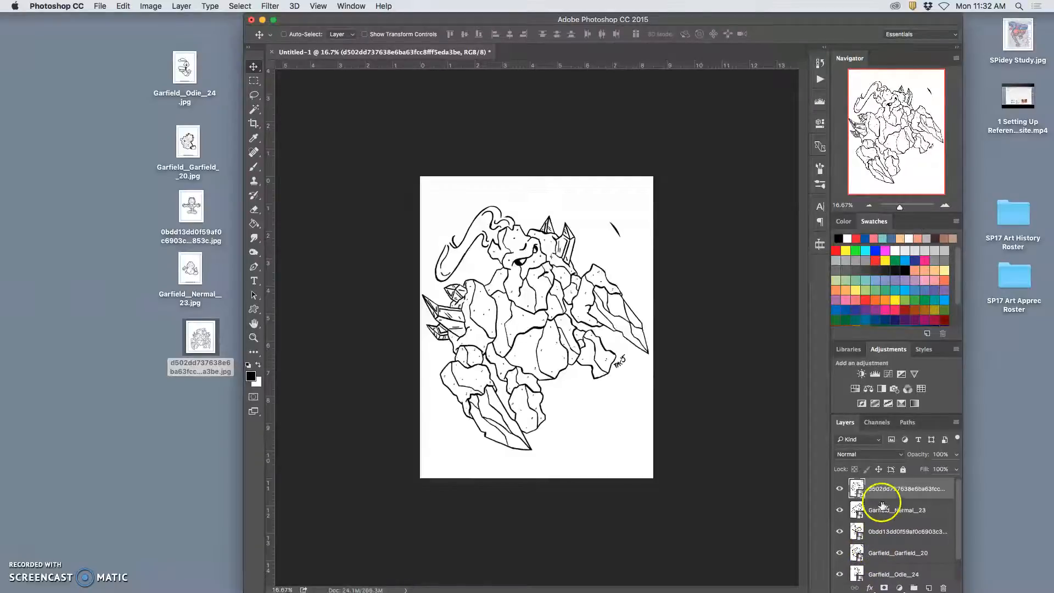
key("super+equal")
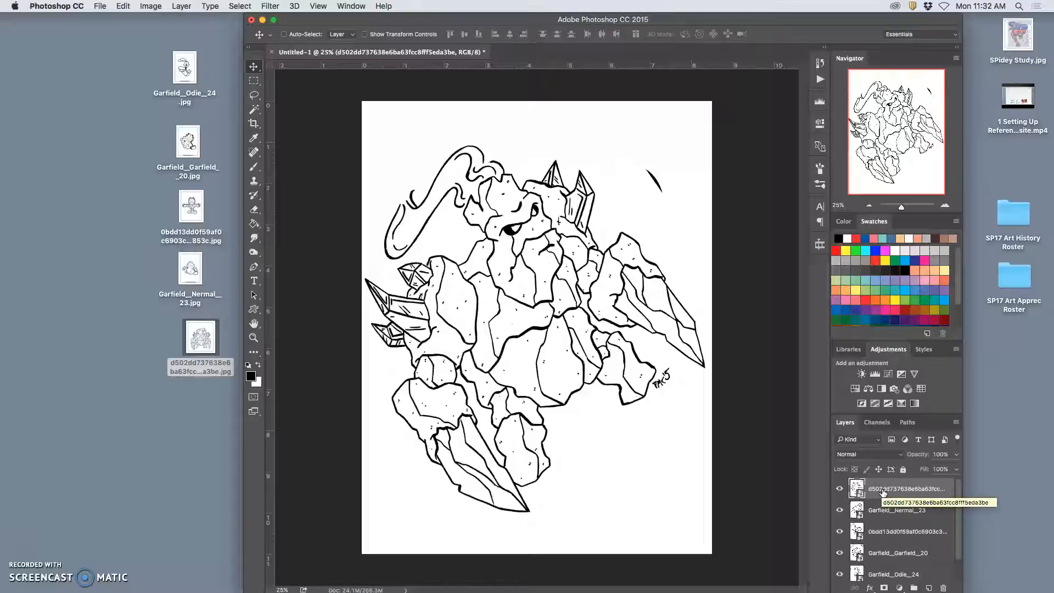
left_click(866, 454)
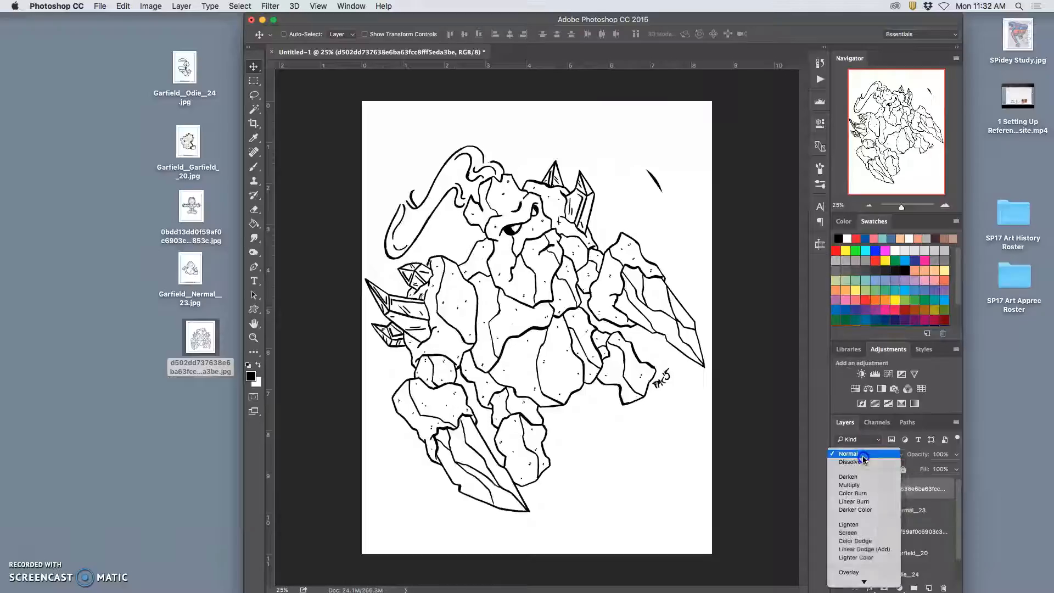
left_click(863, 485)
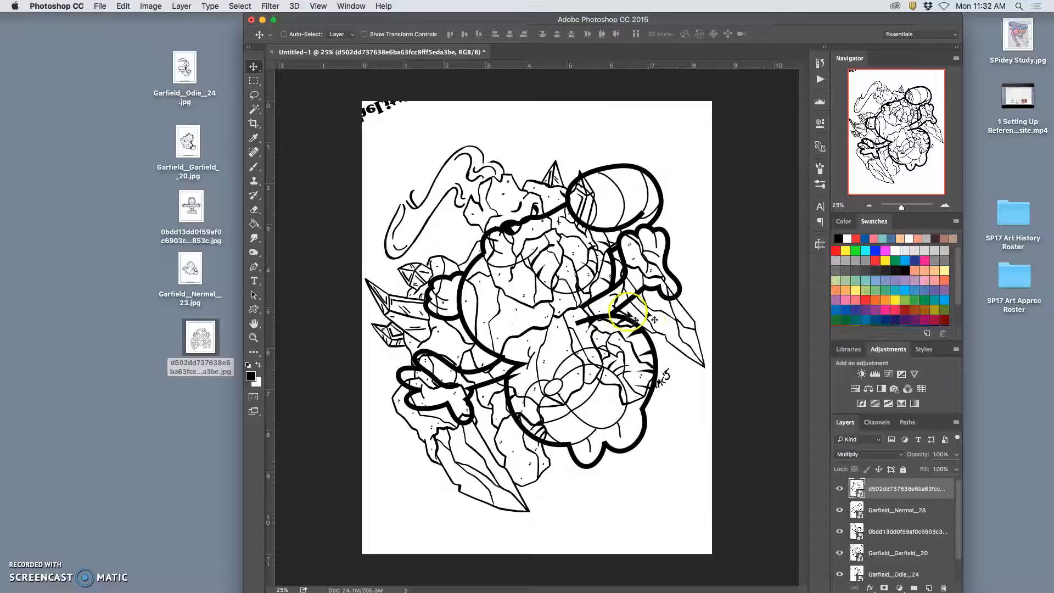
Set the blending mode of the Garfield__Nermal__23 and 0bdd13dd0f59af0c6903c3 layers to Multiply.
left_click(896, 513)
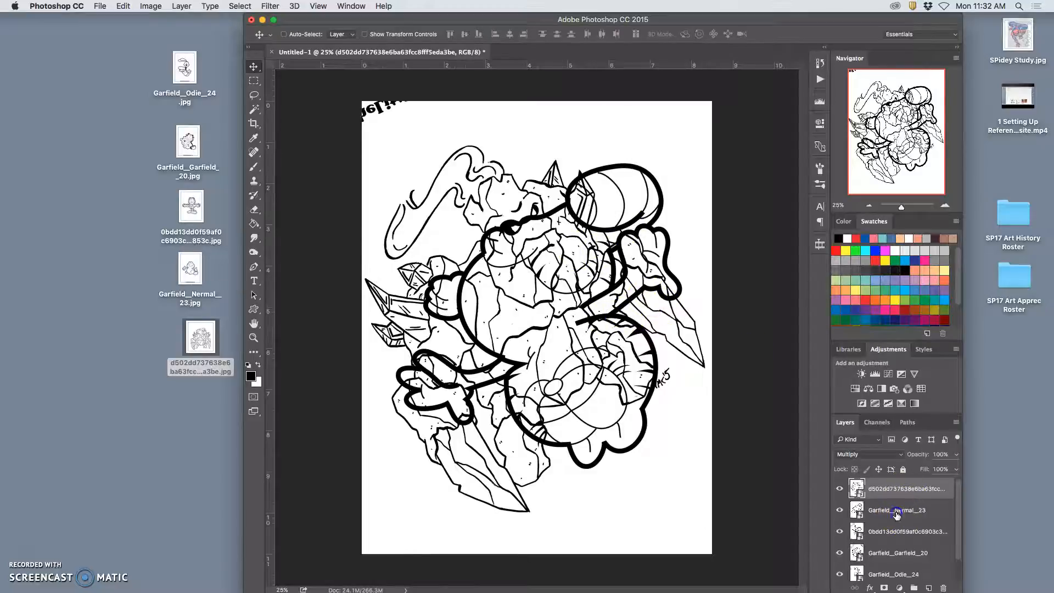
left_click(862, 454)
left_click(862, 485)
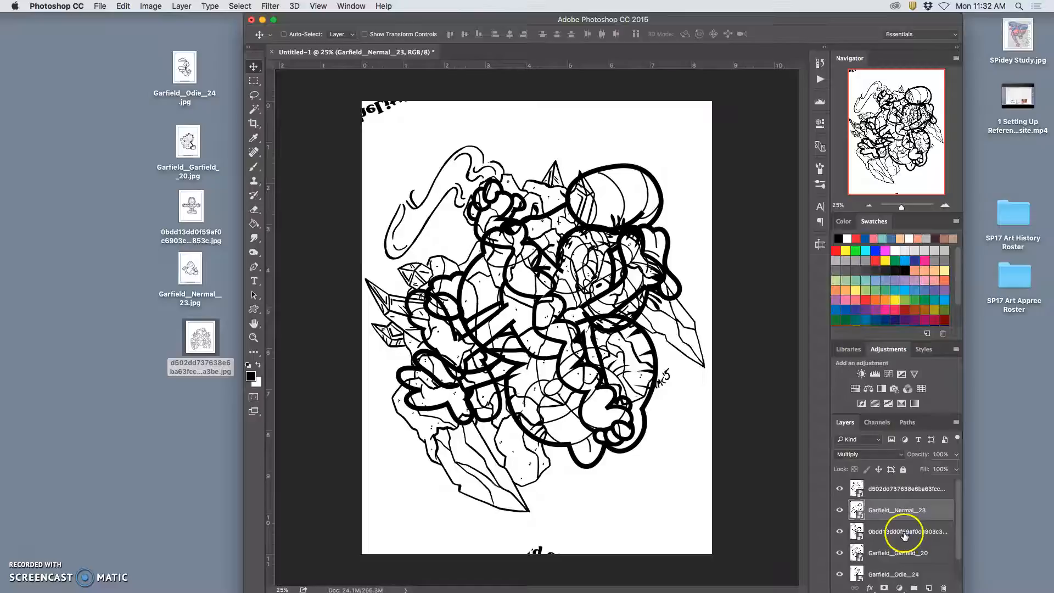
left_click(905, 531)
left_click(869, 455)
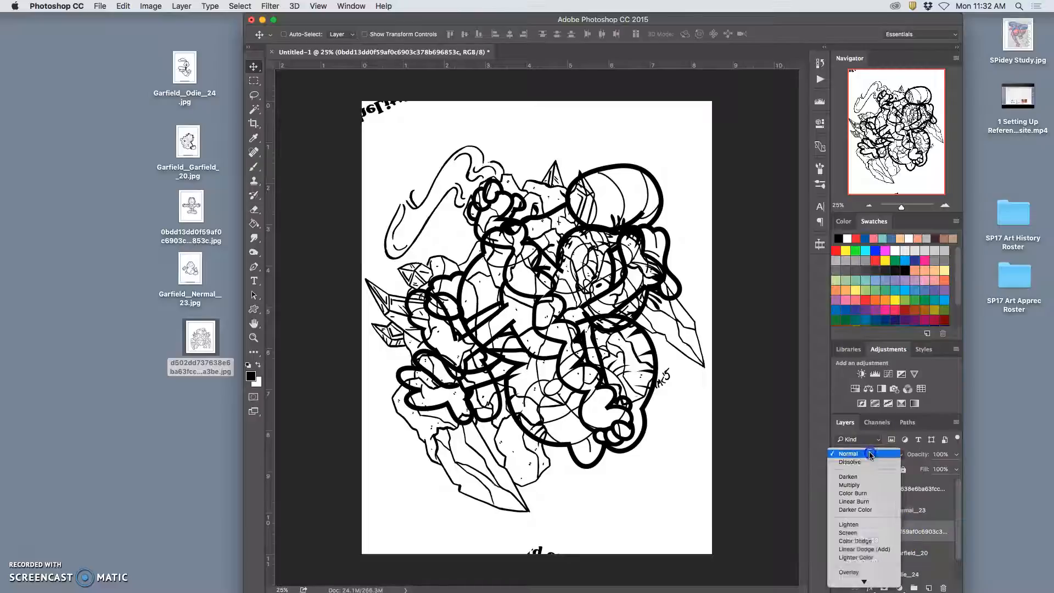
left_click(856, 486)
Set the blending mode of the Garfield__Garfield__20 and Garfield__Odie__24 layers to Multiply.
left_click(898, 554)
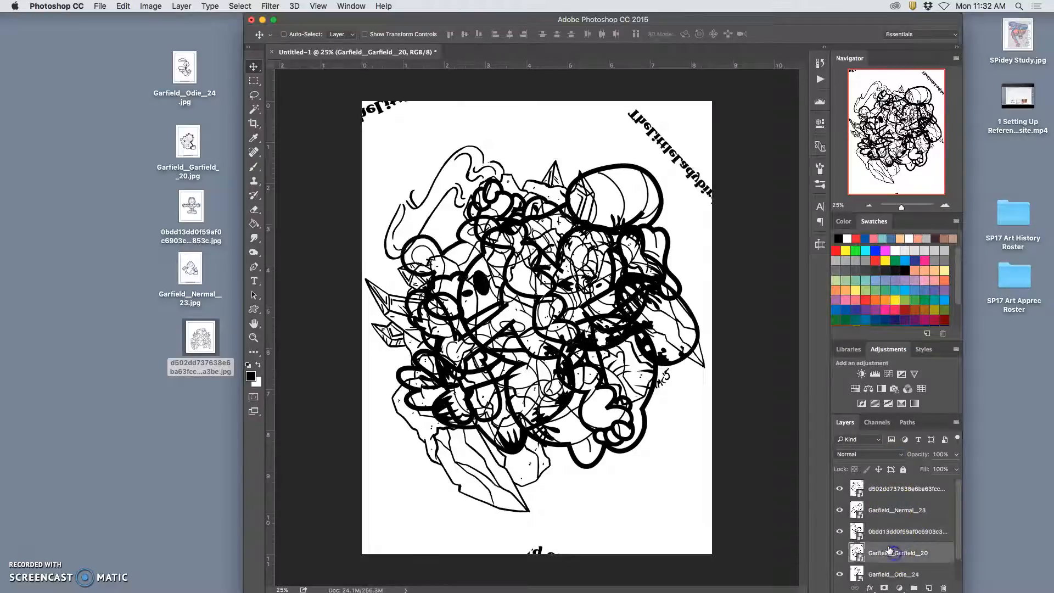
left_click(869, 455)
left_click(860, 485)
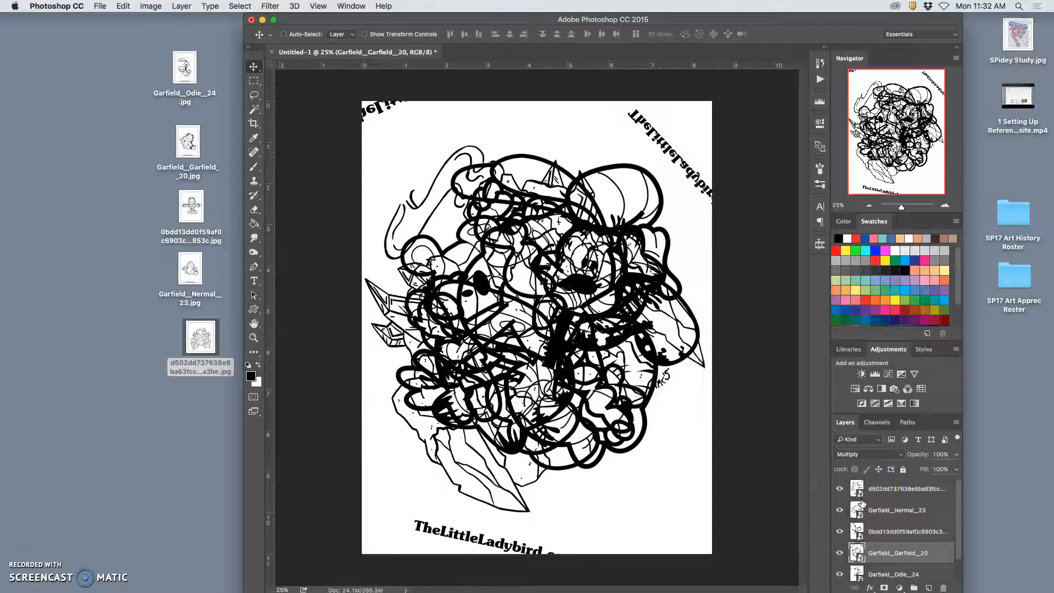
scroll(897, 527, "down", 1)
left_click(886, 549)
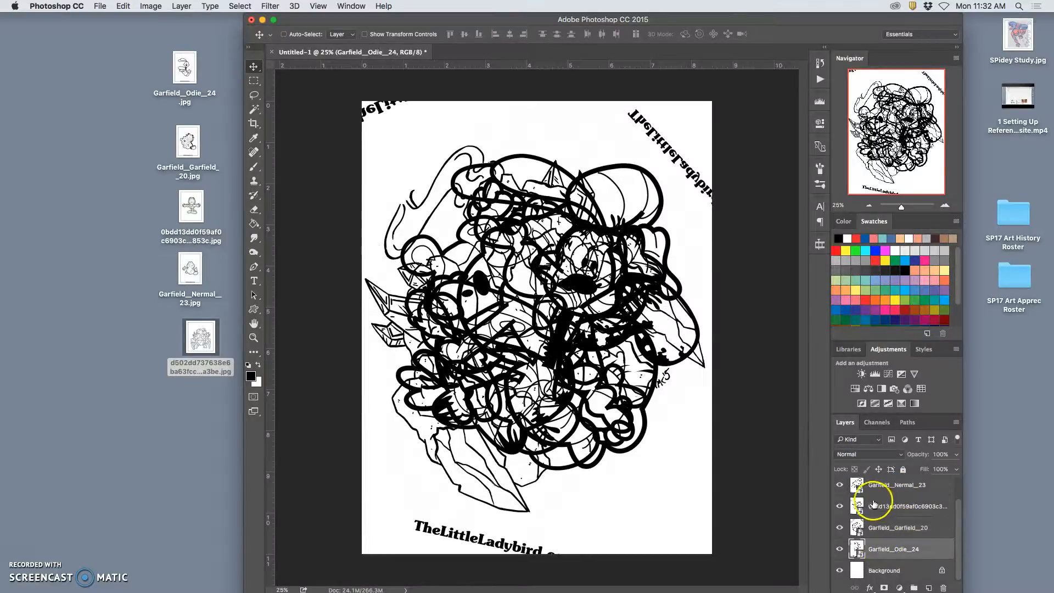
left_click(862, 455)
left_click(861, 485)
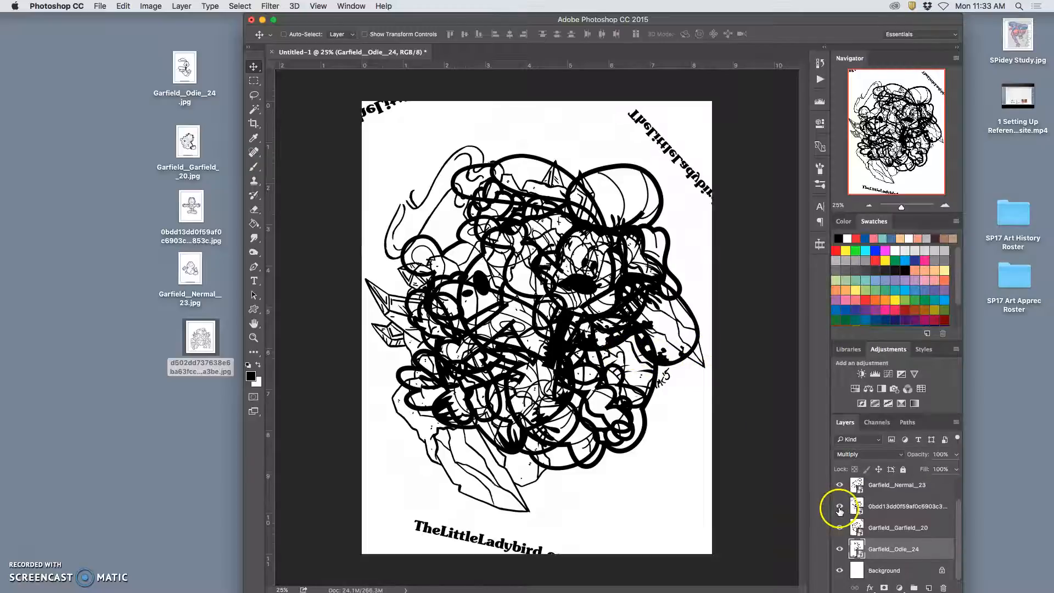
Hide the four image layers above Garfield__Odie__24 so only Odie and the background are shown.
scroll(845, 496, "up", 1)
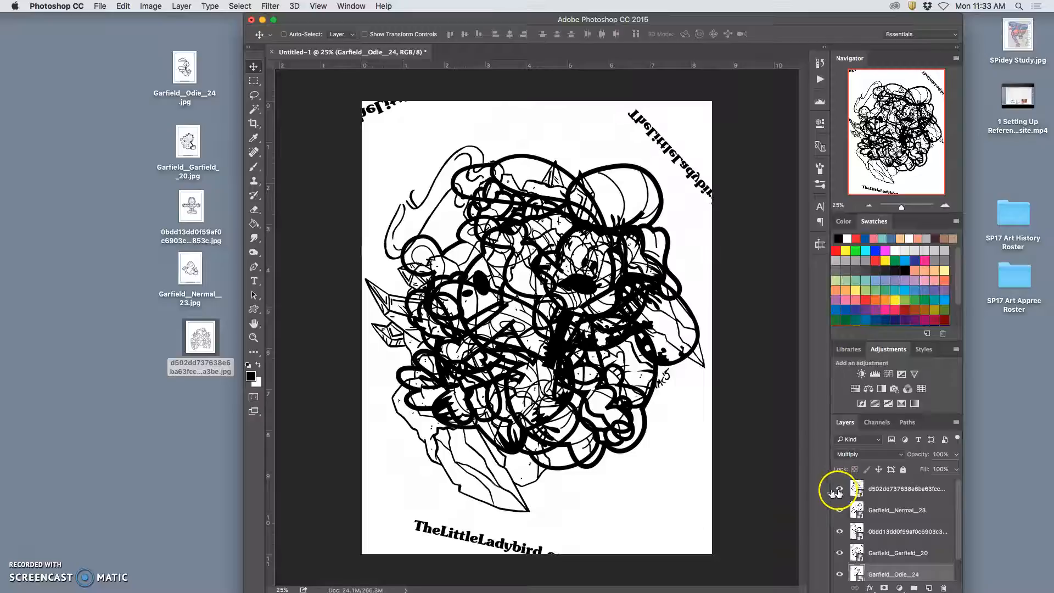
left_click(836, 490)
left_click(838, 510)
left_click(838, 531)
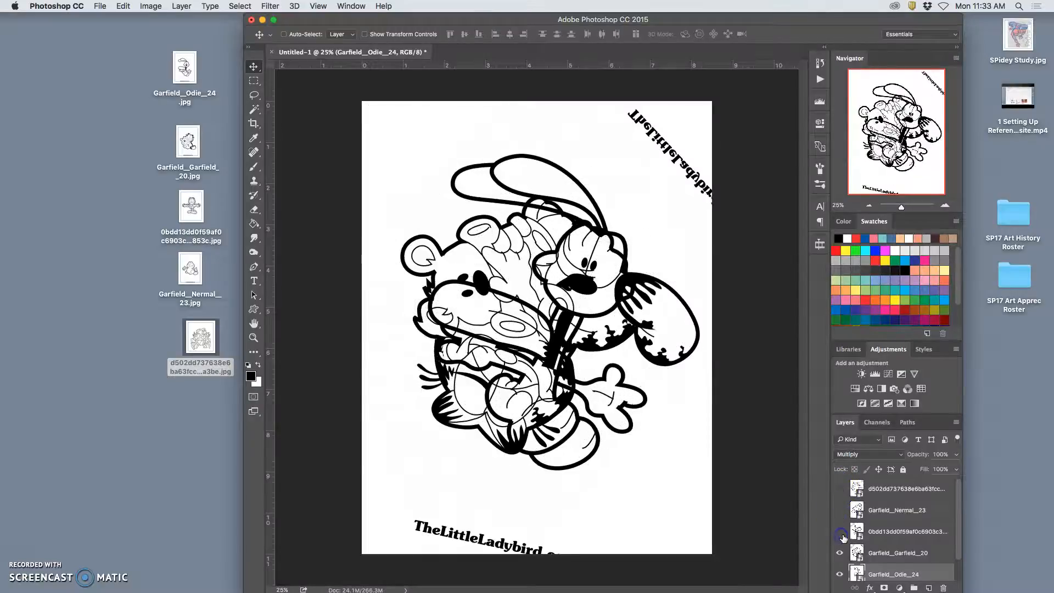
scroll(843, 538, "down", 1)
left_click(839, 528)
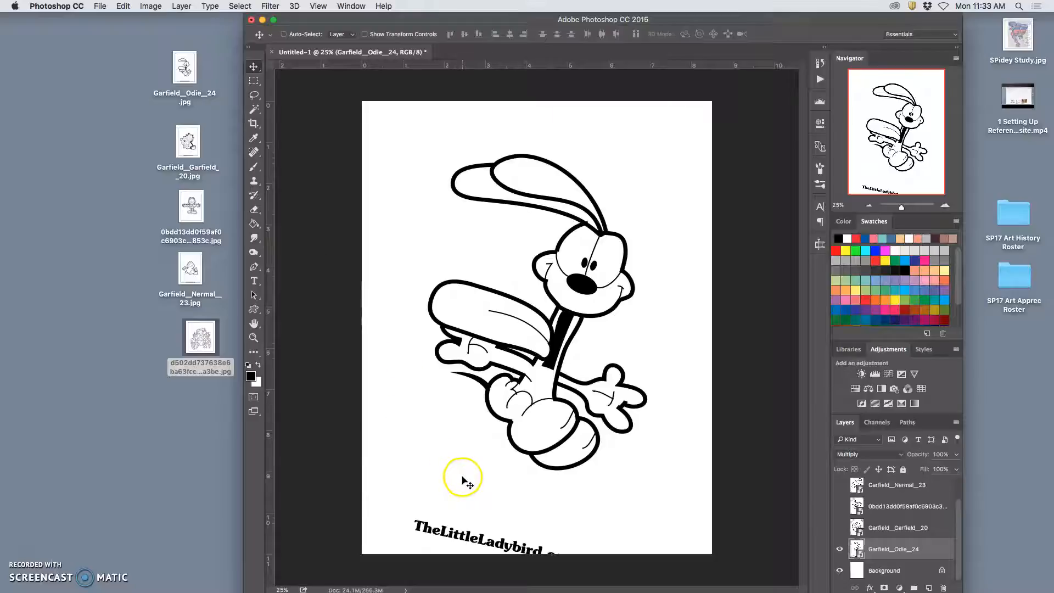
Lasso the TheLittleLadybird website text below Odie and try to delete it from the layer.
left_click(250, 98)
left_click_drag(566, 521, 362, 494)
left_click_drag(429, 581, 621, 587)
left_click_drag(562, 519, 563, 521)
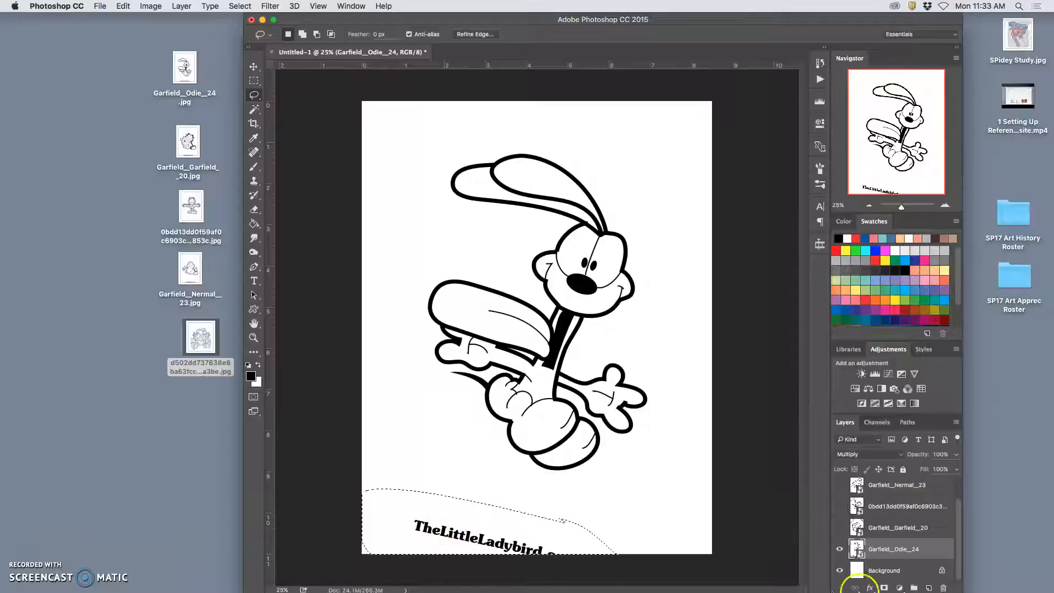
key("Delete")
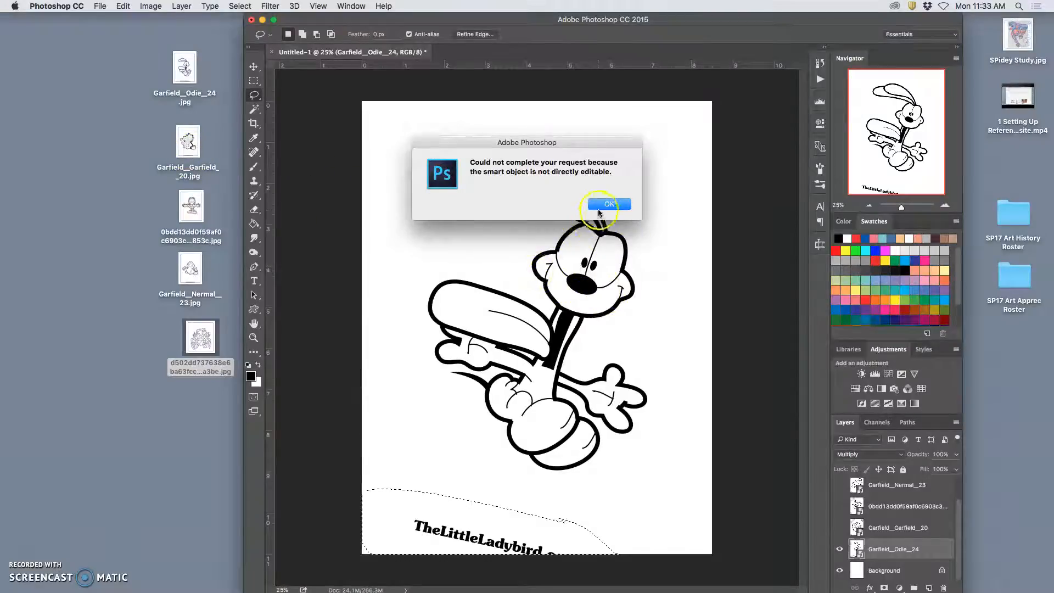
left_click(599, 212)
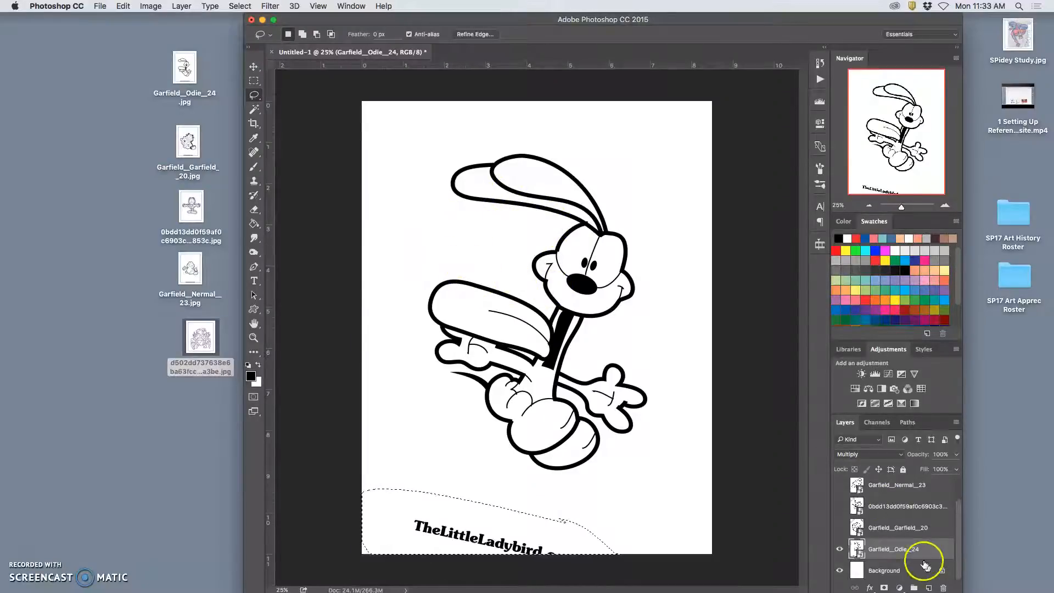
Rasterize the Garfield__Odie__24, Garfield__Garfield__20, 0bdd13dd0f59af0c6903c3 and Garfield__Nermal__23 layers.
right_click(889, 550)
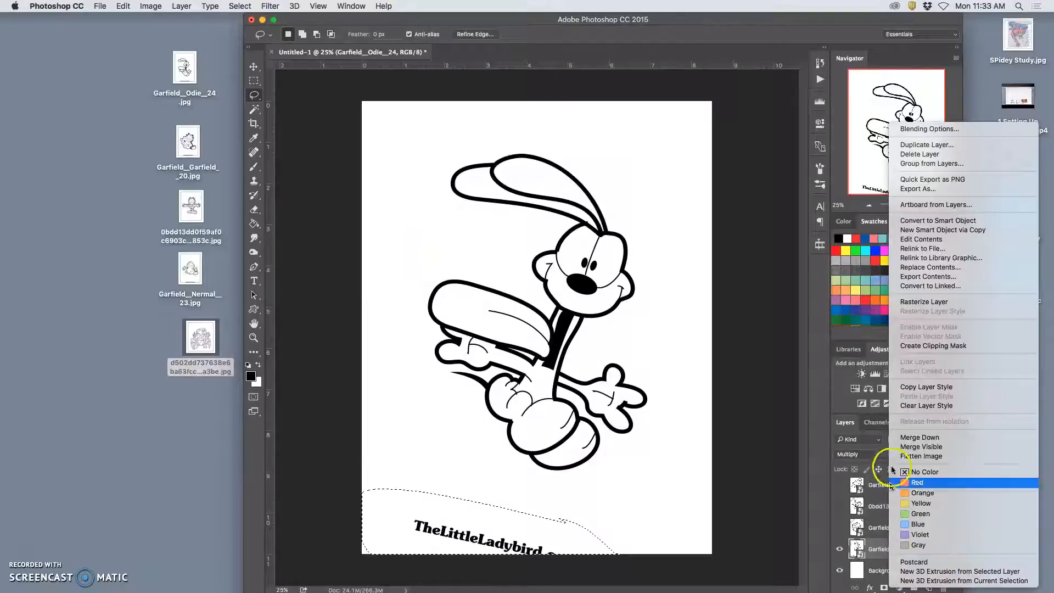
left_click(920, 302)
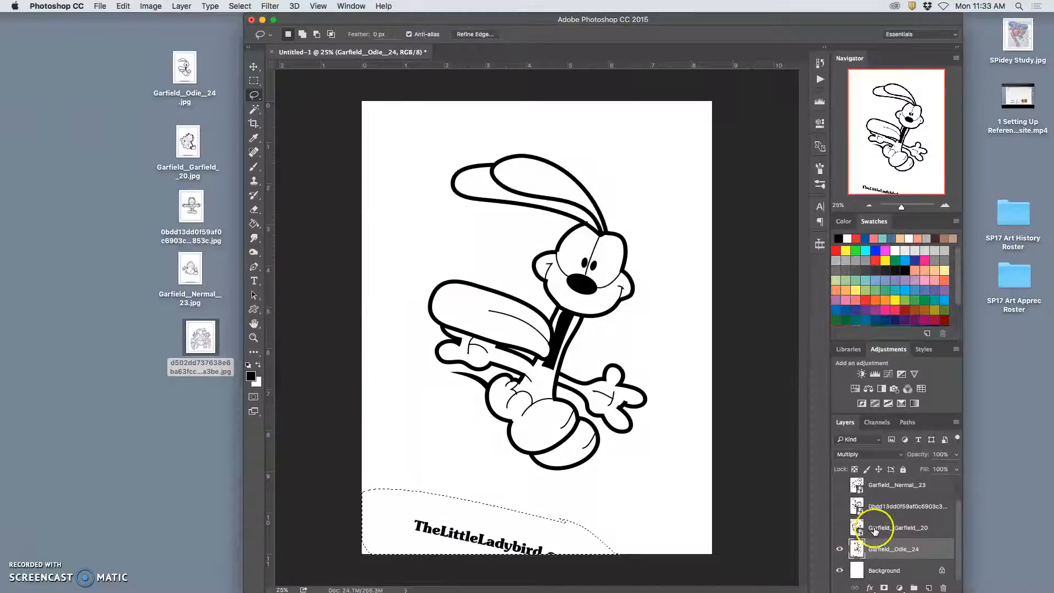
right_click(874, 528)
left_click(906, 303)
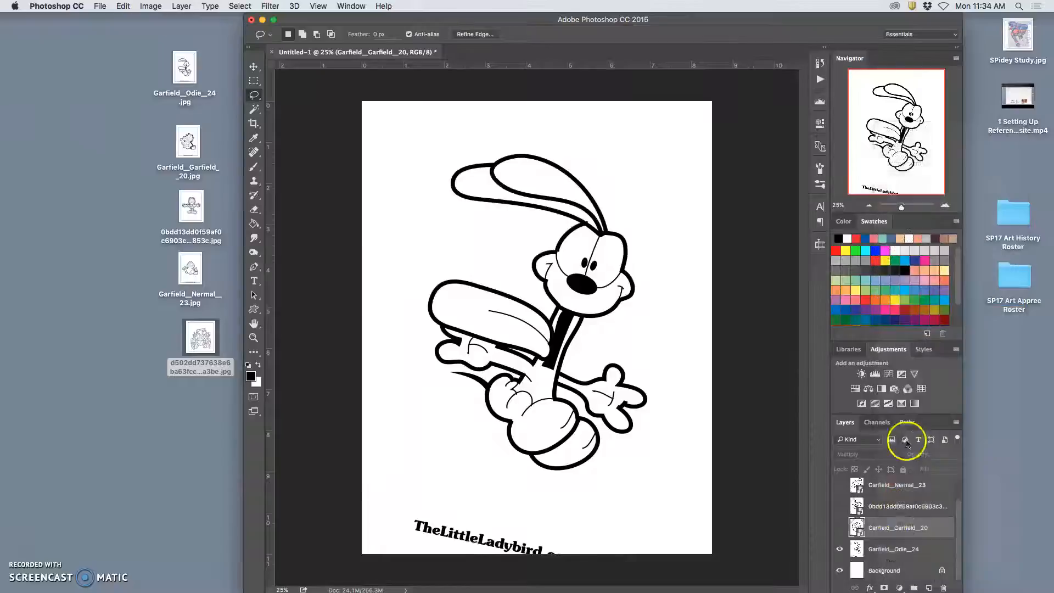
right_click(889, 502)
left_click(925, 303)
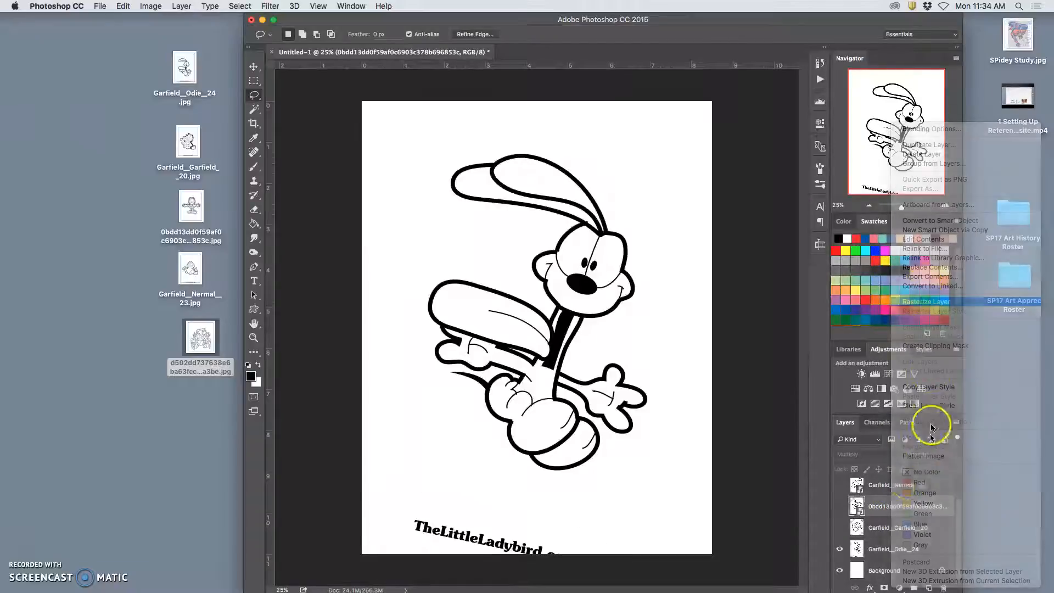
right_click(897, 488)
left_click(917, 303)
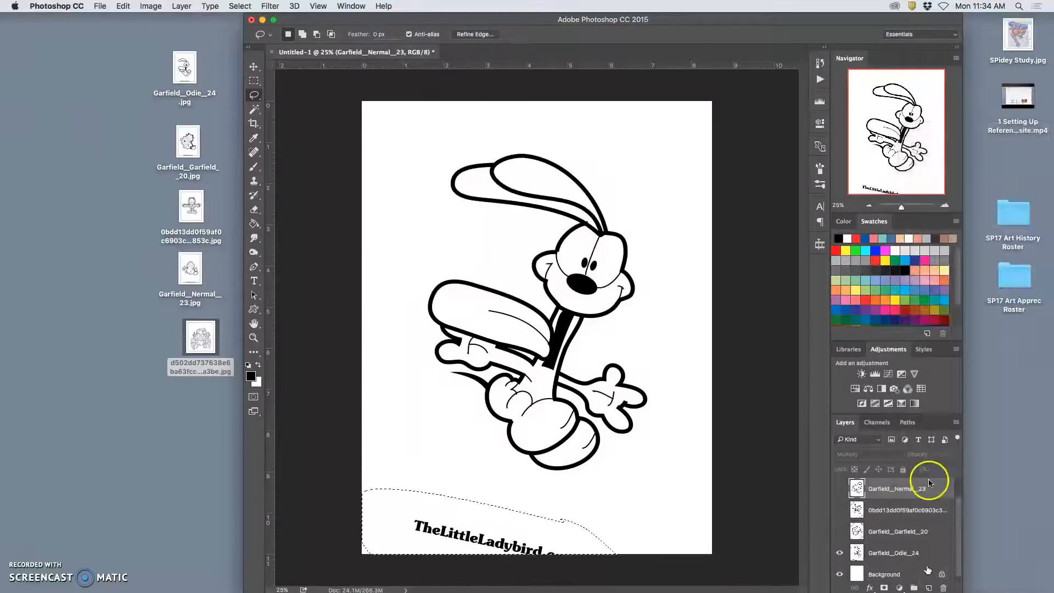
Delete the lassoed website text from the Garfield__Odie__24 layer.
left_click(889, 552)
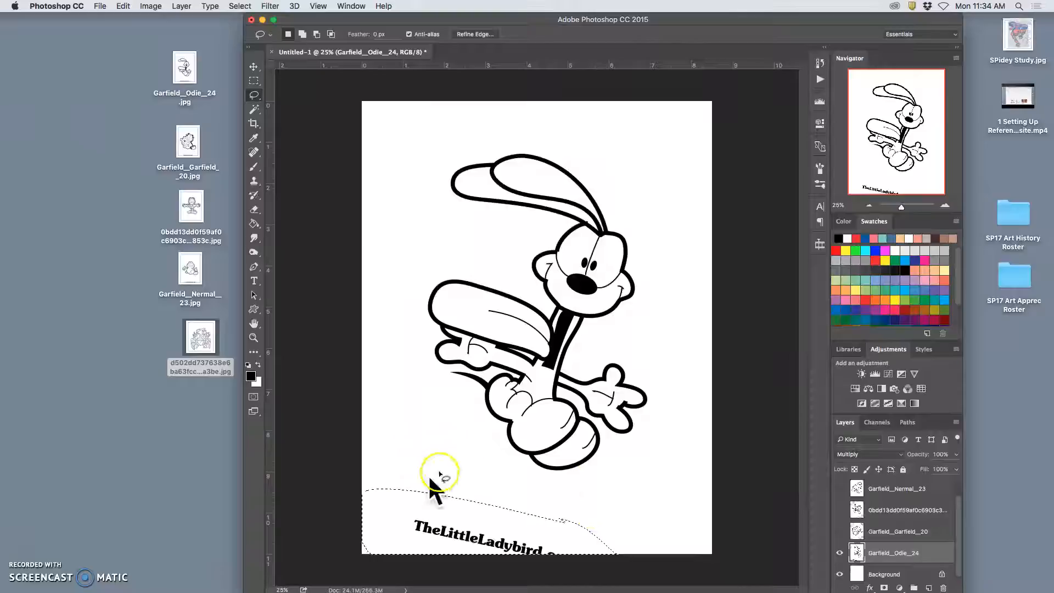
key("Delete")
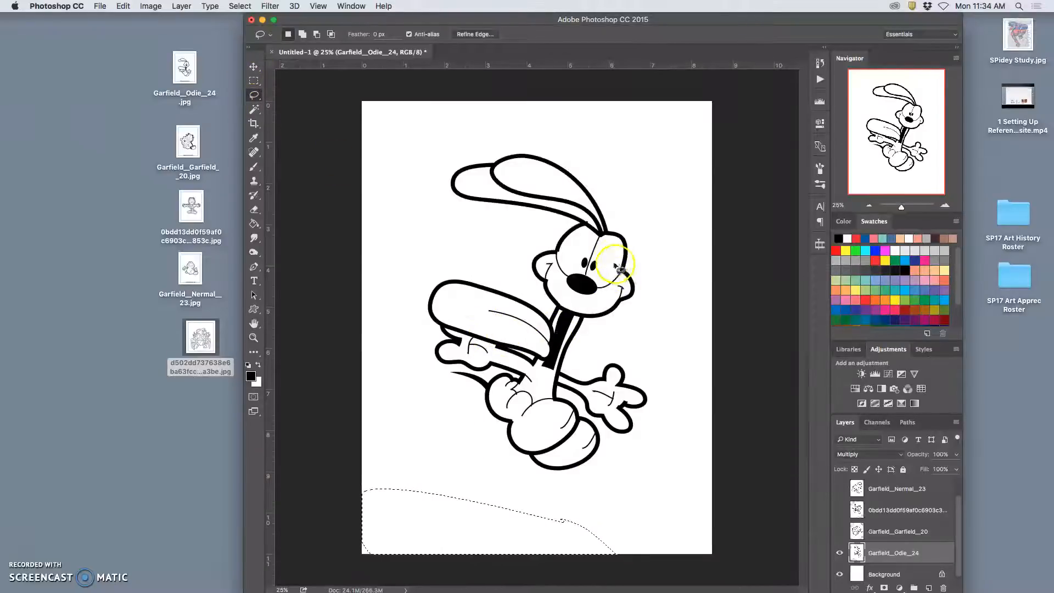
Lasso and delete Odie's eyes, nose and inner face lines, leaving the outer head outline and one mouth corner.
left_click(593, 261)
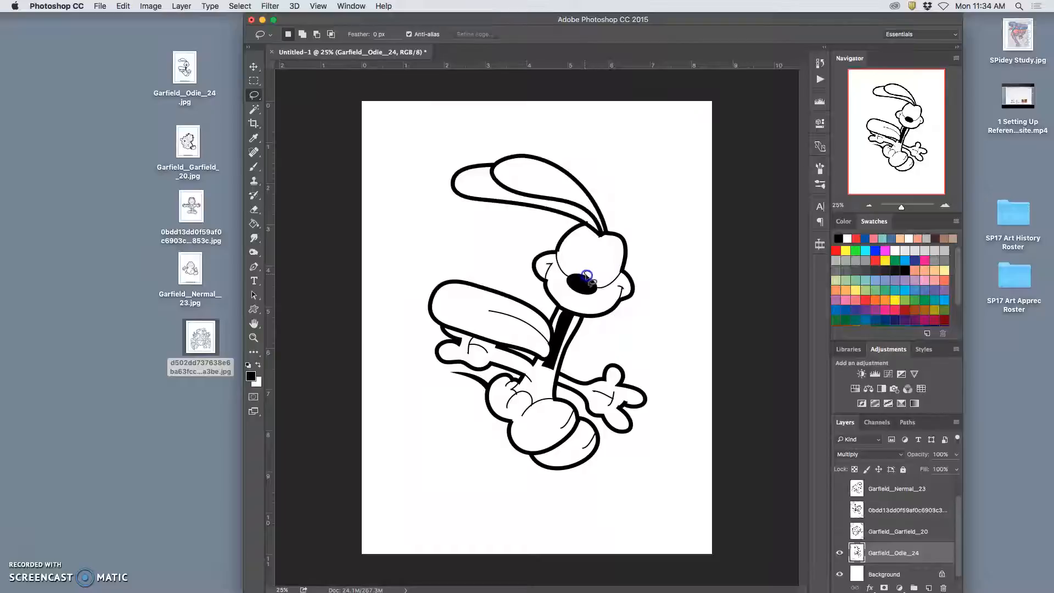
left_click(607, 251)
left_click(547, 261)
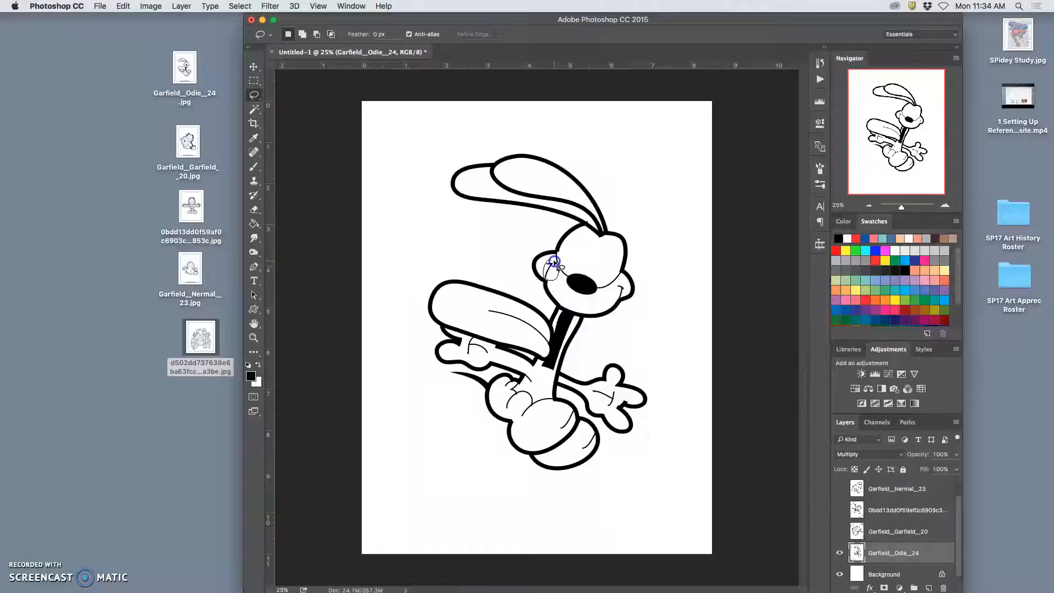
left_click(606, 299)
left_click_drag(617, 280, 620, 281)
key("Delete")
left_click(560, 295)
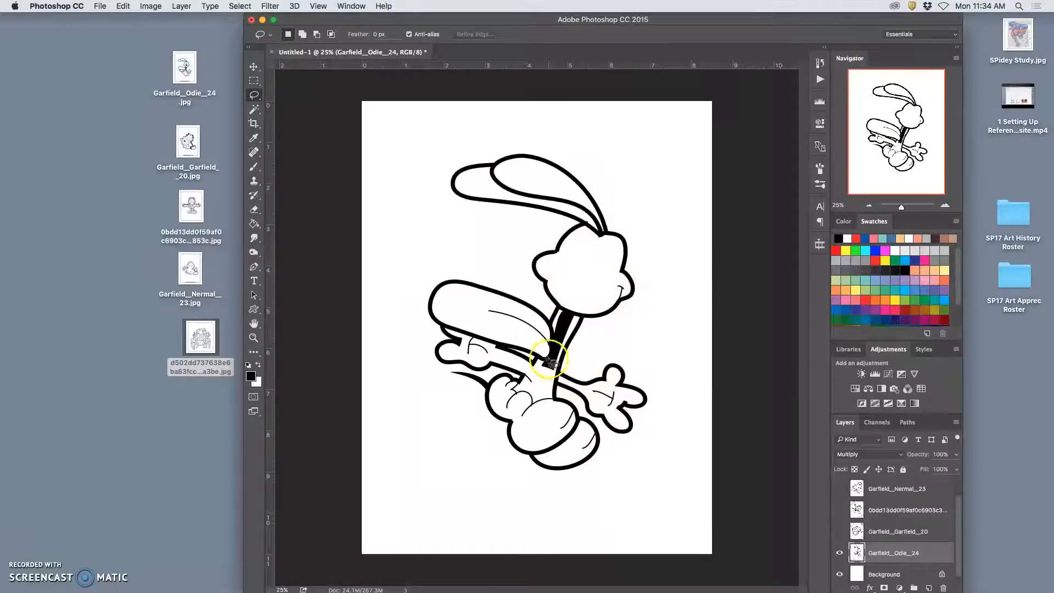
Lasso and delete the thin curved line inside Odie's tongue, and clear the selection.
mouse_move(539, 328)
left_mouse_down()
mouse_move(500, 310)
mouse_move(481, 317)
mouse_move(535, 347)
left_mouse_up()
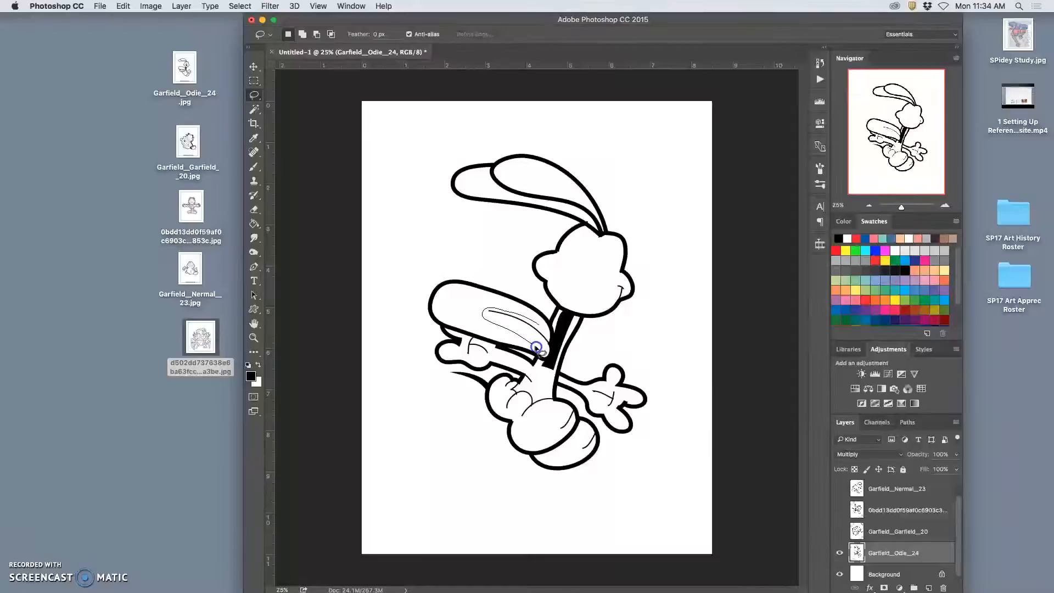
left_click_drag(544, 331, 546, 336)
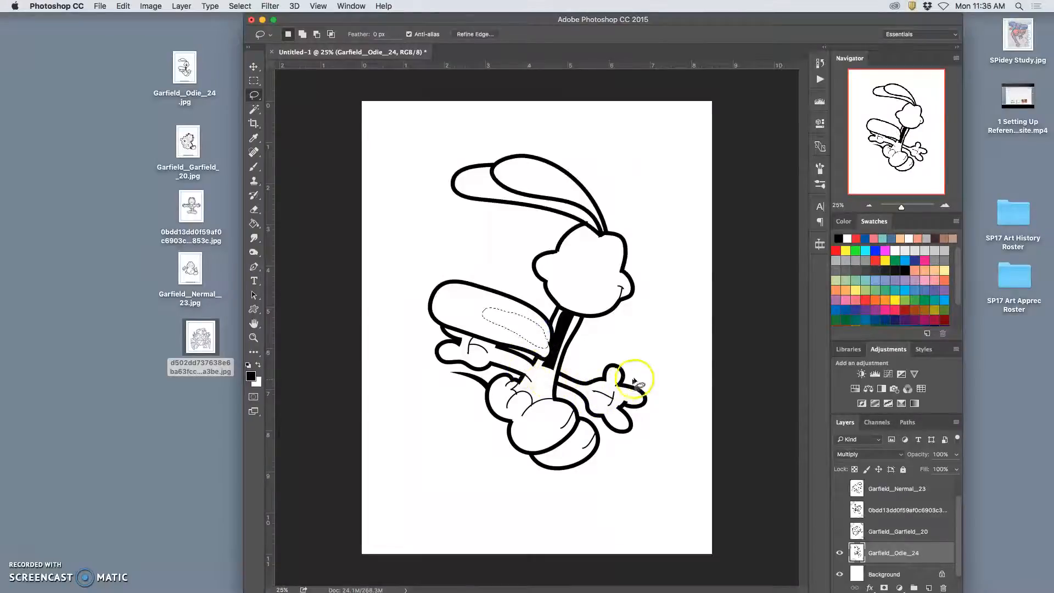
left_click(636, 381)
left_click(587, 386)
Lasso and delete the small leftover black spur on the inner edge of Odie's tongue beside the neck.
key("super+equal")
key("super+equal")
key("super+equal")
key("super+equal")
key("super+equal")
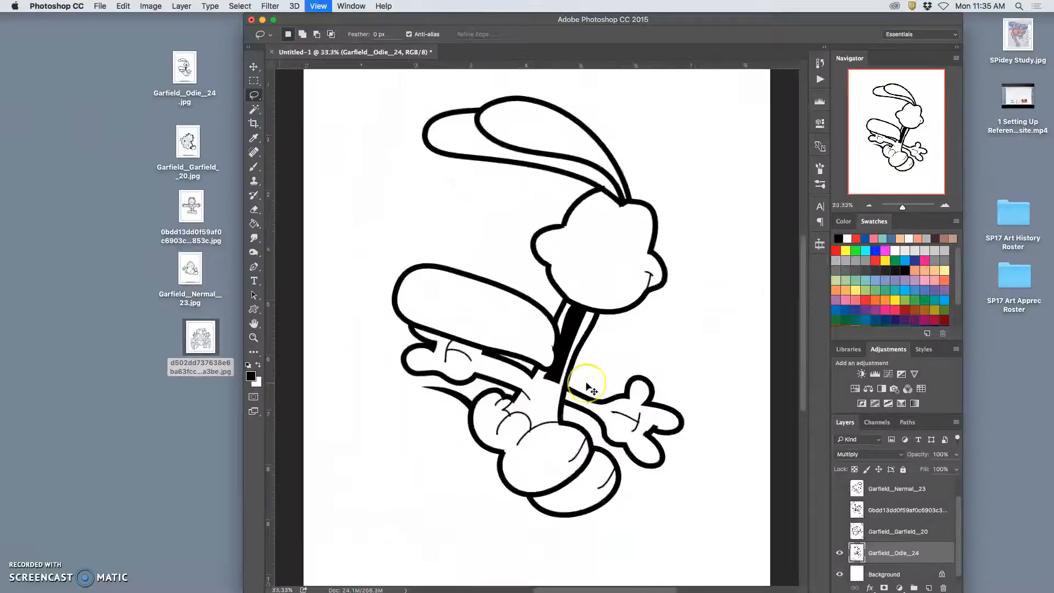
key("super+equal")
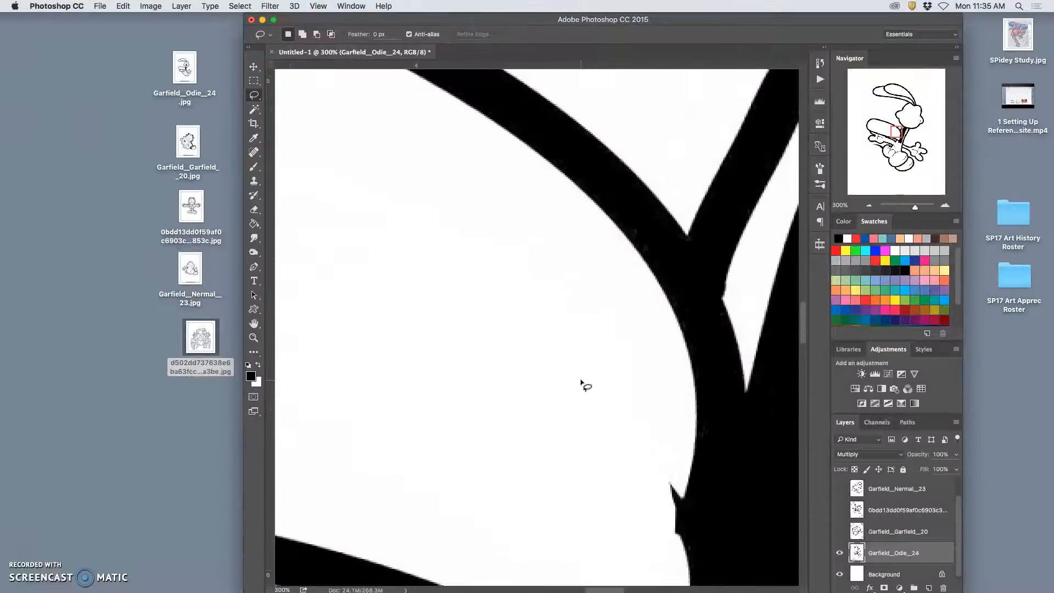
left_click_drag(630, 104, 641, 90)
left_click_drag(678, 126, 680, 156)
mouse_move(647, 188)
left_mouse_down()
mouse_move(635, 152)
mouse_move(670, 138)
left_mouse_up()
key("Delete")
left_click(625, 142)
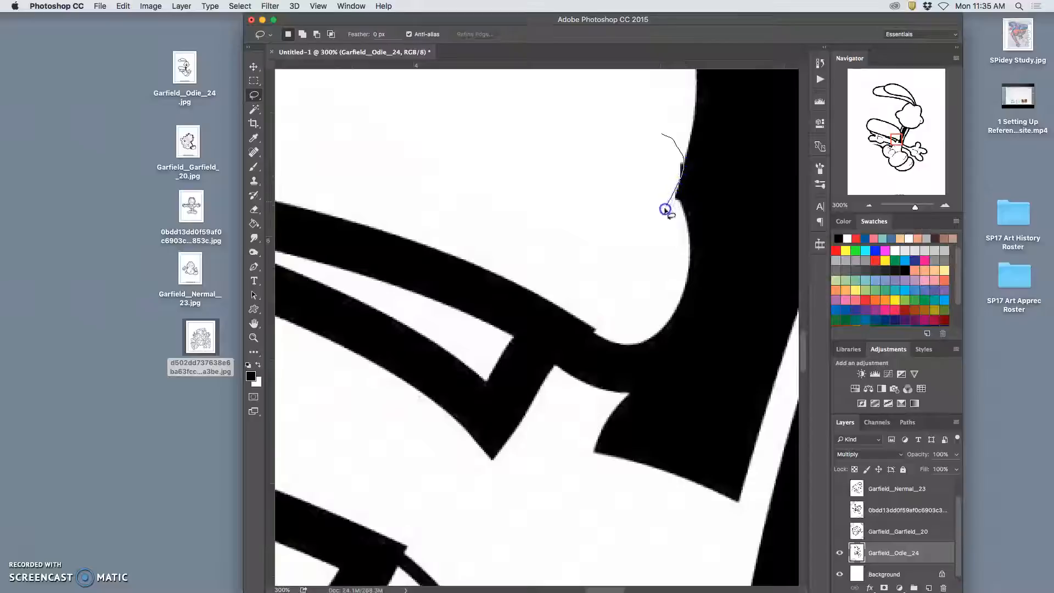
mouse_move(652, 203)
left_mouse_down()
mouse_move(635, 163)
mouse_move(631, 182)
left_mouse_up()
key("Delete")
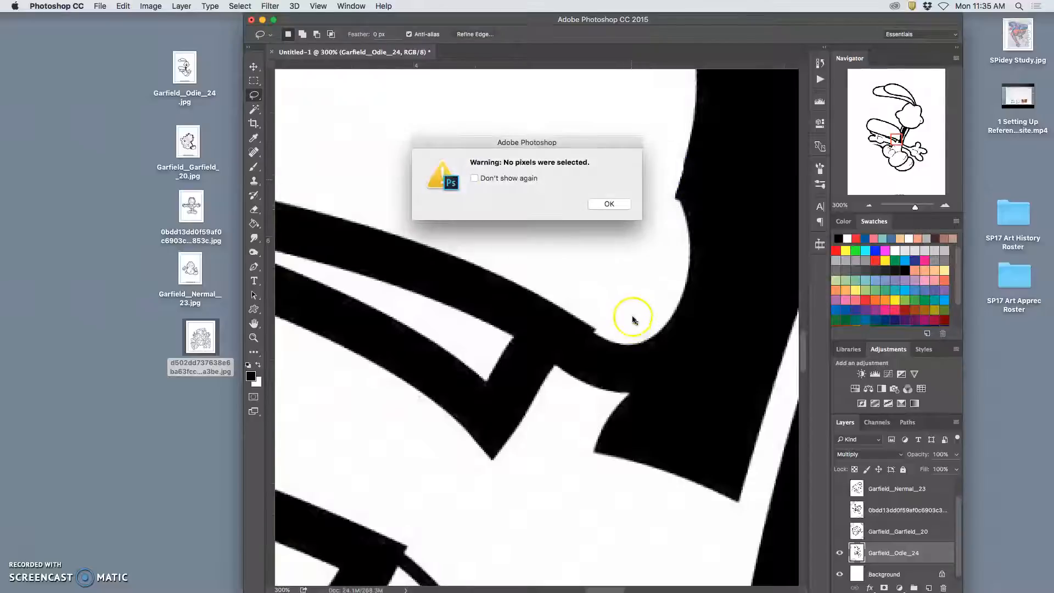
left_click(609, 204)
Lasso and delete the thin rounded outline overlapping Odie's foot, along with the leftover stub above it.
scroll(607, 319, "down", 10)
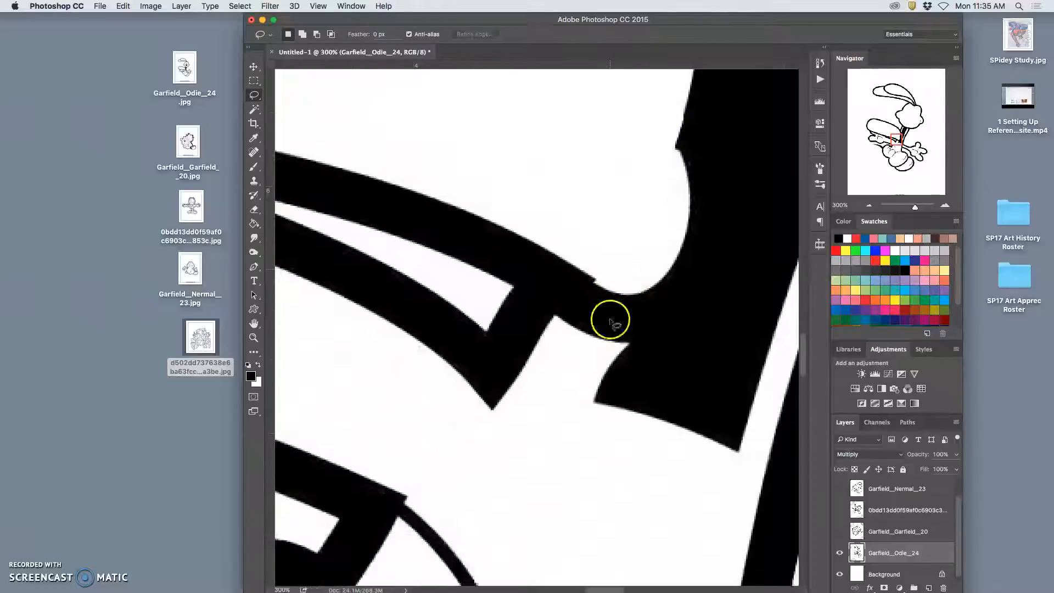
scroll(608, 317, "up", 6)
scroll(608, 318, "left", 3)
mouse_move(712, 391)
left_mouse_down()
mouse_move(718, 334)
mouse_move(626, 199)
mouse_move(487, 181)
mouse_move(337, 247)
mouse_move(293, 362)
mouse_move(351, 462)
mouse_move(473, 536)
mouse_move(581, 518)
left_mouse_up()
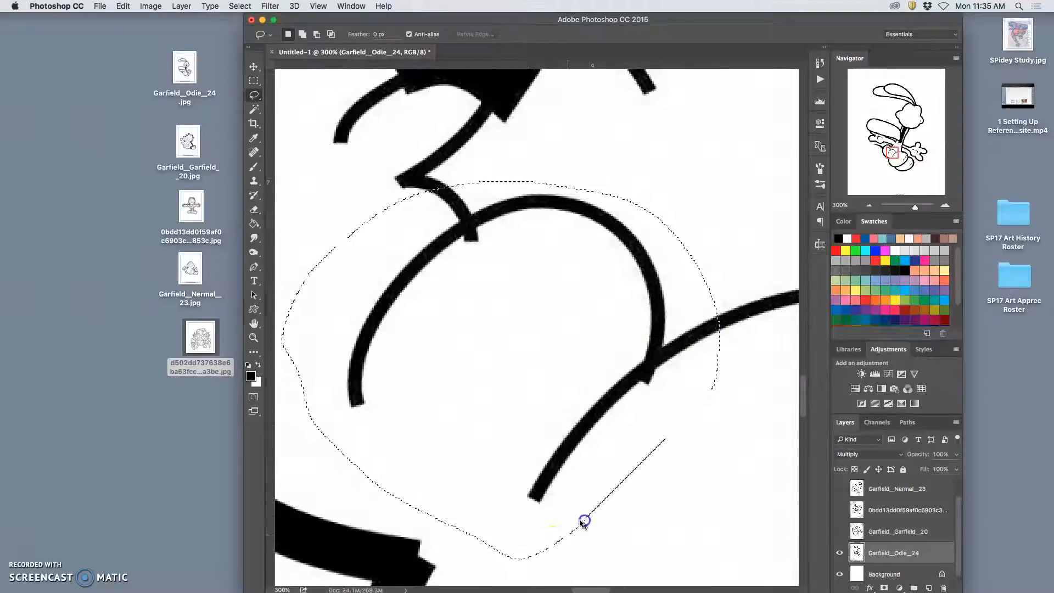
key("Delete")
left_click(455, 172)
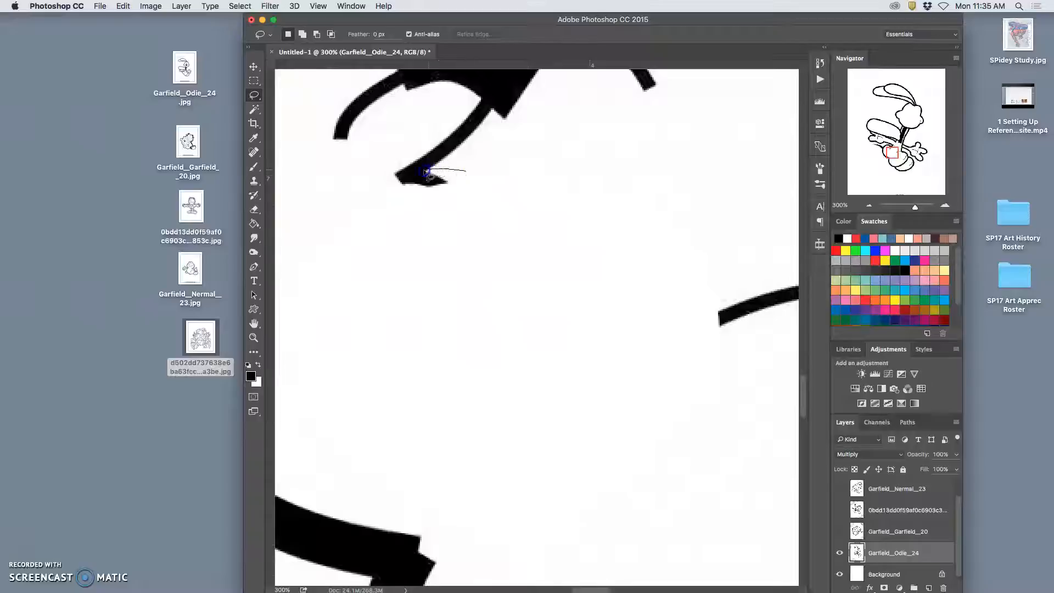
left_click_drag(490, 182, 490, 184)
Lasso a large winding area across Odie's ears, face, tongue and arm, delete the lines inside it, and deselect.
scroll(598, 265, "right", 5)
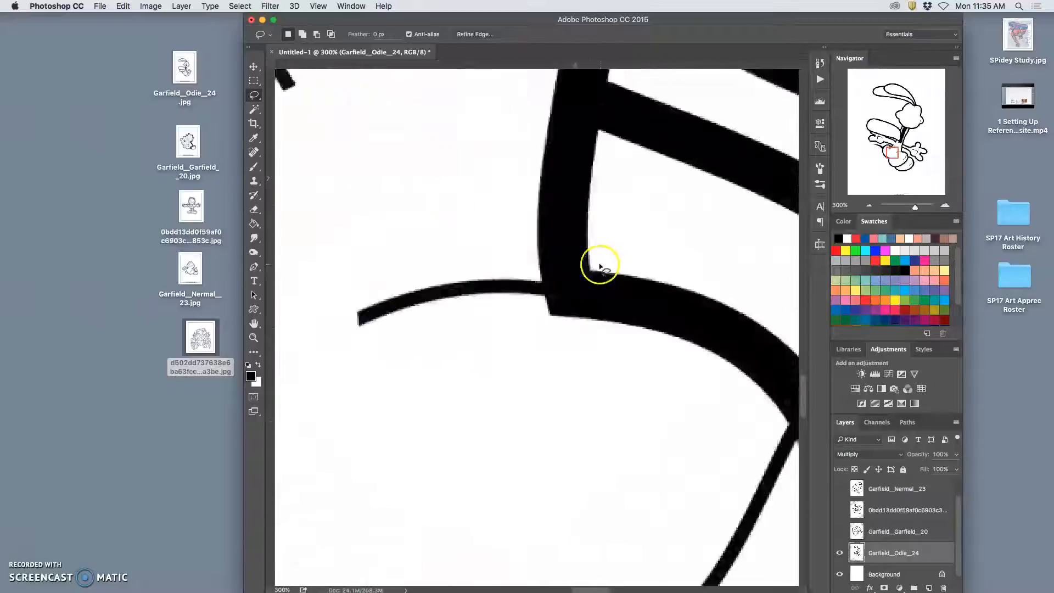
key("super+minus")
key("super+minus")
key("super+minus")
key("super+minus")
key("super+minus")
key("super+minus")
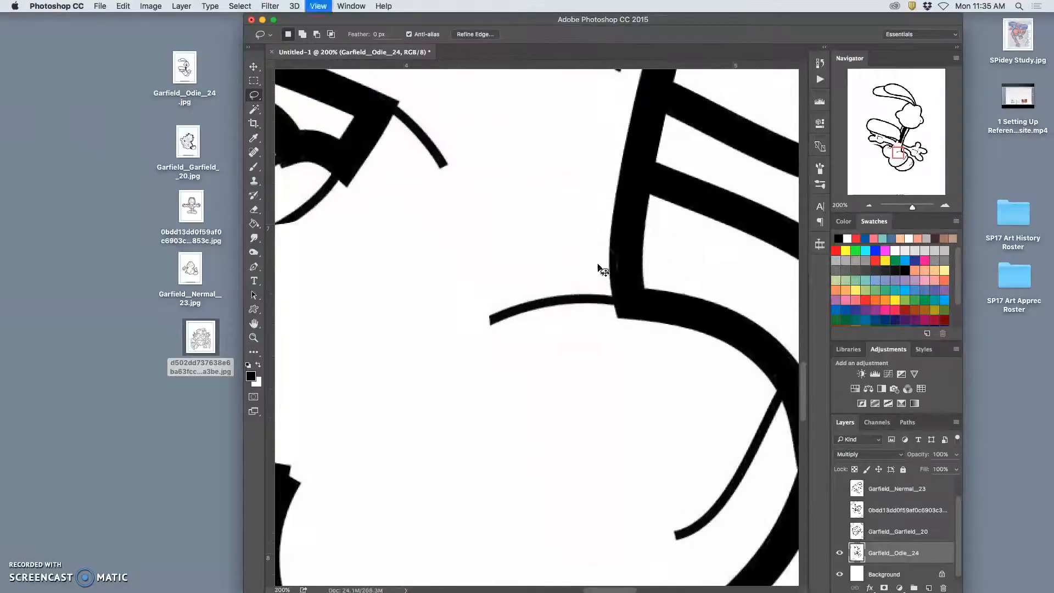
scroll(650, 244, "up", 5)
scroll(647, 244, "down", 5)
scroll(645, 244, "up", 5)
mouse_move(670, 219)
left_mouse_down()
mouse_move(616, 238)
mouse_move(521, 329)
mouse_move(249, 439)
mouse_move(377, 562)
mouse_move(492, 476)
mouse_move(503, 346)
mouse_move(647, 230)
left_mouse_up()
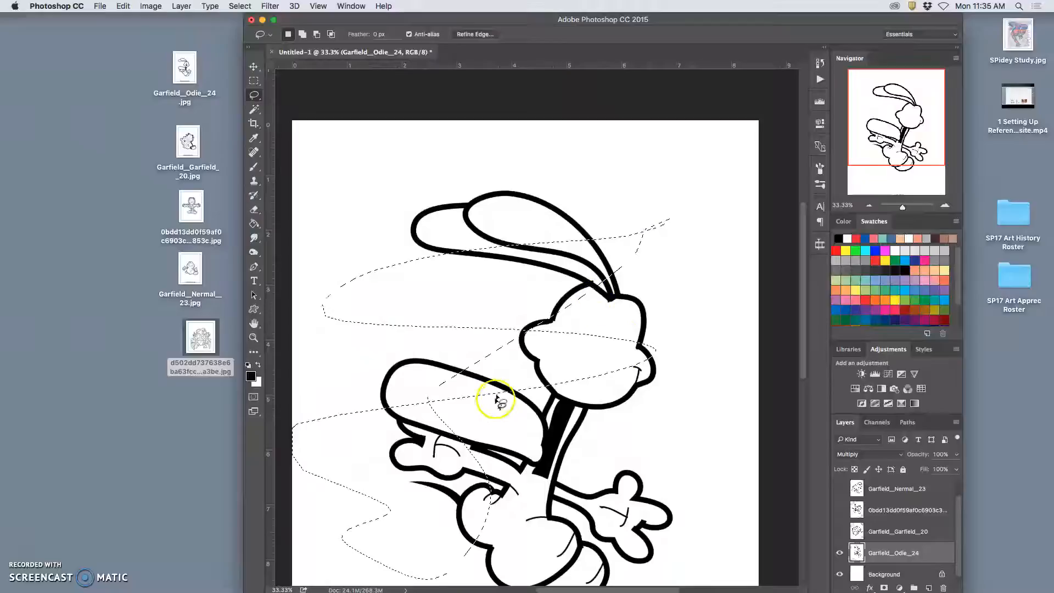
key("Delete")
key("super+d")
scroll(699, 439, "down", 5)
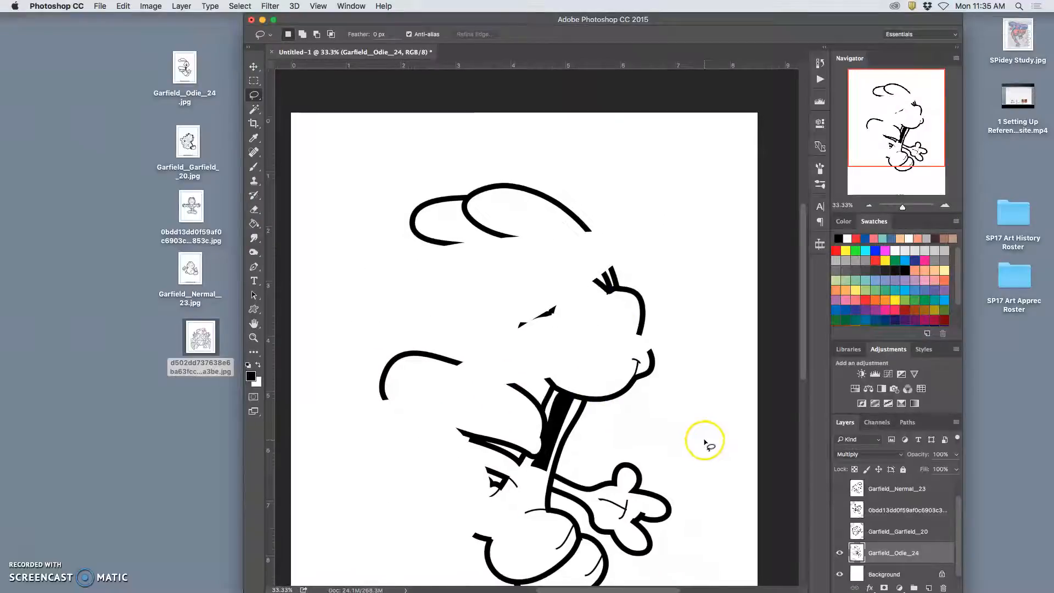
Lasso an area across Odie's face and open hand, delete its contents, and undo the deletion.
scroll(698, 439, "up", 1)
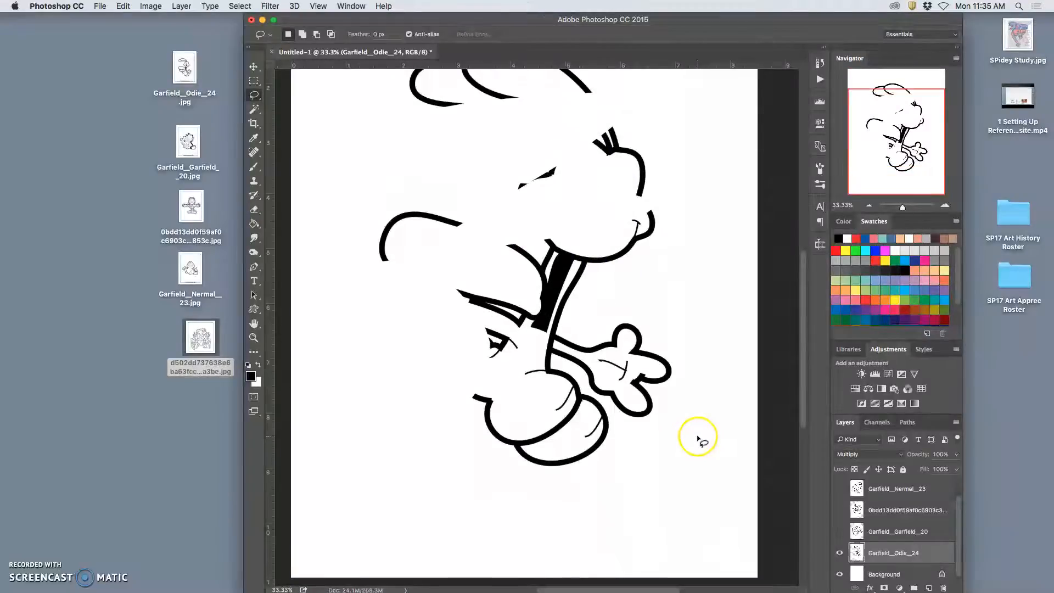
left_click(254, 97)
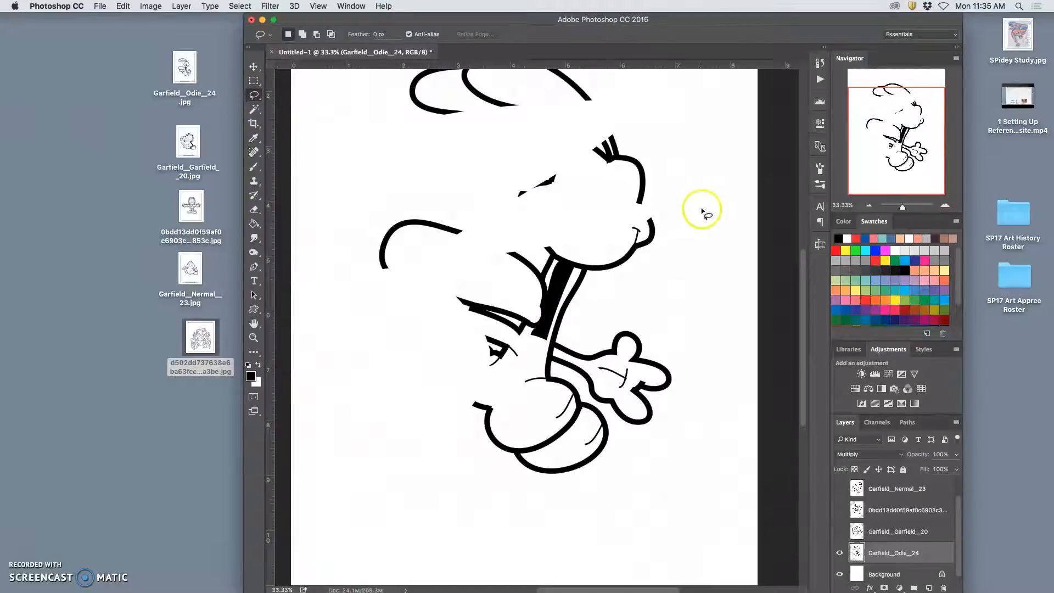
left_click_drag(687, 307, 671, 384)
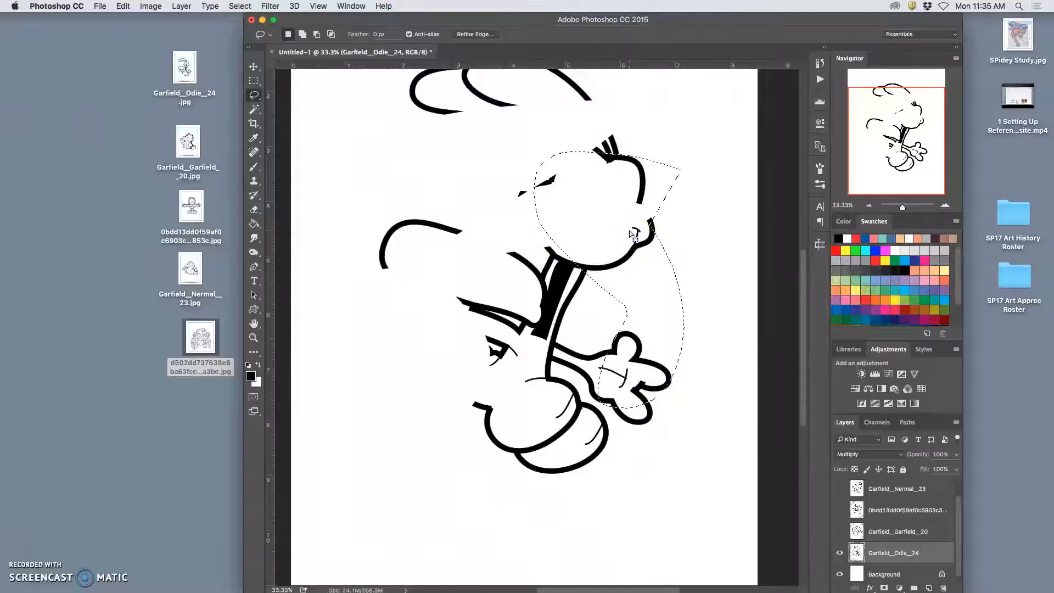
key("Delete")
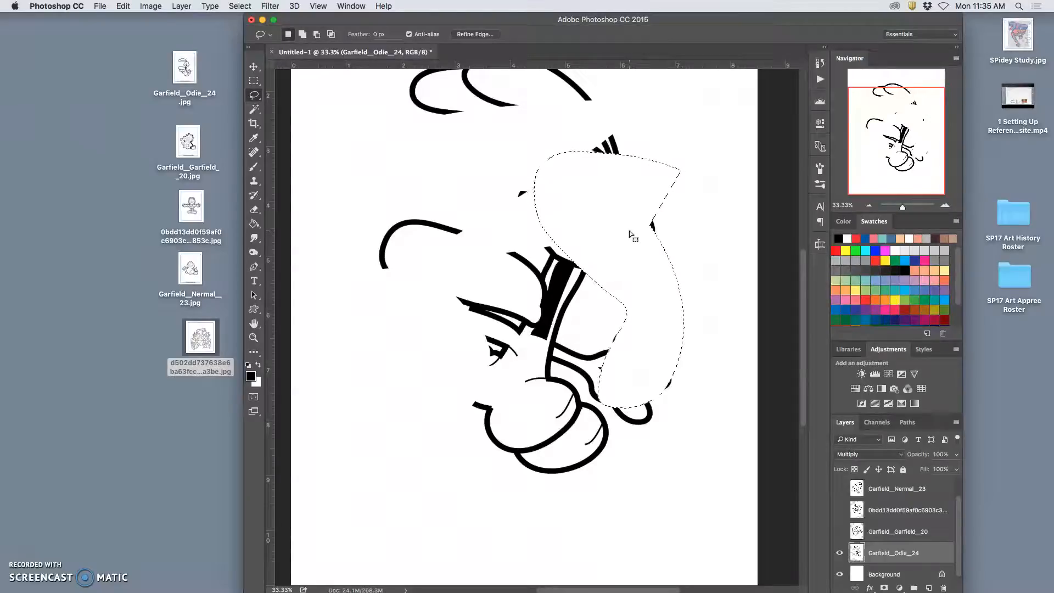
key("super+z")
left_click(910, 535)
left_click(918, 574)
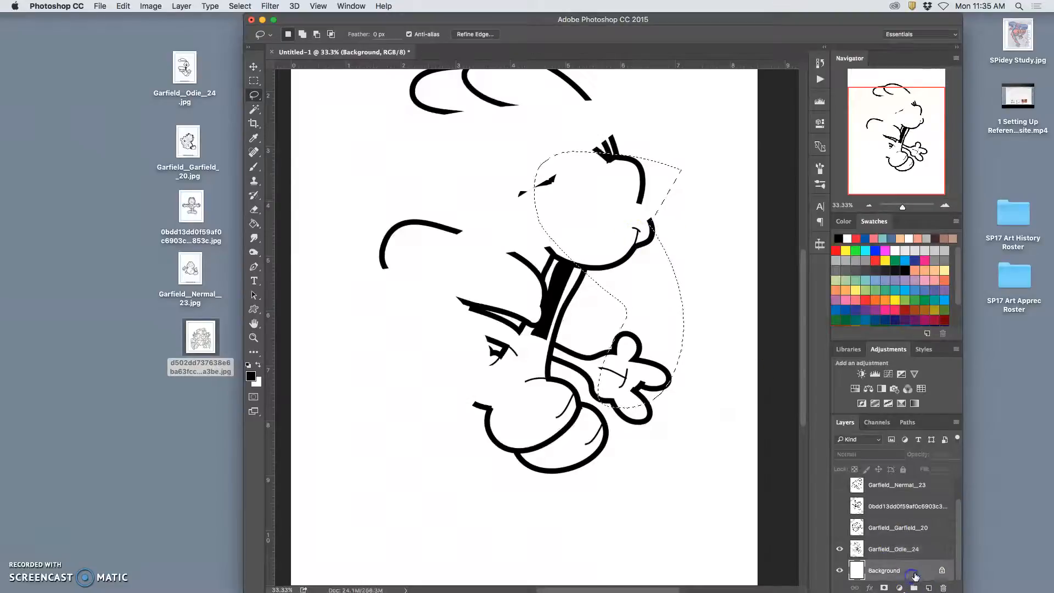
key("shift+BackSpace")
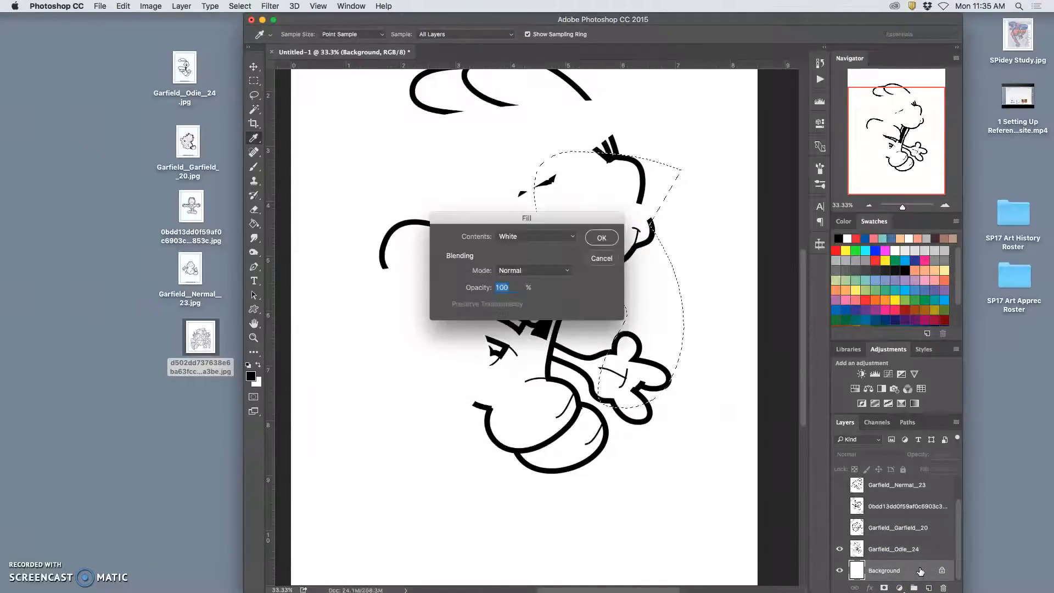
left_click(712, 455)
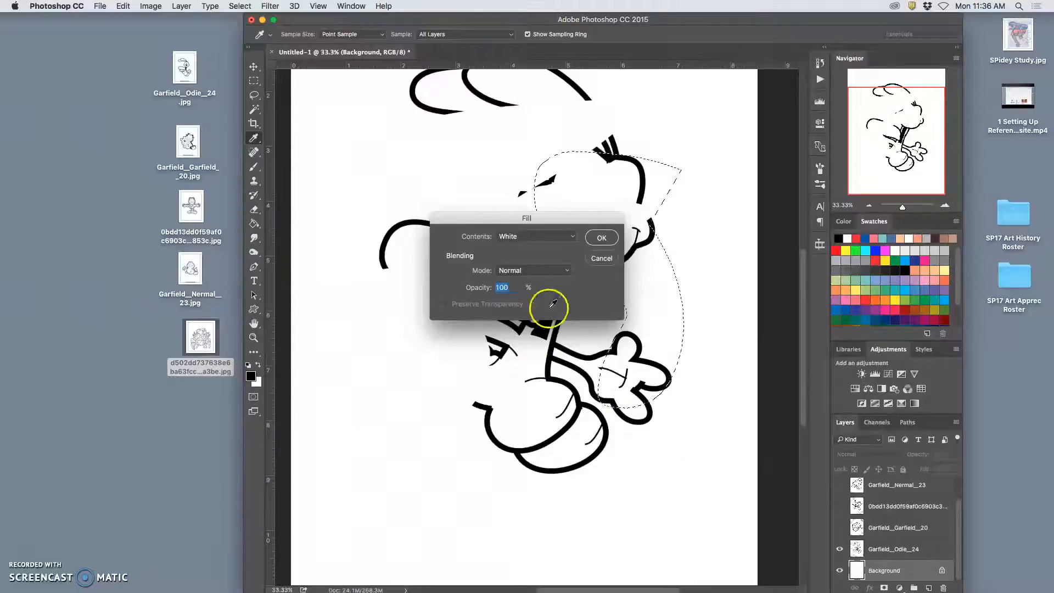
left_click(602, 259)
key("l")
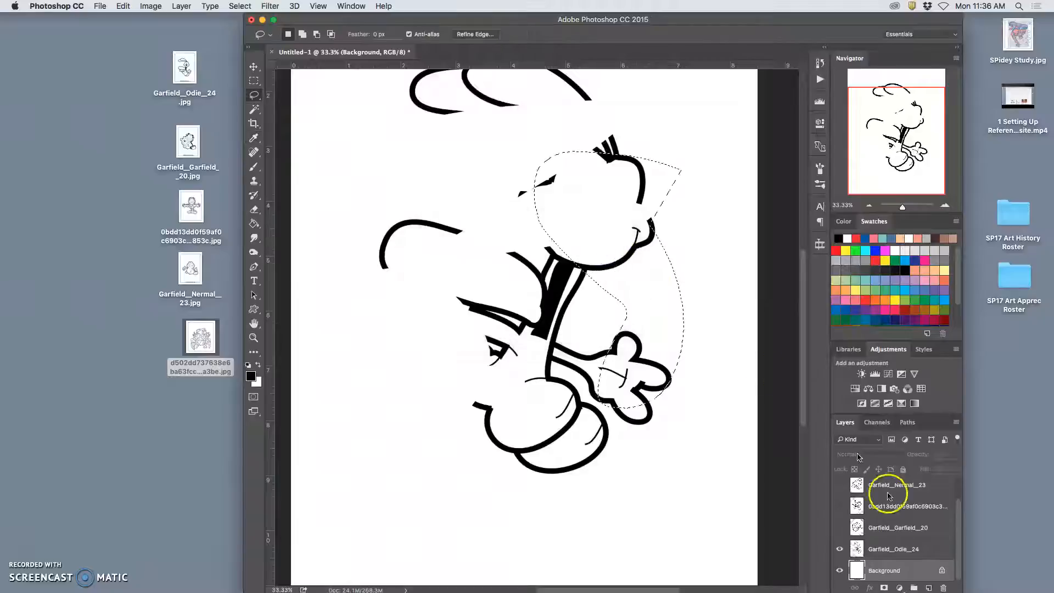
left_click(890, 548)
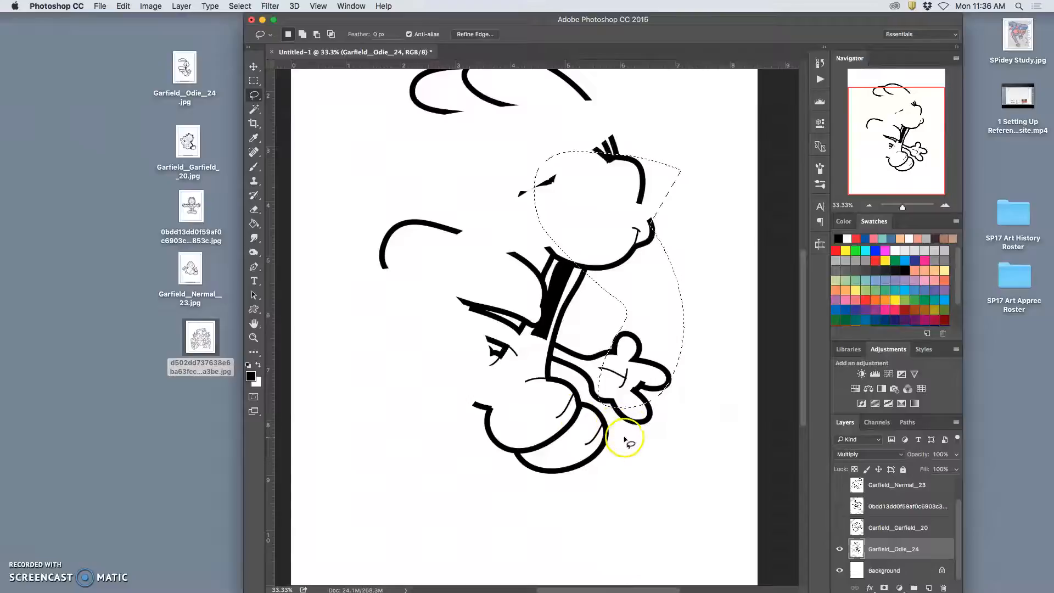
Show the Garfield__Garfield__20 layer, lasso its TheLittleLadybird website text, delete it, and deselect.
key("super+minus")
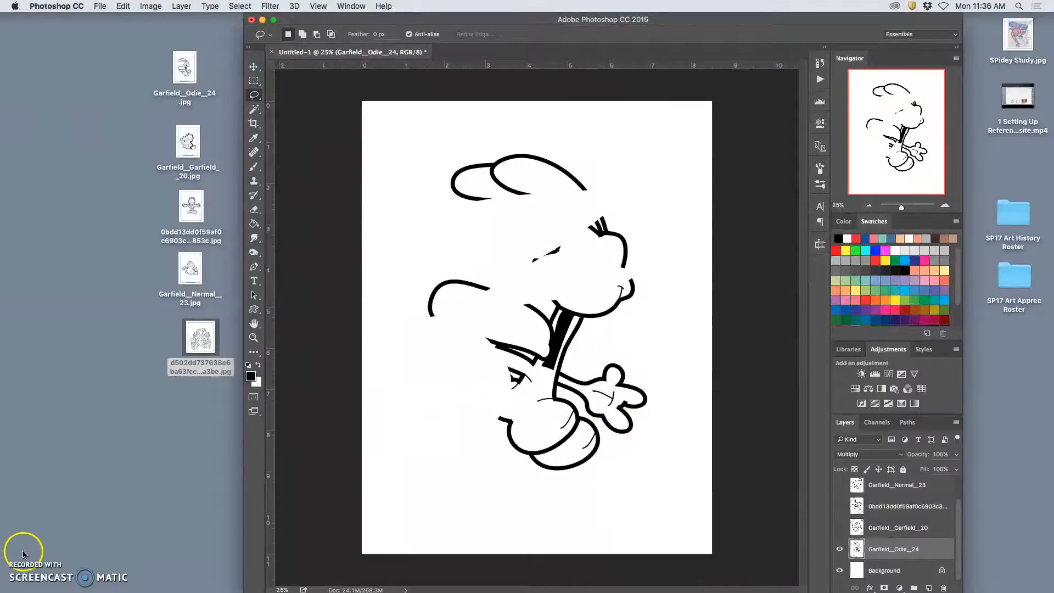
left_click(839, 528)
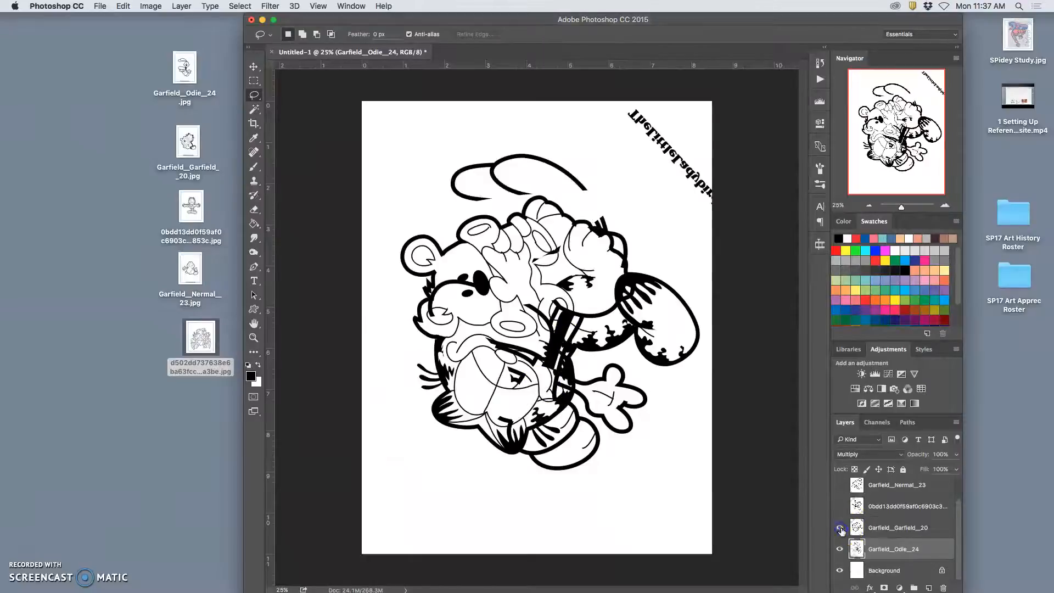
left_click(889, 527)
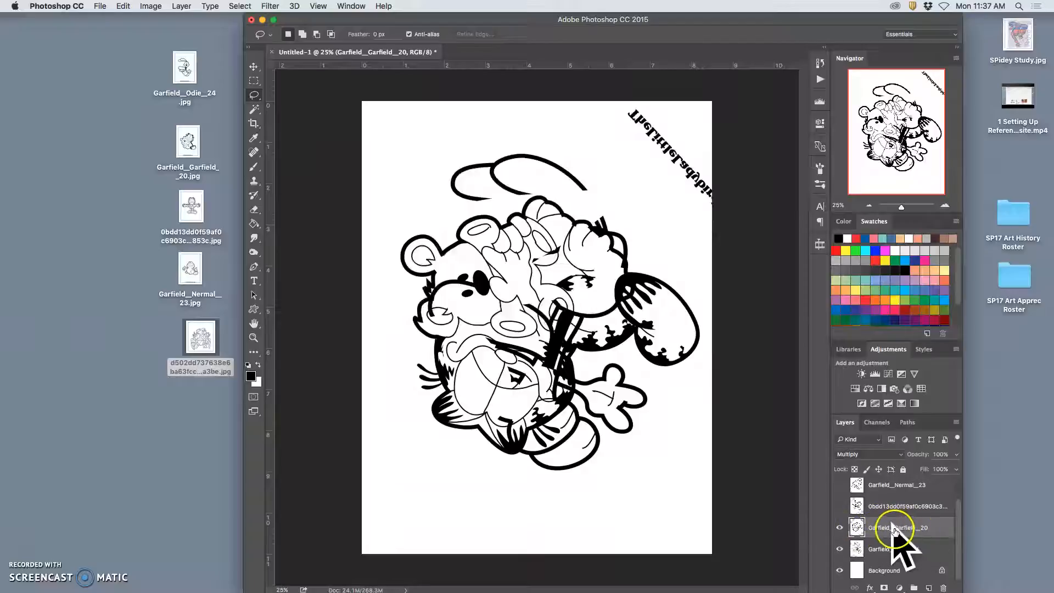
mouse_move(598, 123)
left_mouse_down()
mouse_move(781, 258)
mouse_move(714, 137)
mouse_move(739, 192)
left_mouse_up()
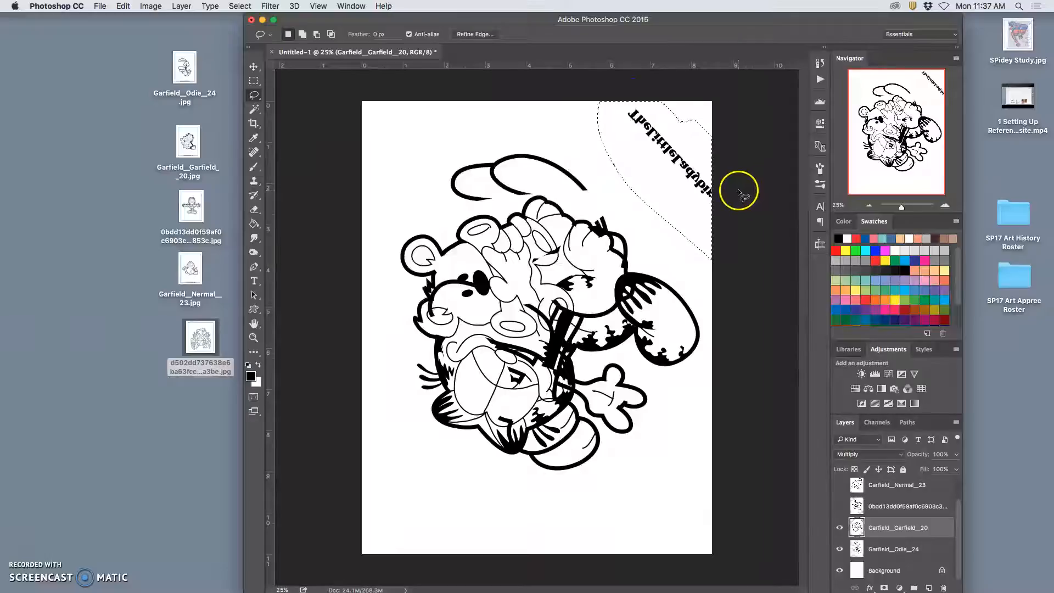
key("Delete")
key("super+d")
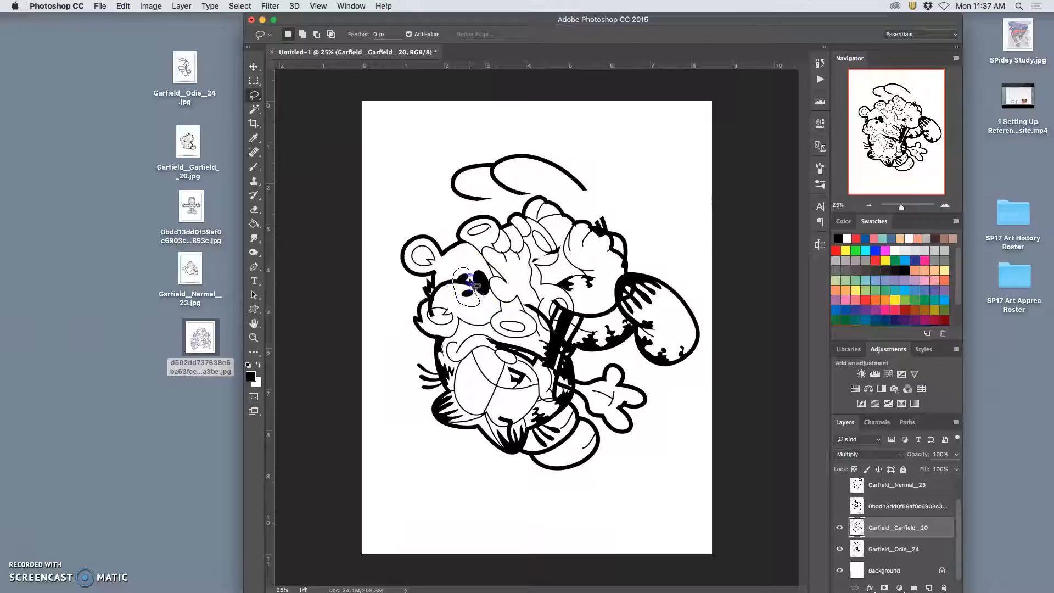
Delete the lassoed black spots beside the teddy bear's nose on the Garfield__Garfield__20 layer, and deselect.
key("Delete")
key("super+d")
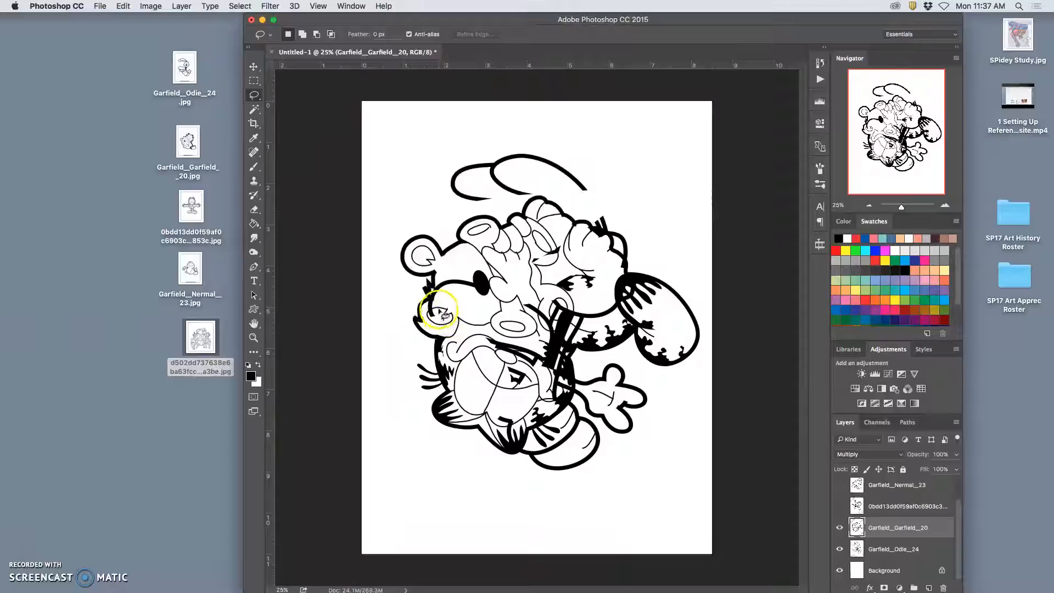
Lasso the thick line end inside the teddy bear's lower ear, delete it from the Garfield__Odie__24 layer, and deselect.
scroll(438, 310, "up", 5)
scroll(494, 290, "right", 1)
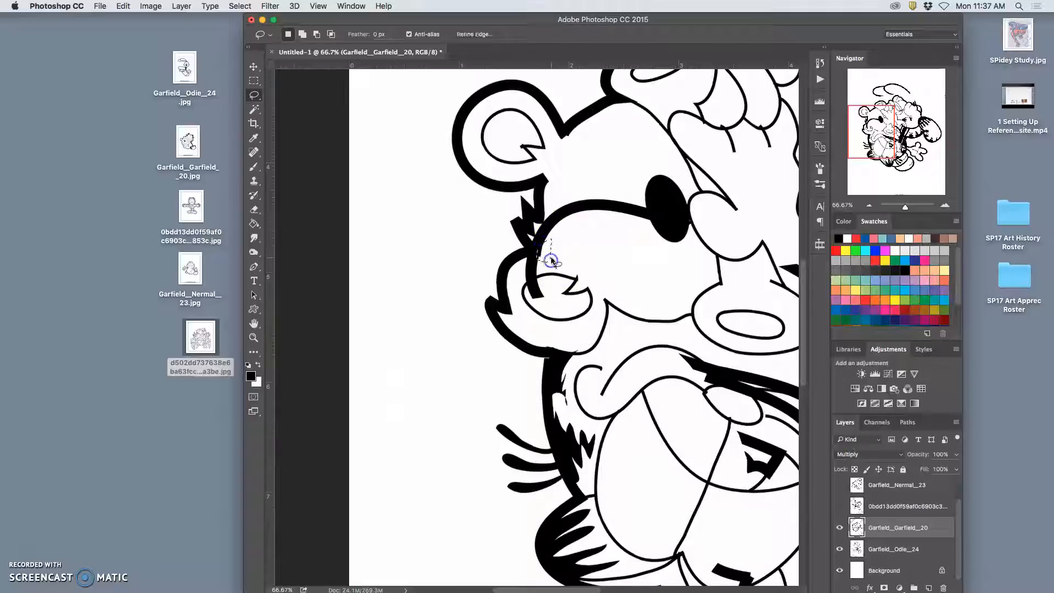
left_click(560, 272)
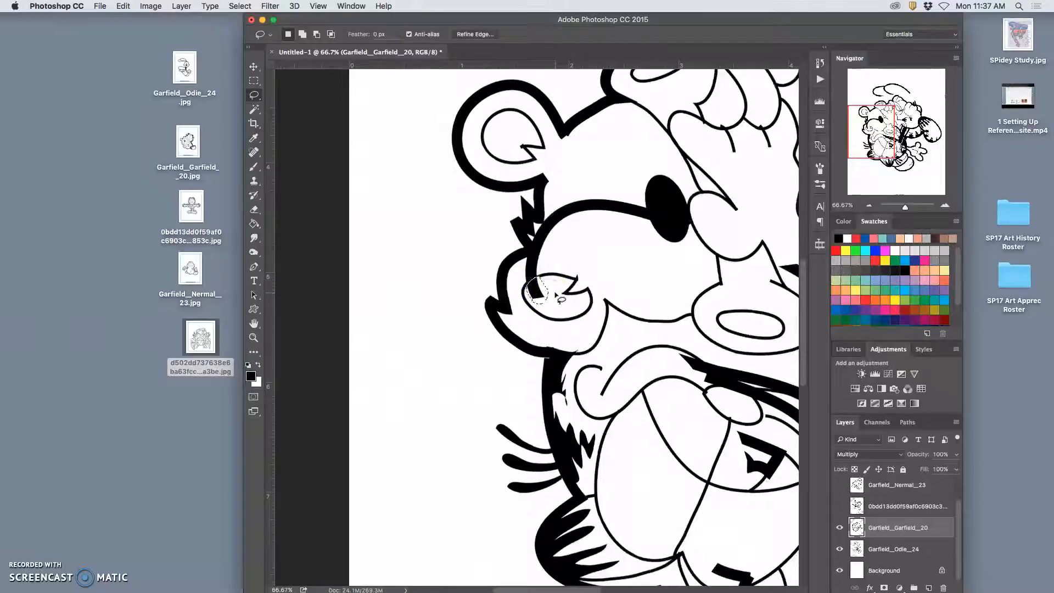
left_click(894, 549)
left_click(661, 298)
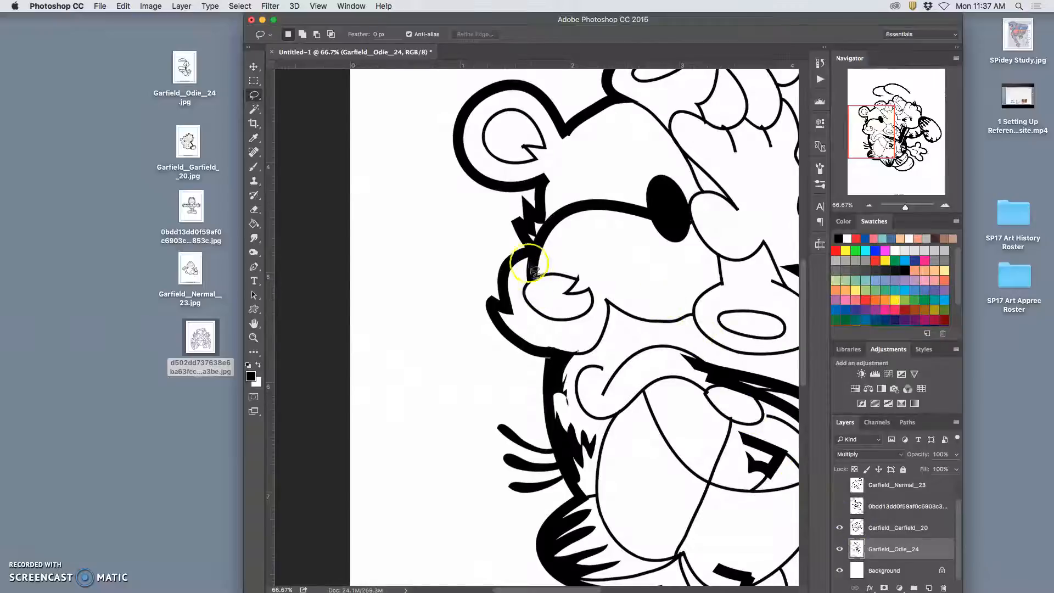
Lasso the black pointed marks on the long oval beside the fingers and delete them from the Garfield__Garfield__20 layer.
scroll(621, 266, "right", 4)
scroll(622, 267, "right", 2)
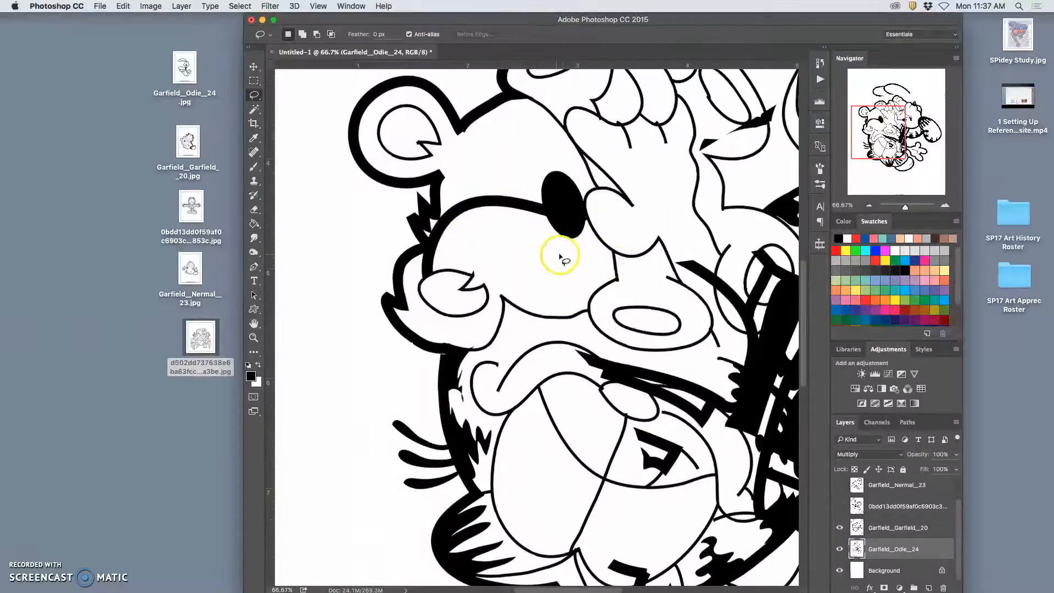
scroll(620, 268, "up", 10)
scroll(619, 268, "down", 2)
scroll(618, 269, "down", 8)
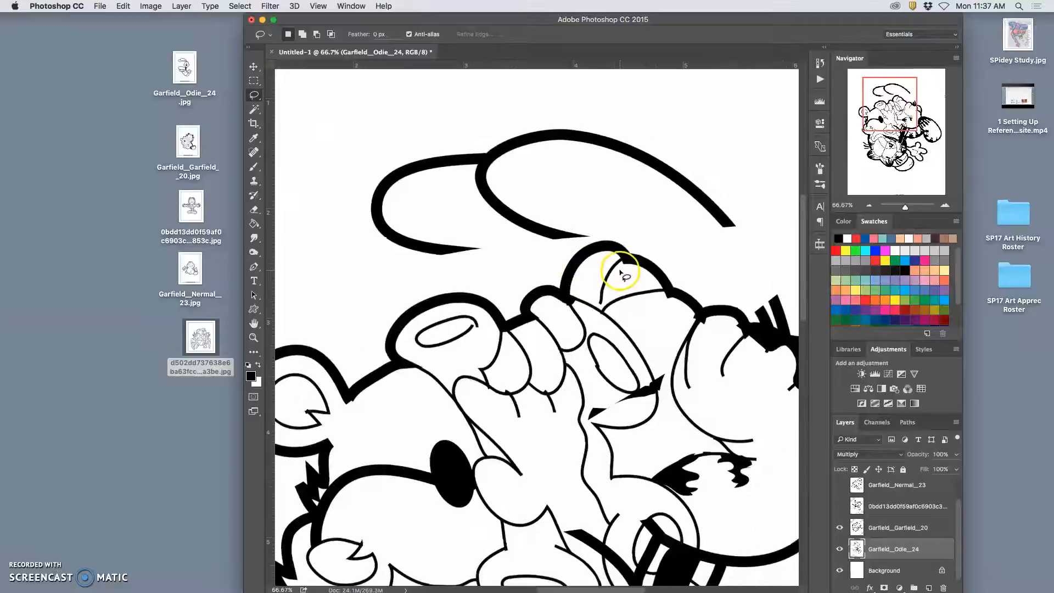
scroll(618, 269, "right", 4)
mouse_move(656, 183)
left_mouse_down()
mouse_move(573, 248)
mouse_move(669, 244)
left_mouse_up()
left_click_drag(665, 190, 666, 191)
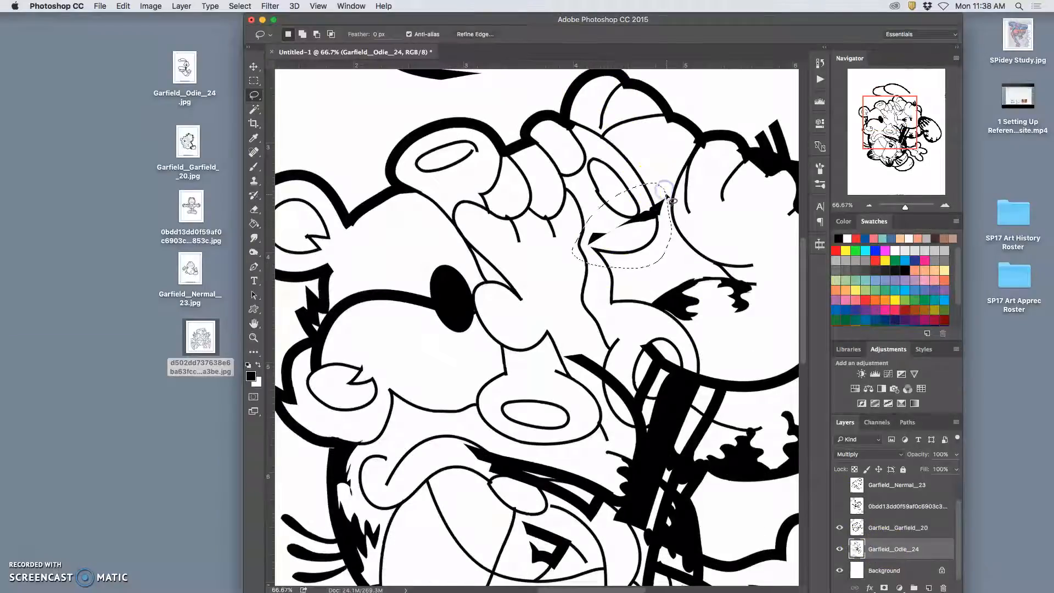
left_click(874, 531)
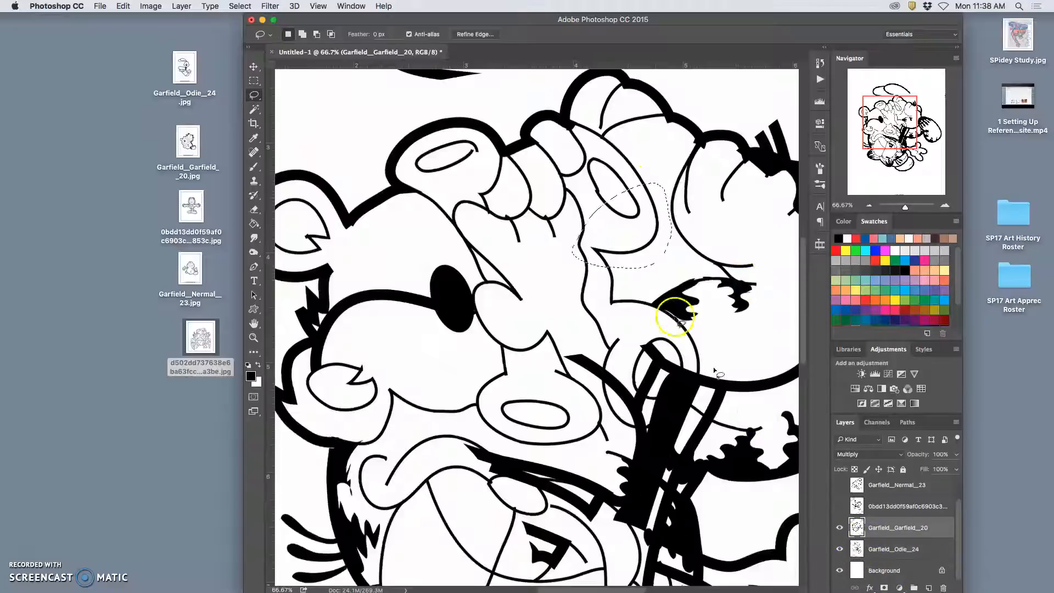
Lasso the curled line and large round shape in the lower face on the Garfield__Garfield__20 layer, delete them, and deselect.
scroll(636, 278, "down", 3)
scroll(650, 274, "right", 5)
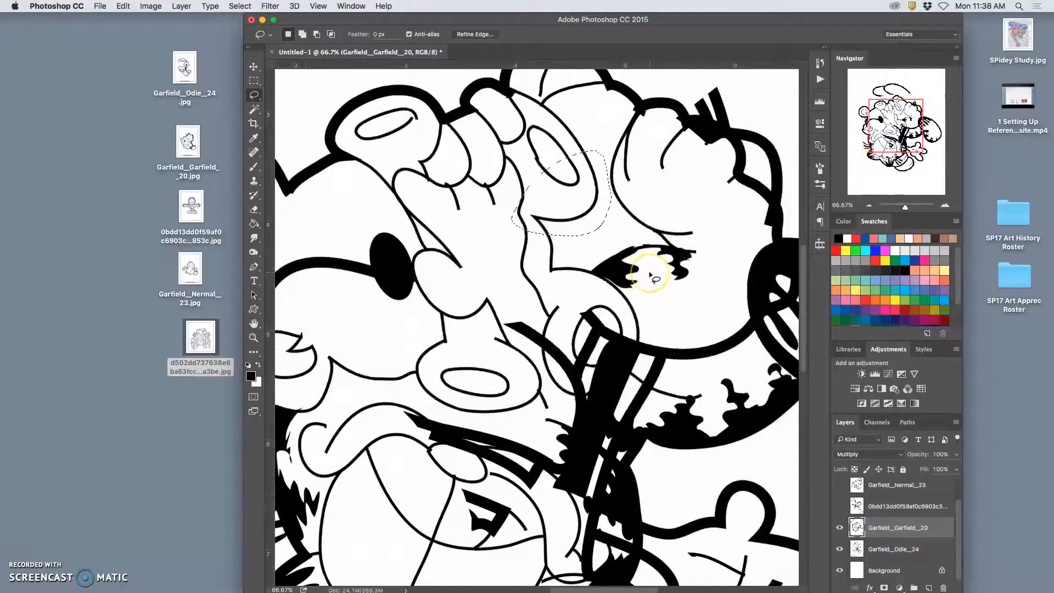
scroll(650, 274, "up", 12)
scroll(654, 279, "down", 15)
scroll(655, 279, "left", 3)
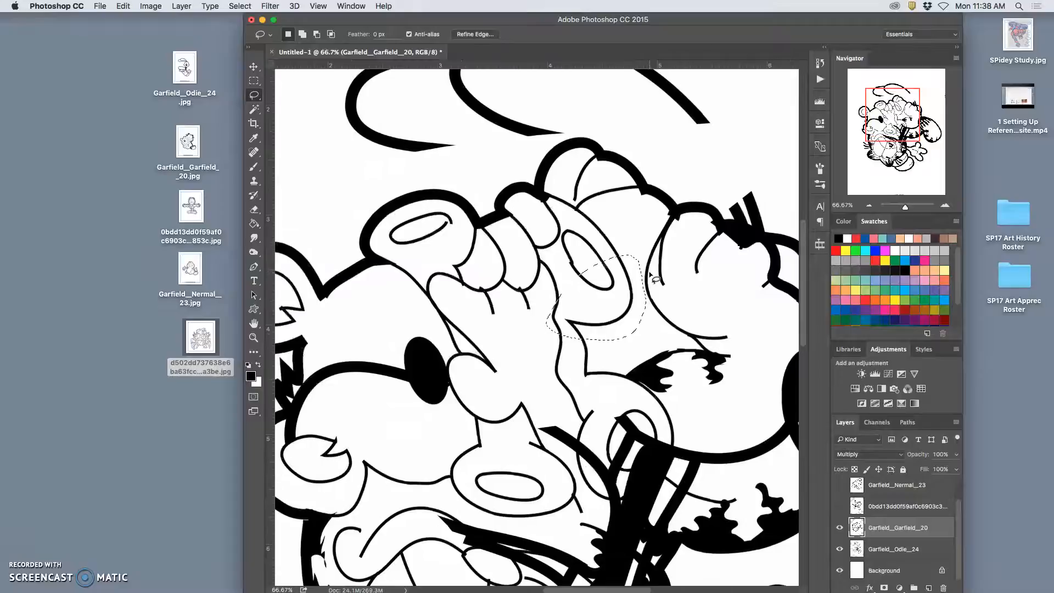
scroll(645, 278, "left", 6)
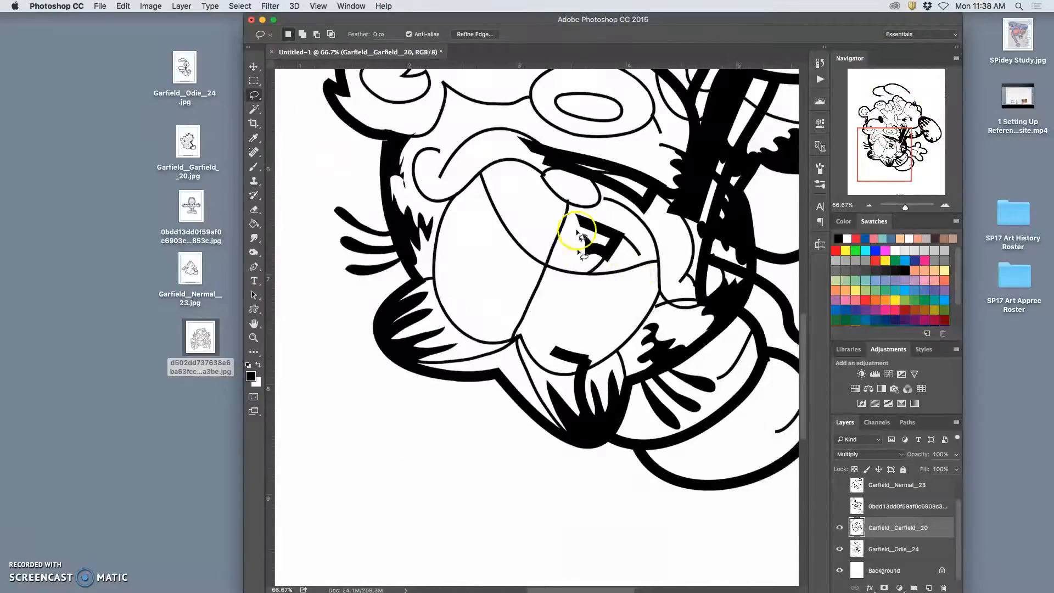
left_click_drag(527, 175, 527, 176)
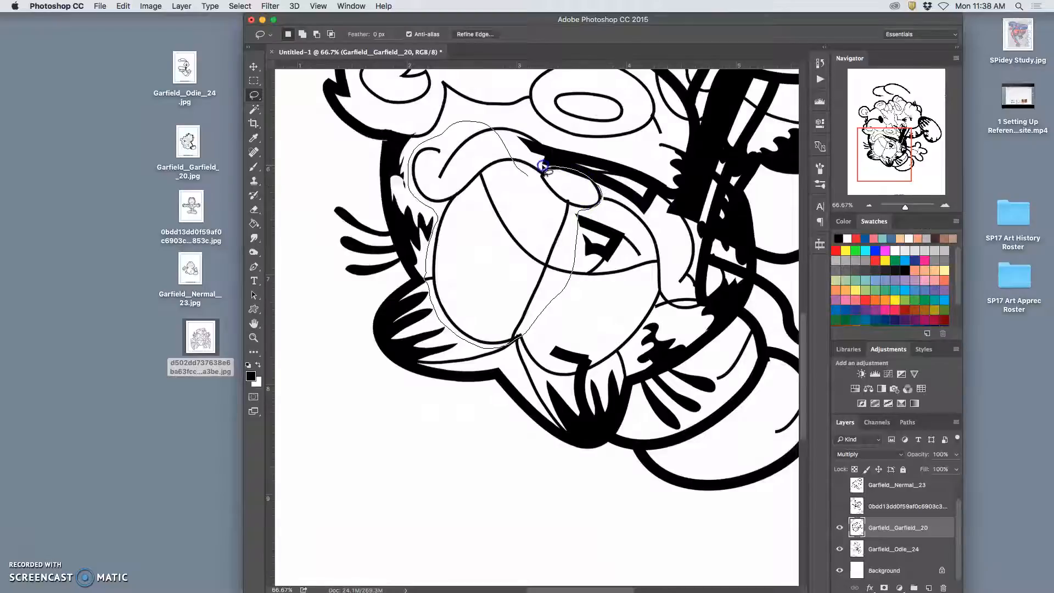
left_click_drag(535, 166, 529, 170)
key("Delete")
key("ctrl+d")
Lasso the black shapes crossing the wrist of the open hand, delete them, and deselect.
scroll(636, 282, "right", 5)
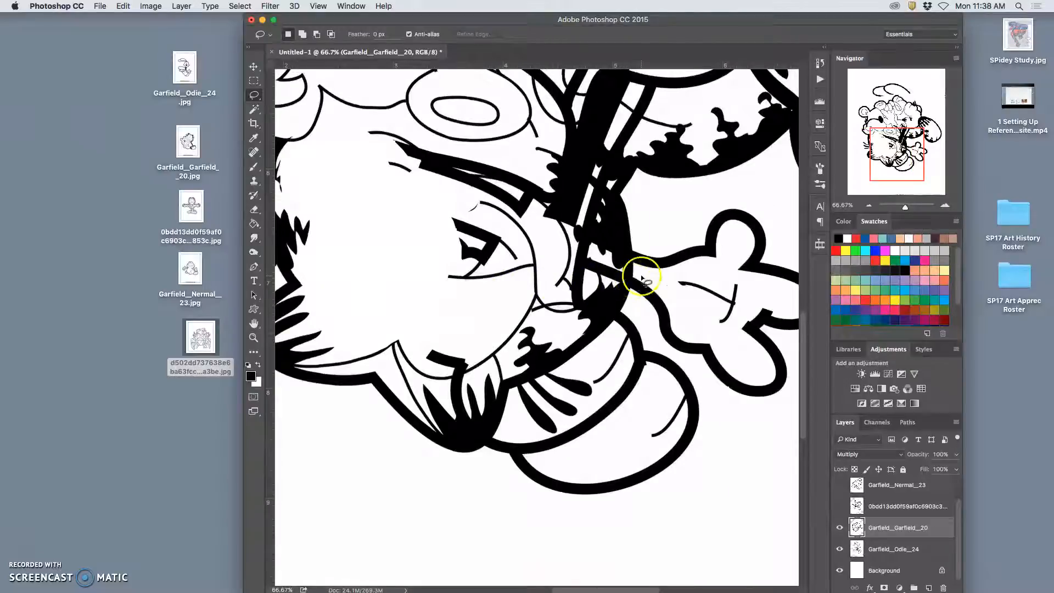
scroll(652, 274, "right", 2)
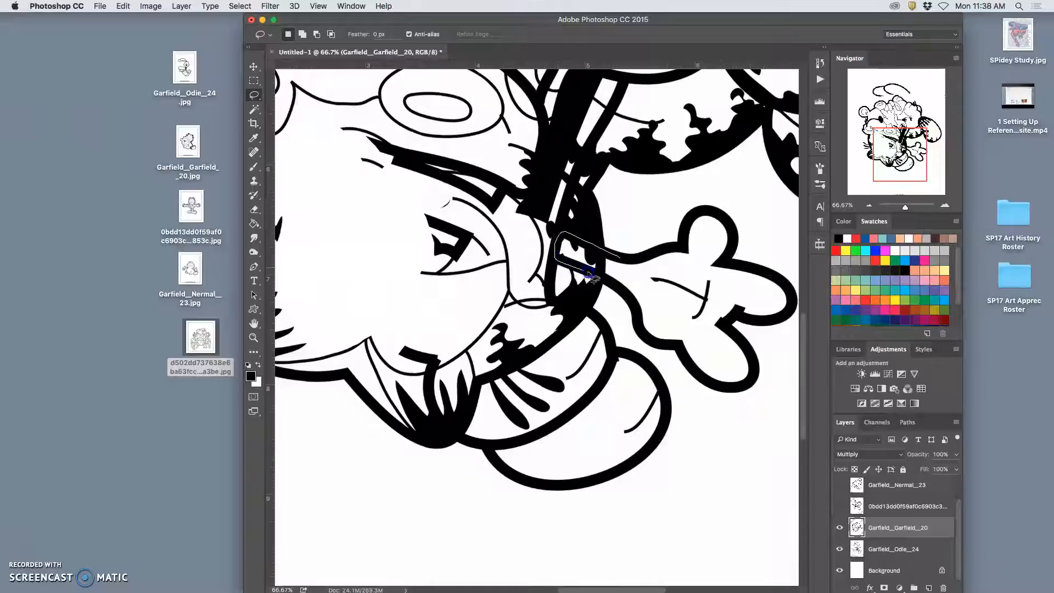
left_click_drag(620, 275, 621, 266)
key("Delete")
key("ctrl+d")
Lasso a long strip along the thick black diagonal band, delete the lines crossing it, and deselect.
scroll(642, 280, "up", 3)
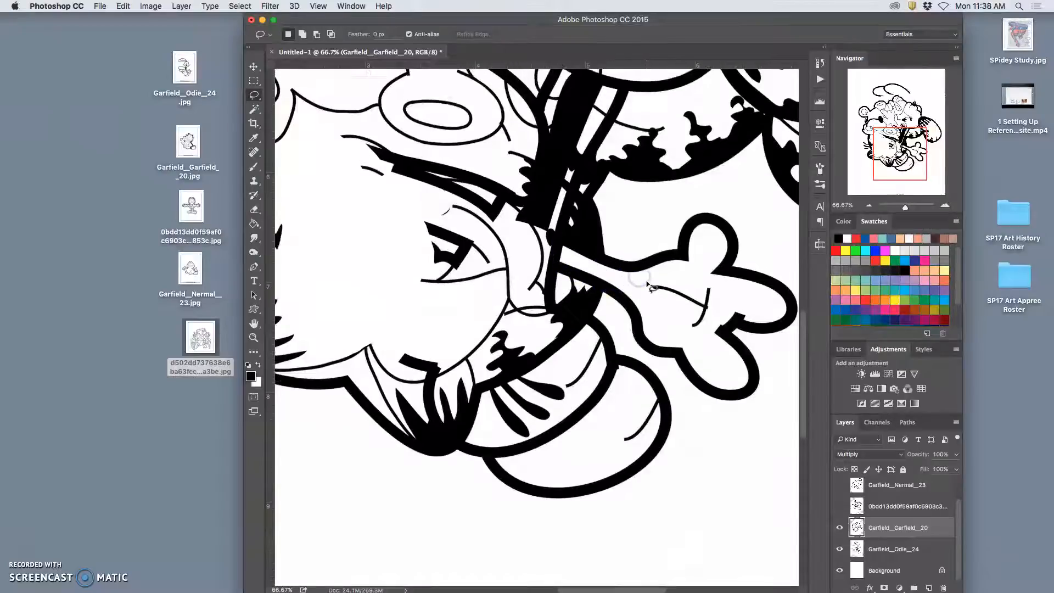
left_click_drag(623, 121, 586, 196)
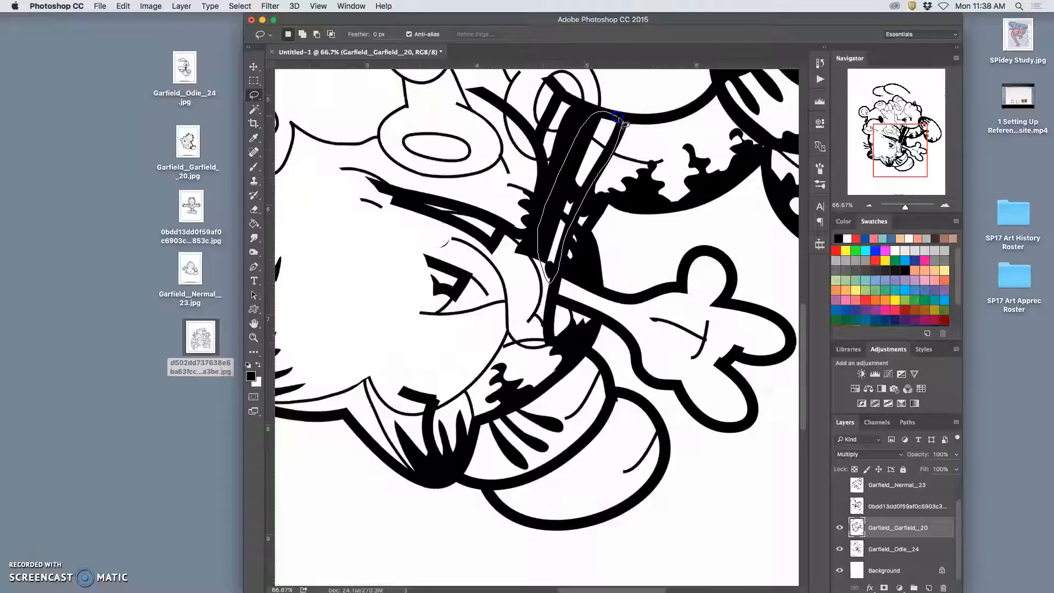
left_click_drag(619, 118, 622, 121)
key("Delete")
key("ctrl+d")
Lasso the small oval at the upper end of the black band, delete its lines, and deselect.
scroll(660, 185, "up", 10)
scroll(660, 187, "right", 1)
mouse_move(604, 329)
left_mouse_down()
mouse_move(560, 373)
mouse_move(569, 389)
left_mouse_up()
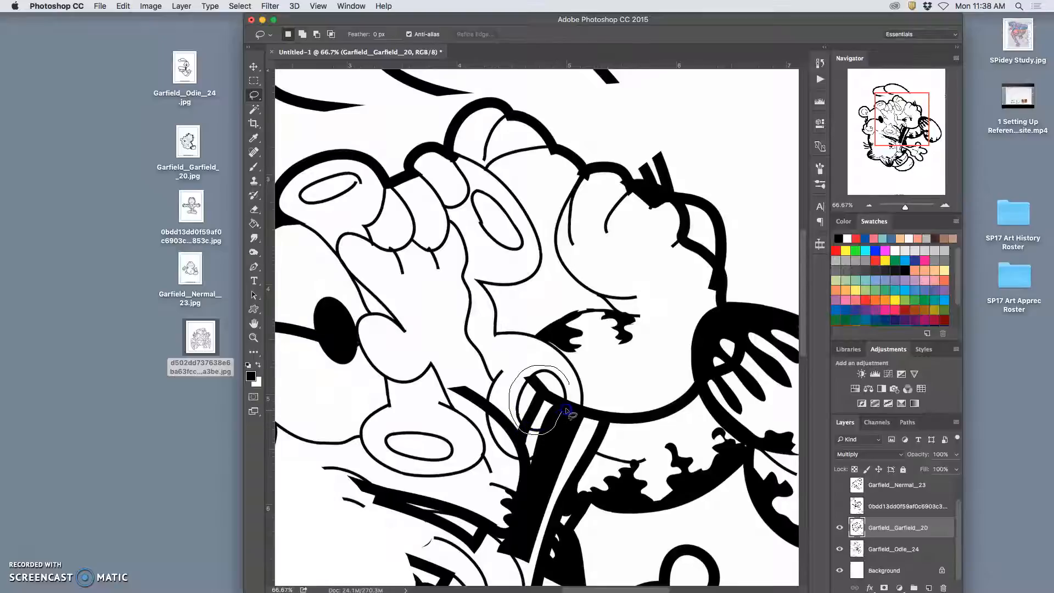
left_click_drag(572, 398, 569, 387)
key("super+z")
key("super+t")
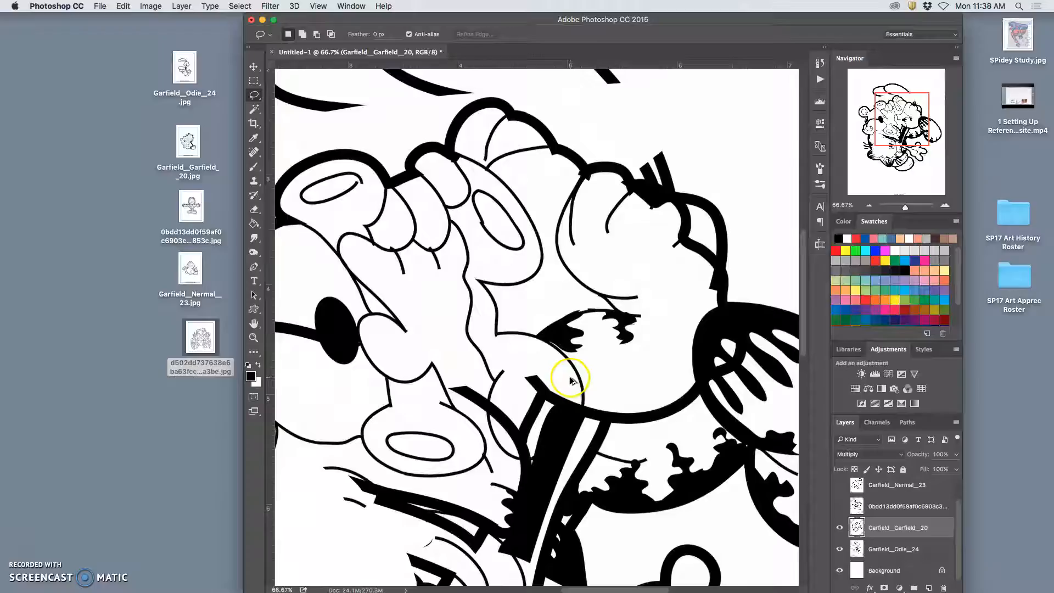
Step back through several earlier Lasso states in the document history, and return to the latest Deselect state.
key("super+z")
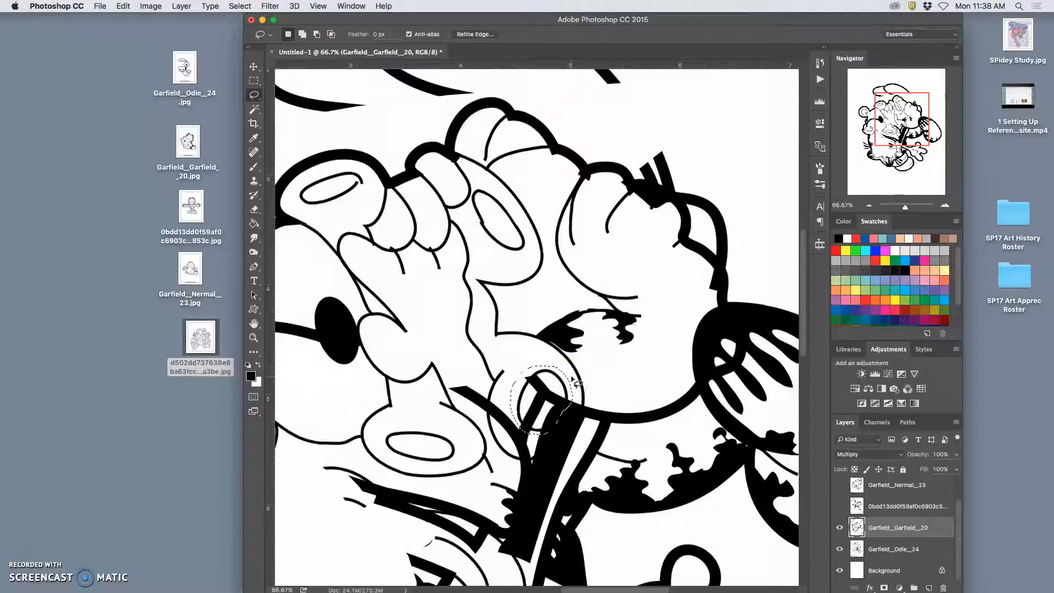
left_click(819, 62)
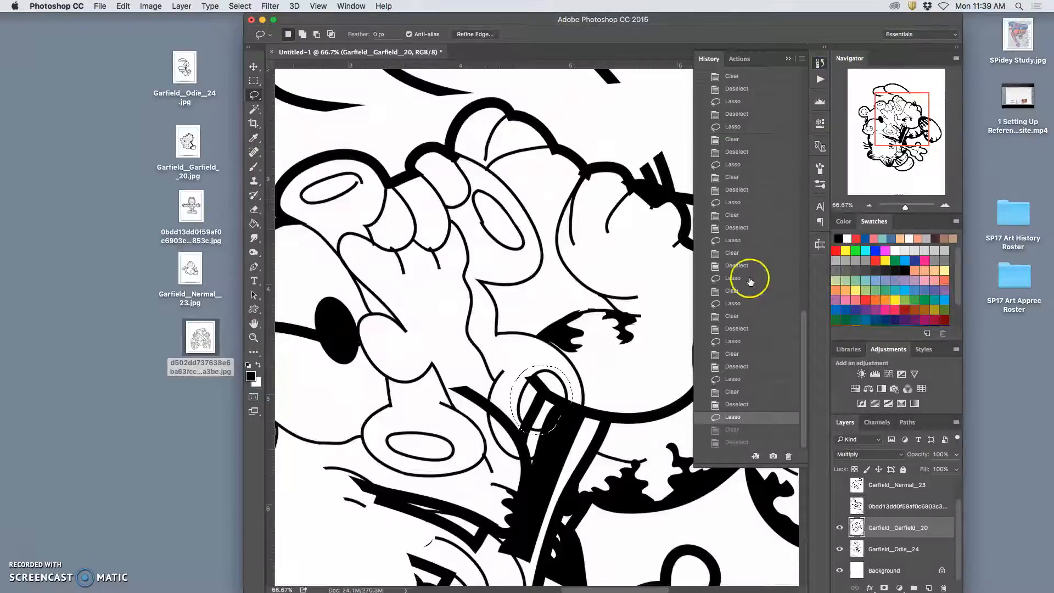
left_click(730, 392)
left_click(727, 378)
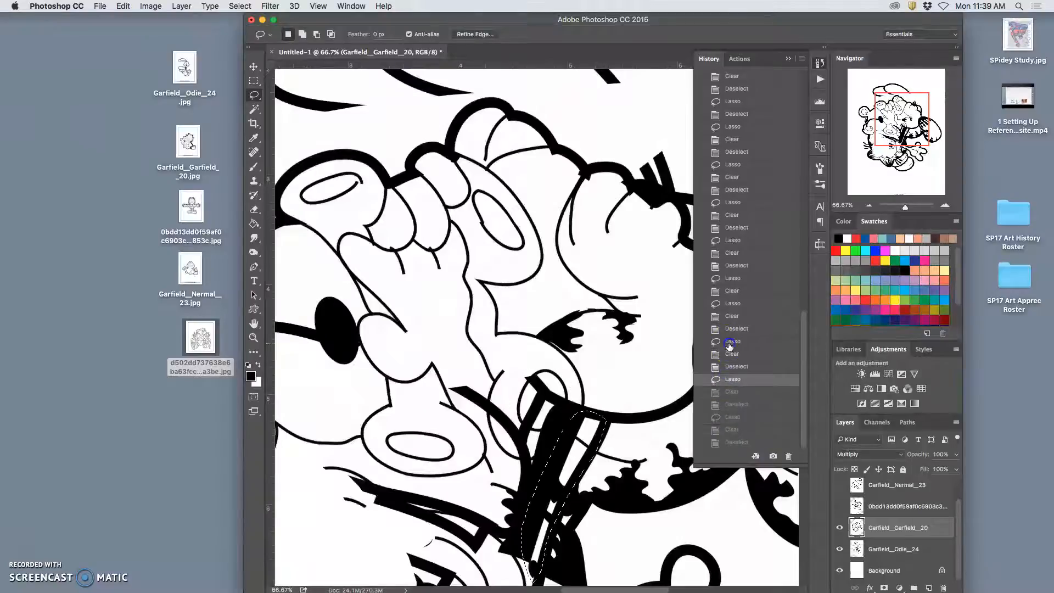
left_click(729, 343)
left_click(735, 441)
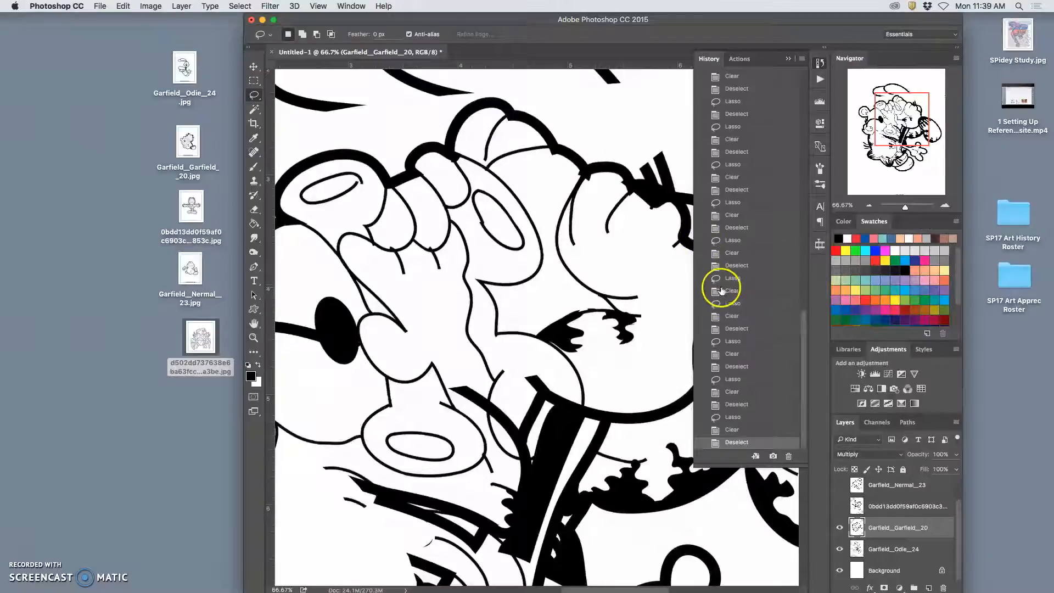
scroll(719, 283, "up", 5)
scroll(722, 289, "down", 5)
Adjust the number of history states in the Performance preferences and accept the settings.
left_click(69, 6)
mouse_move(83, 41)
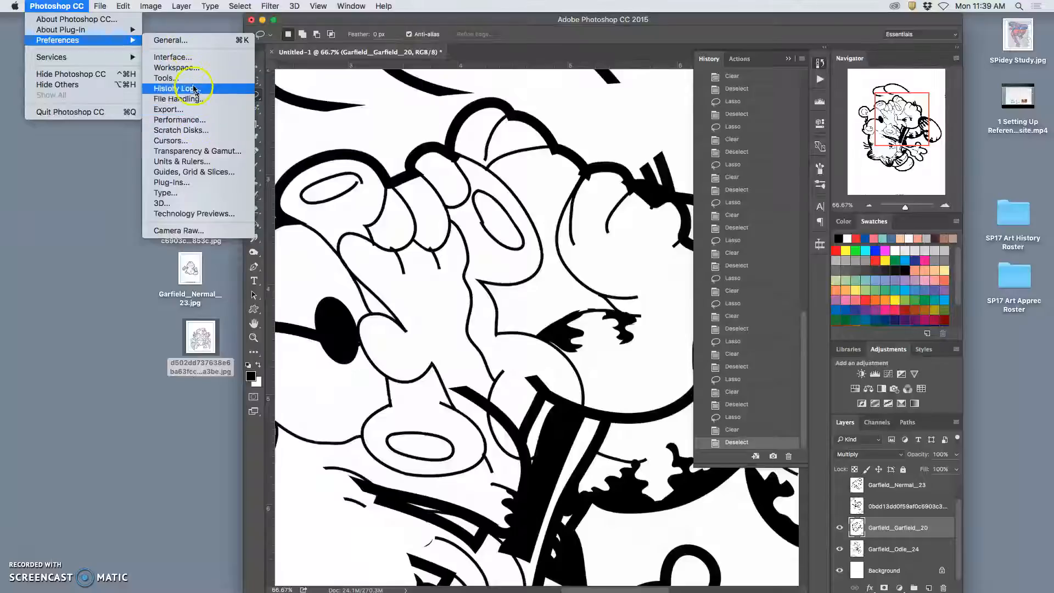
left_click(214, 124)
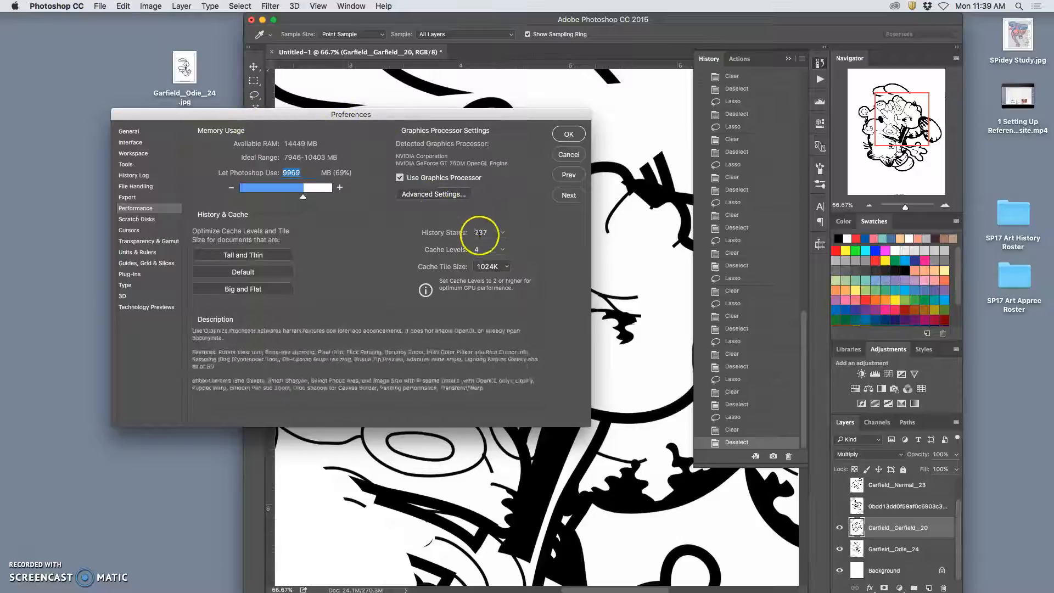
left_click(502, 232)
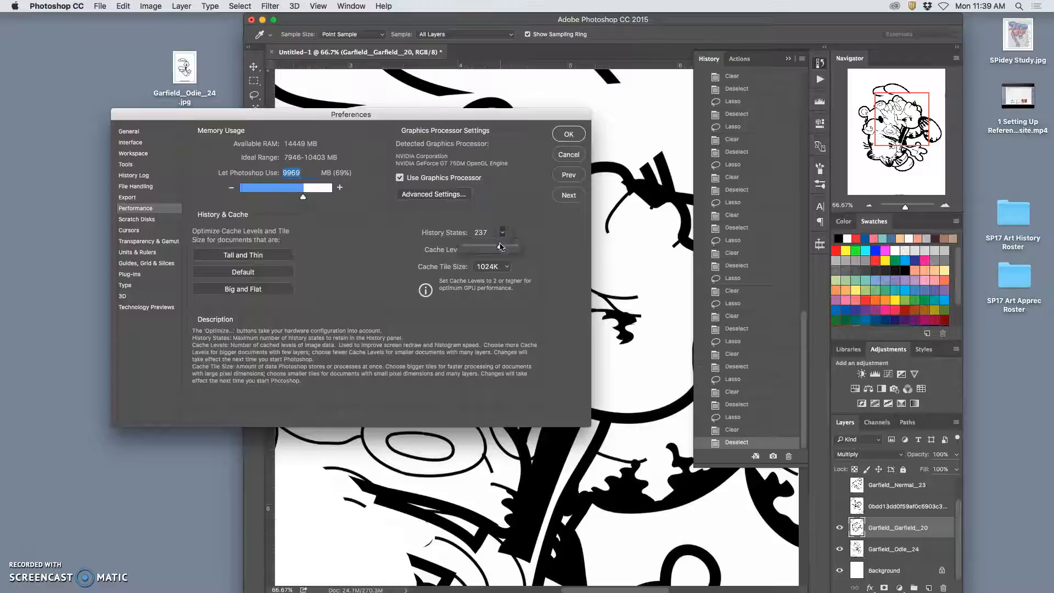
left_click(507, 244)
left_click(570, 135)
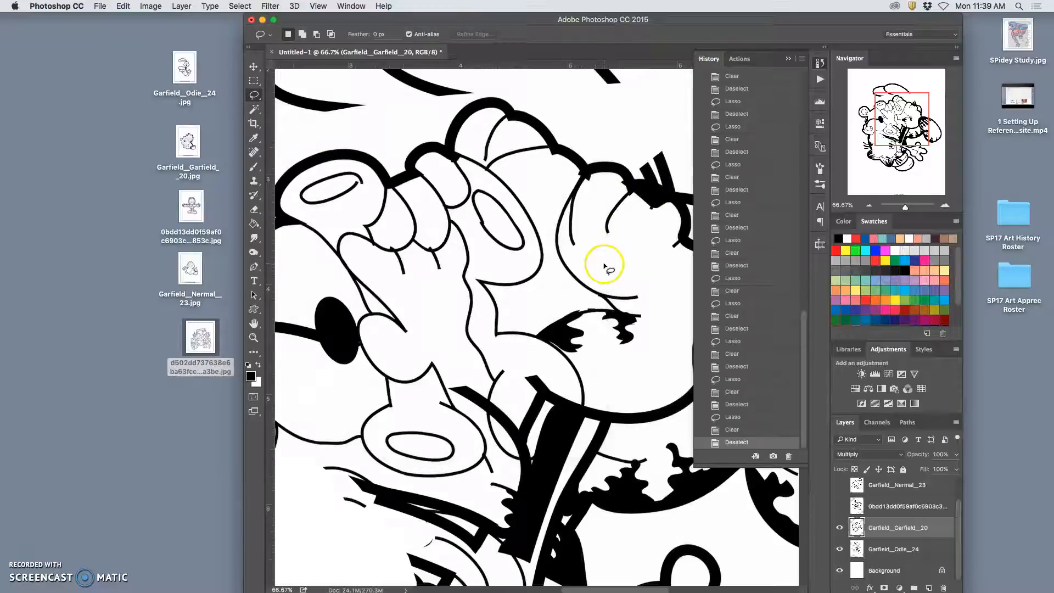
Lasso the narrow area across the face below the teddy bear's muzzle, delete its lines on the Garfield__Garfield__20 layer, and deselect.
key("super+minus")
key("super+minus")
key("super+minus")
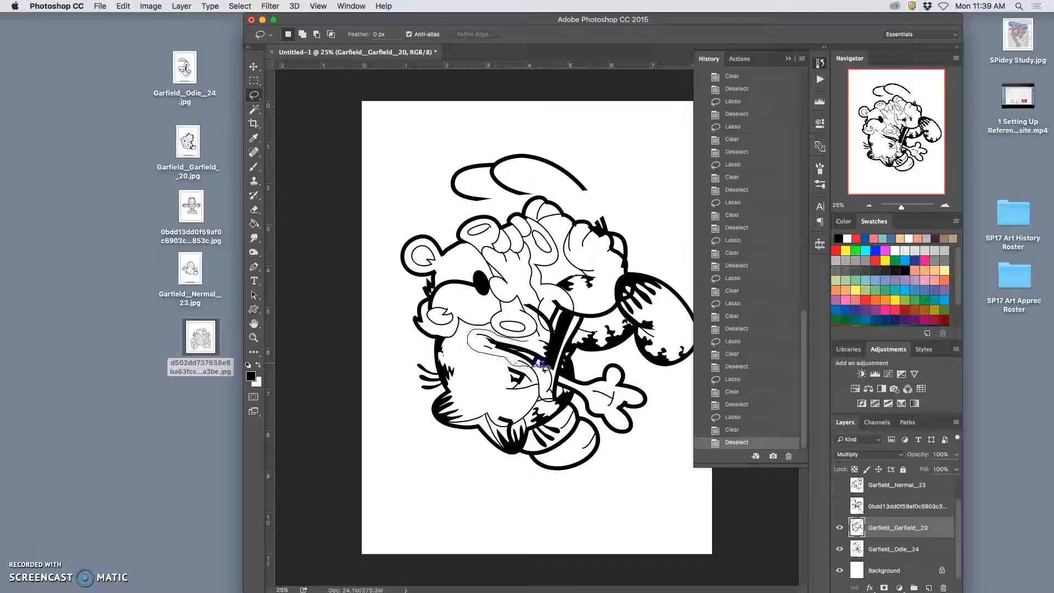
left_click_drag(537, 345, 540, 350)
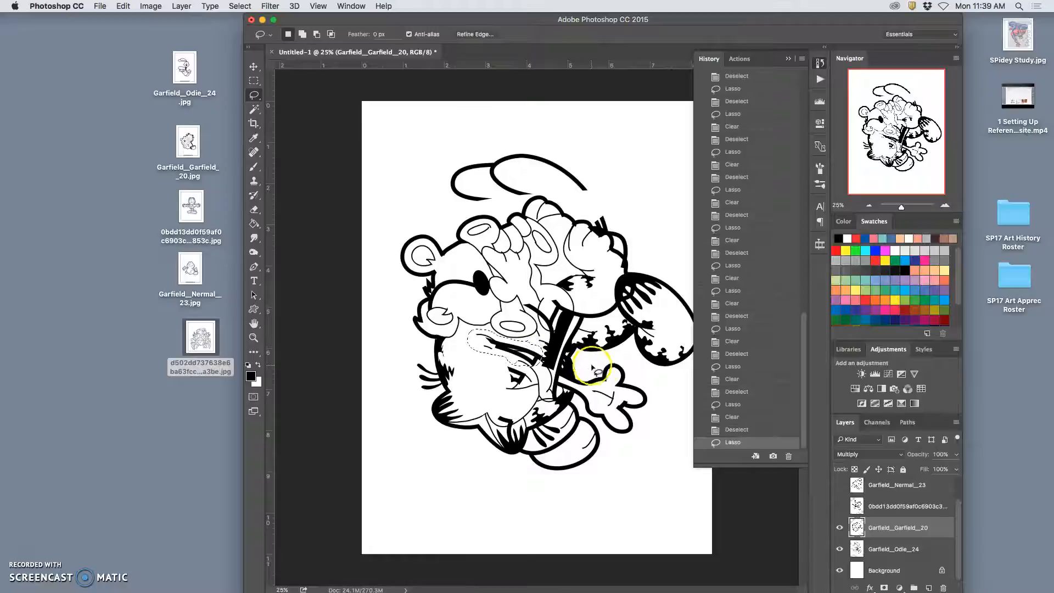
key("Delete")
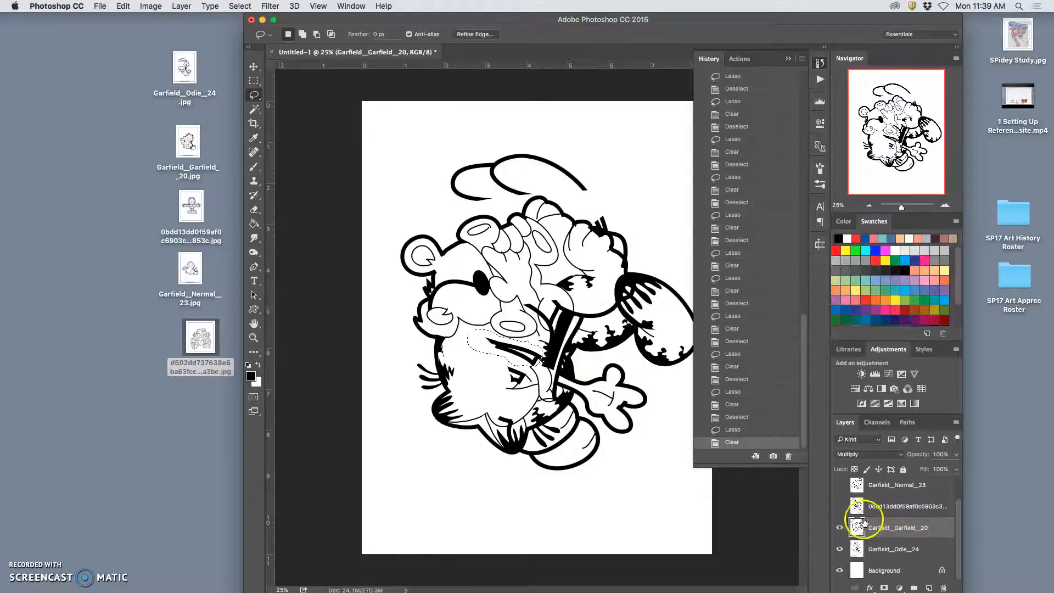
left_click(653, 404)
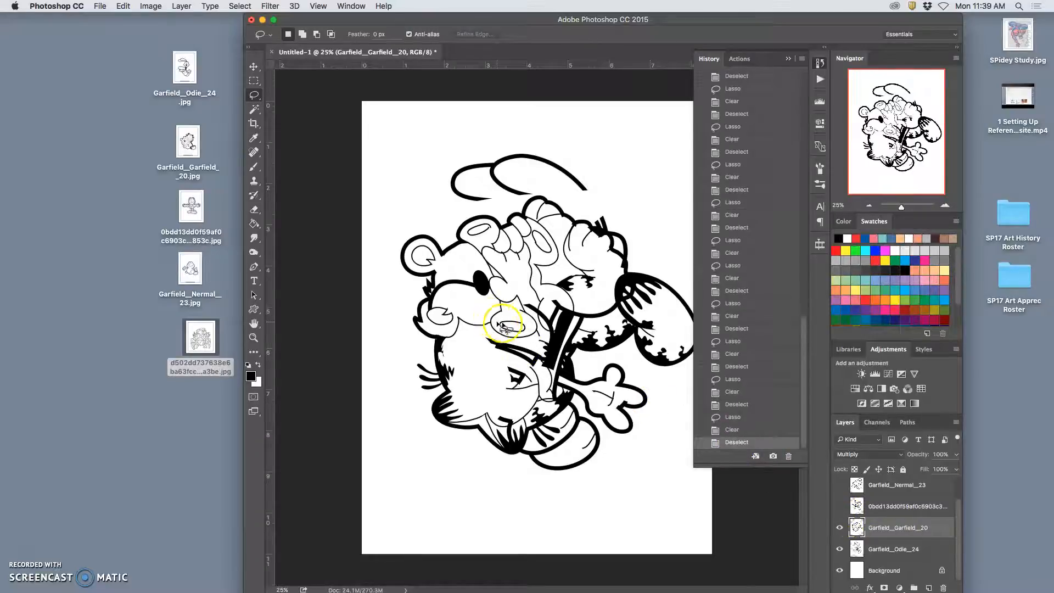
Lasso the striped area where the large oval joins the head, delete its contents on the Garfield__Garfield__20 layer, and undo the deletion.
mouse_move(638, 279)
left_mouse_down()
mouse_move(624, 305)
mouse_move(641, 290)
mouse_move(631, 278)
mouse_move(638, 284)
left_mouse_up()
left_click(624, 282)
key("Delete")
left_click(666, 337)
left_click_drag(668, 339, 668, 340)
key("Delete")
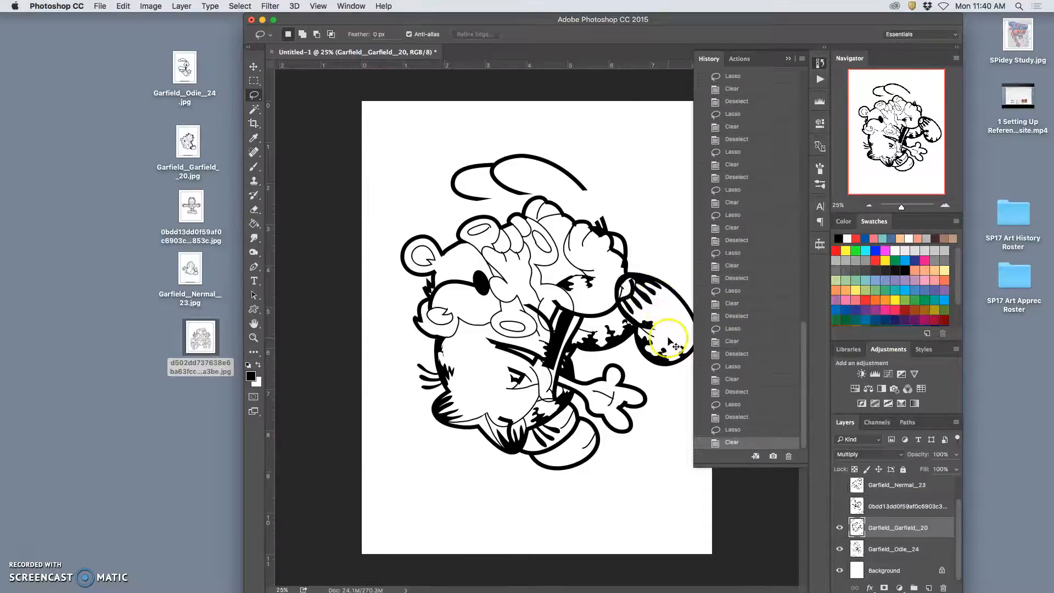
key("ctrl+z")
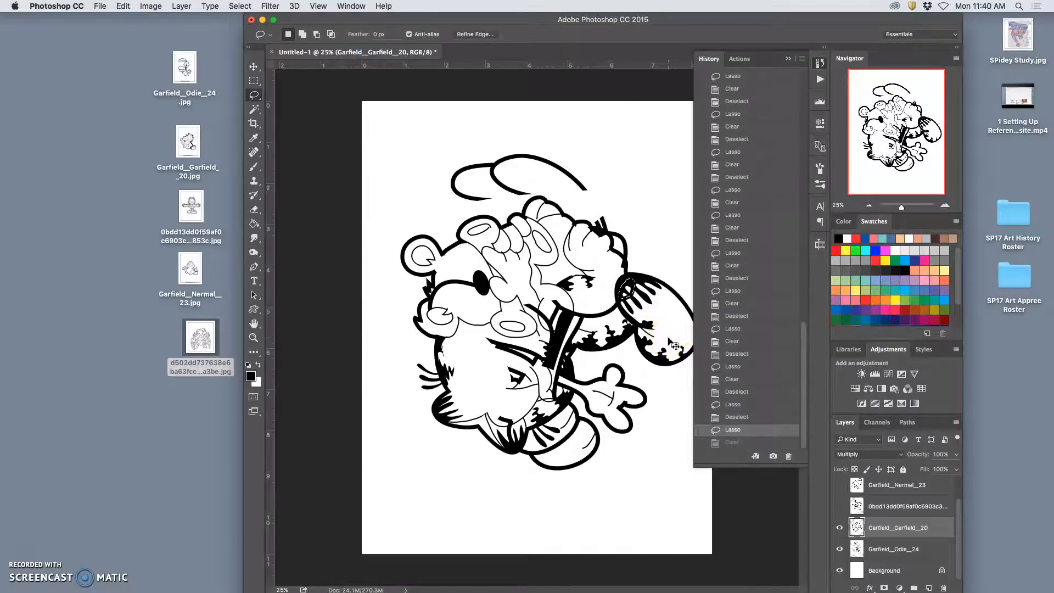
Delete the lassoed area's contents from the Garfield__Odie__24 layer instead, and deselect.
left_click(885, 548)
key("Delete")
left_click(675, 431)
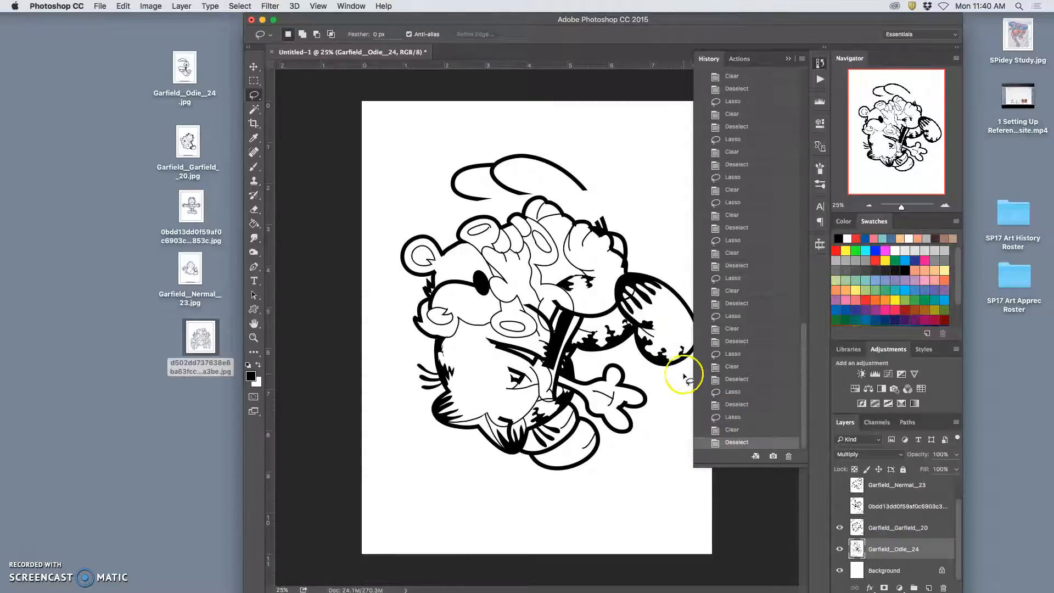
Lasso the crossing stripes at the large oval's inner end, delete them on the Garfield__Garfield__20 layer, and undo the deletion.
left_click_drag(637, 286, 631, 290)
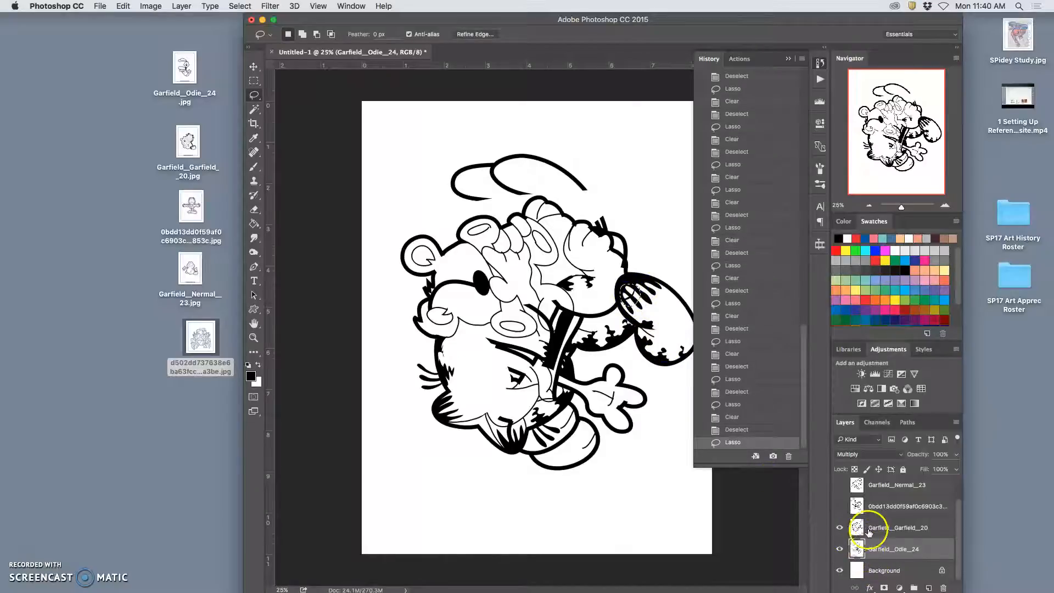
scroll(676, 373, "up", 4)
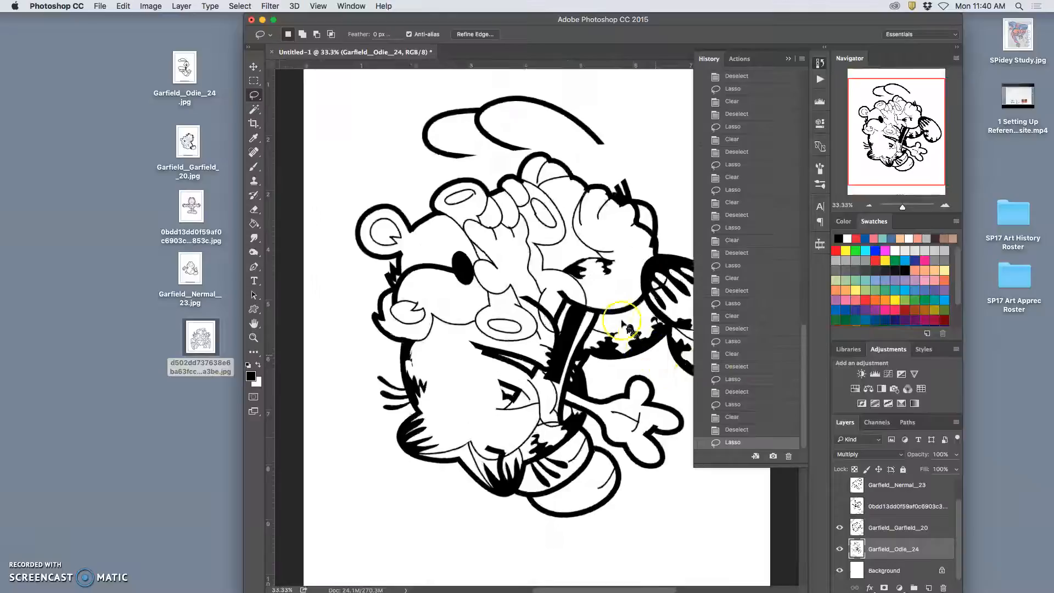
scroll(426, 280, "left", 5)
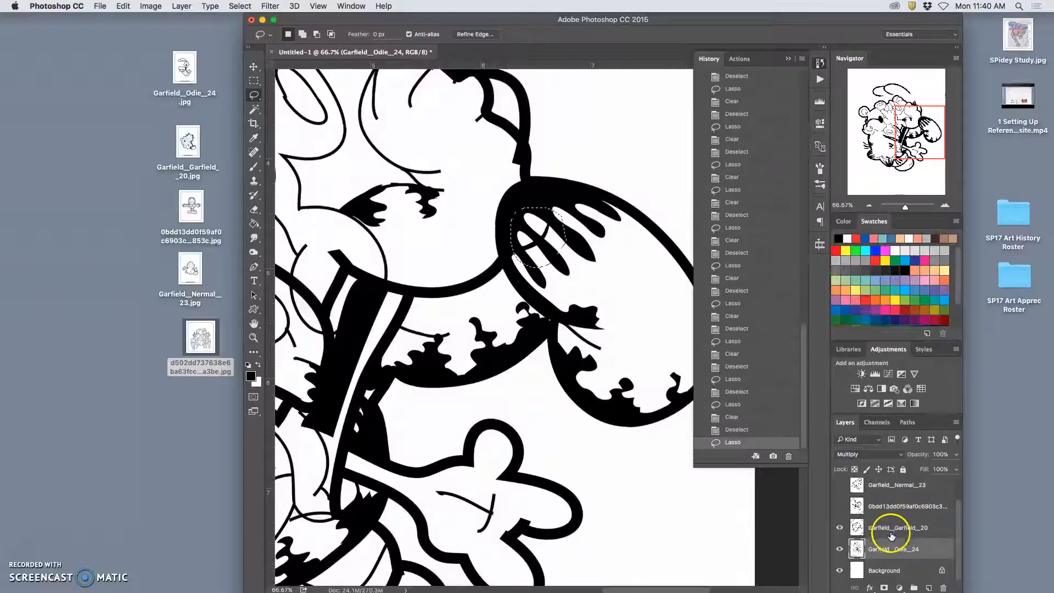
left_click(890, 527)
key("Delete")
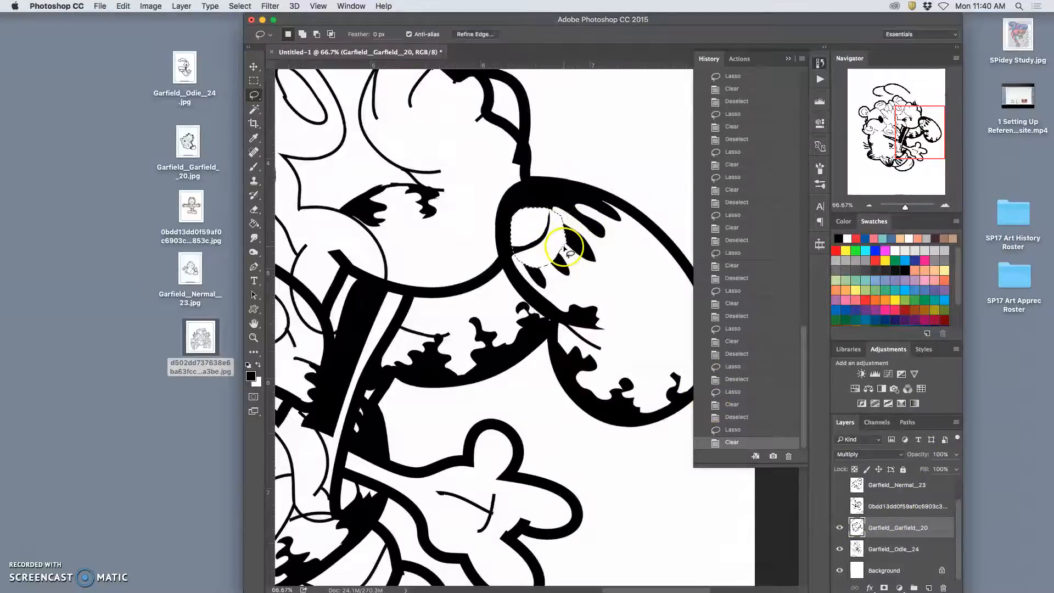
key("cmd+z")
Delete the lassoed oval area's contents from the Garfield__Odie__24 layer instead, and deselect.
left_click(901, 548)
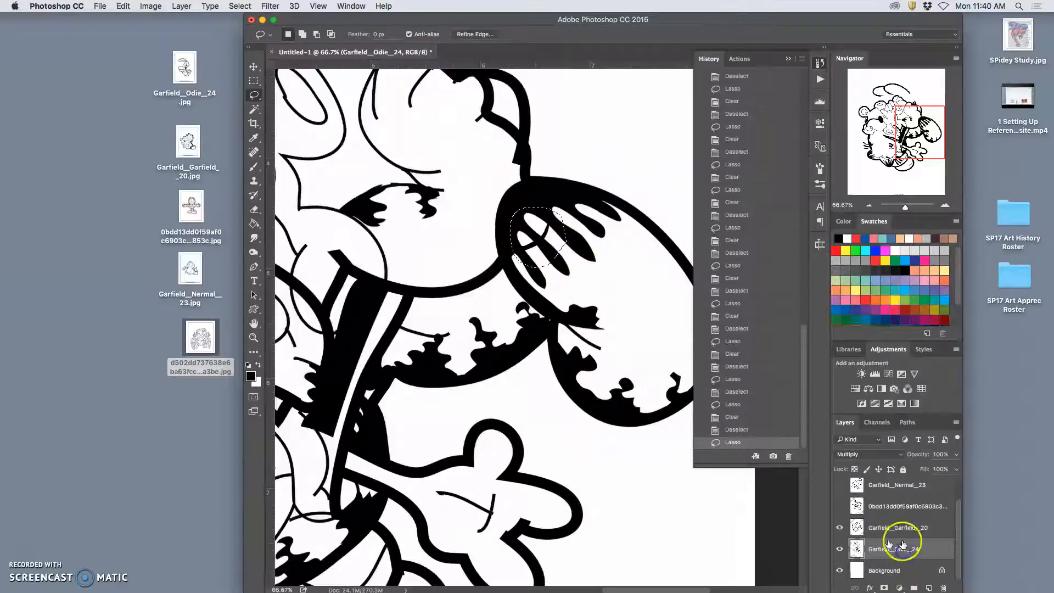
key("Delete")
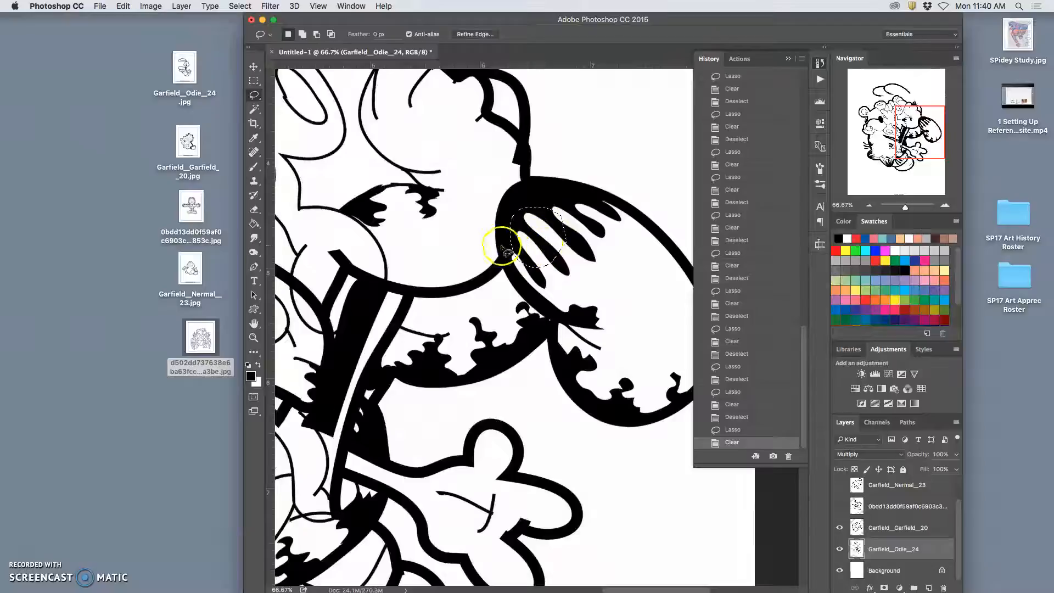
key("super+minus")
key("super+minus")
key("super+minus")
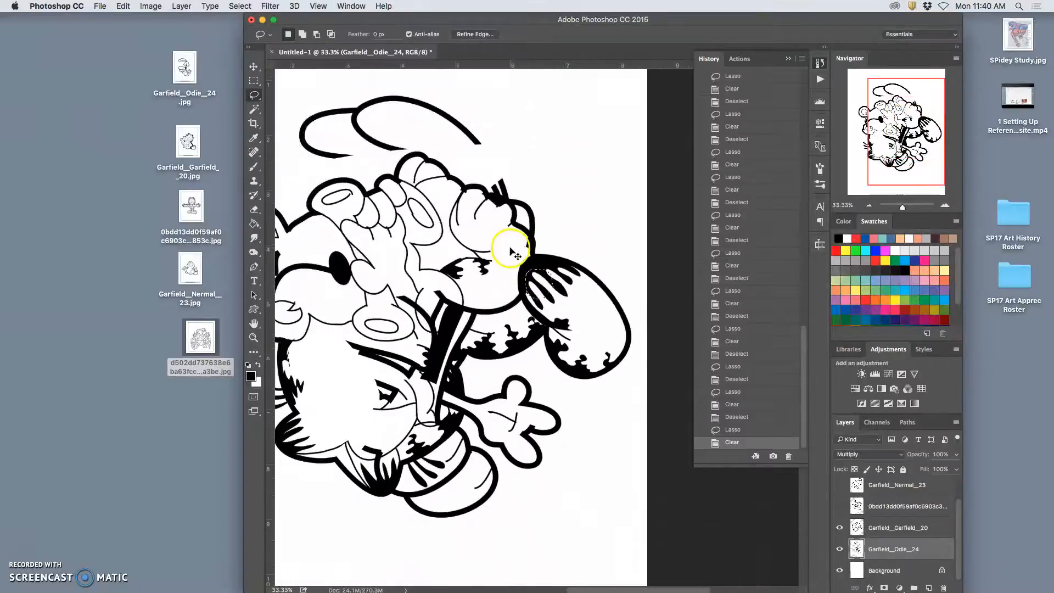
key("super+d")
Lasso the small area below the hair tuft on the head, delete its lines on the Garfield__Garfield__20 layer, and deselect.
left_click_drag(606, 236, 597, 243)
left_click(885, 530)
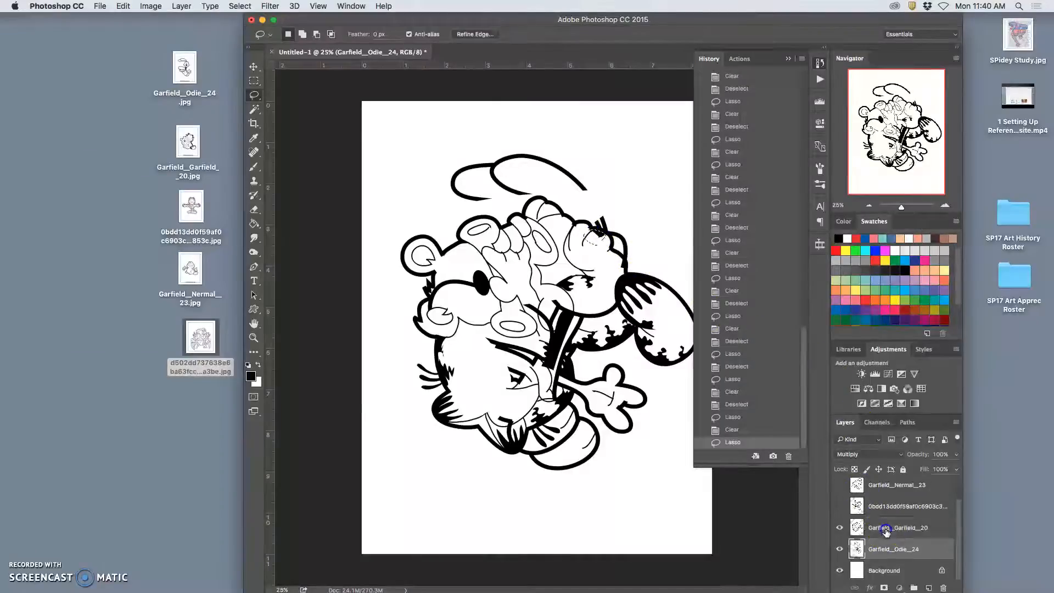
key("Delete")
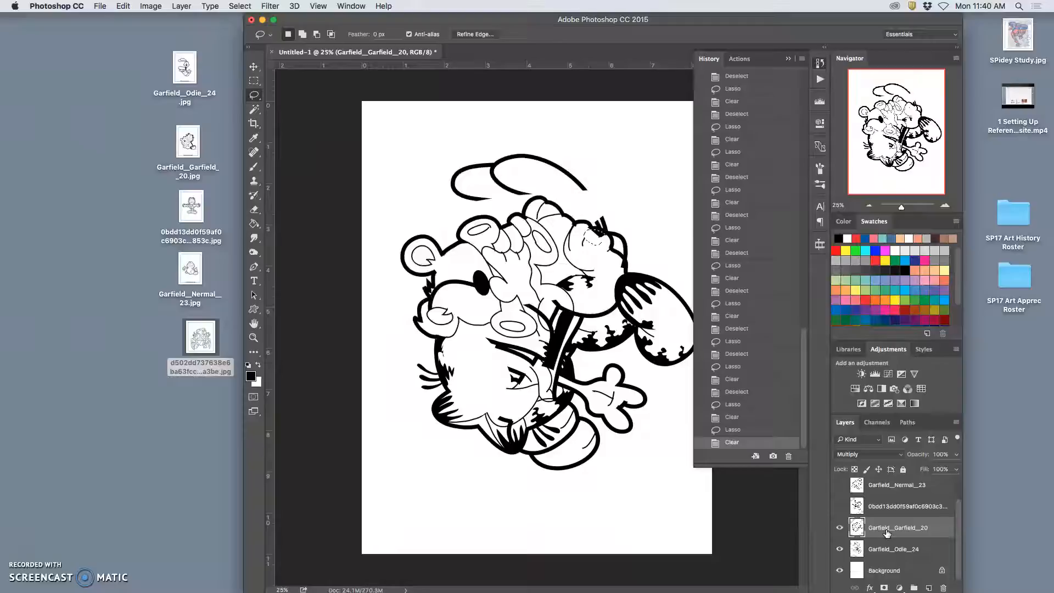
left_click(889, 549)
left_click(607, 281)
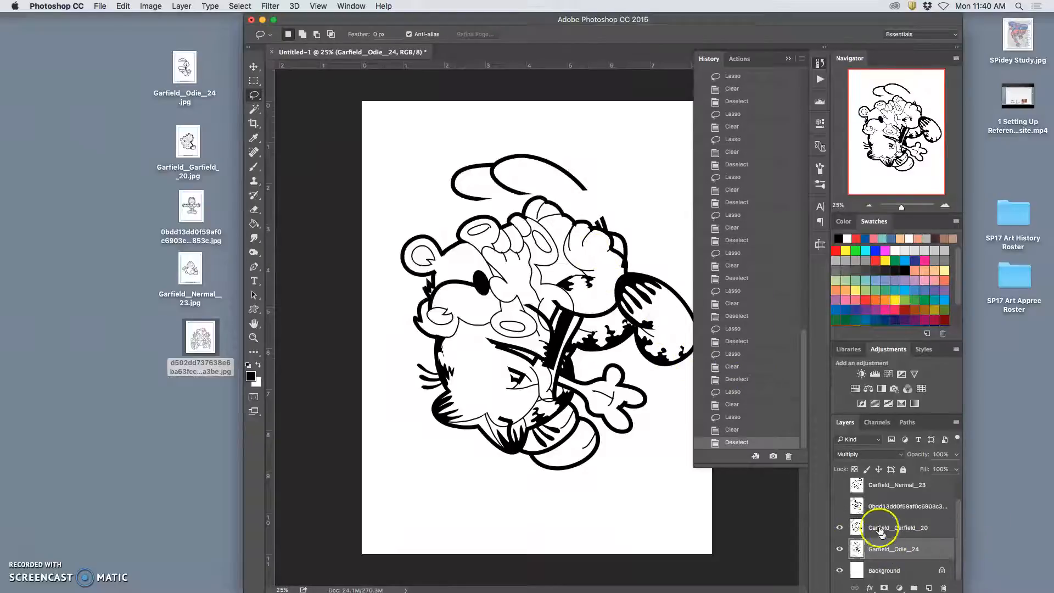
Show the 0bdd13dd0f59af0c6903c378b696853c layer and transform it to about 112% width and 114% height, rotated about 147° and placed over the upper composition.
left_click(839, 506)
left_click(884, 507)
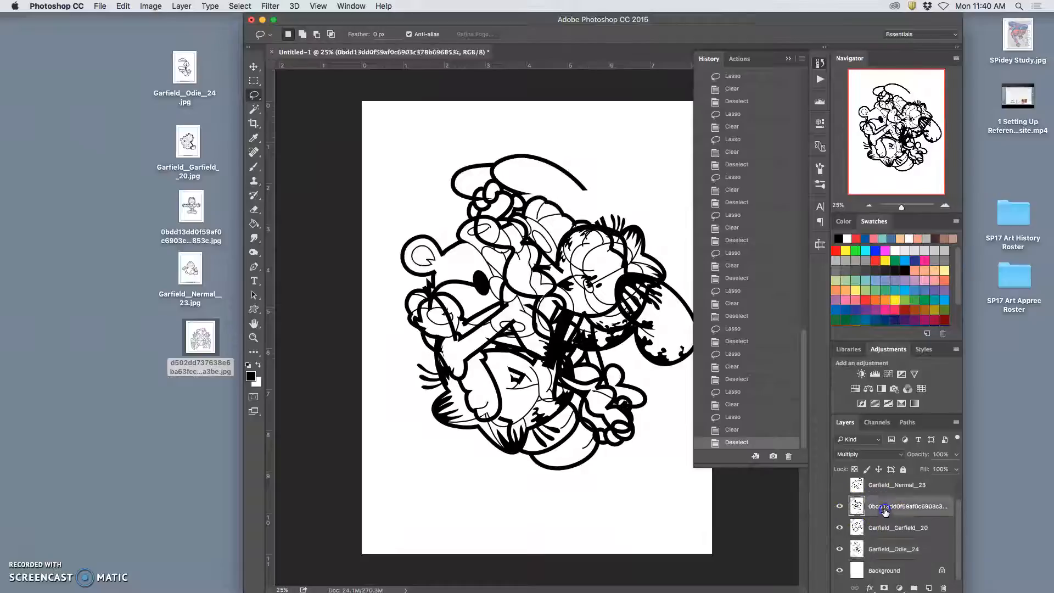
key("super+t")
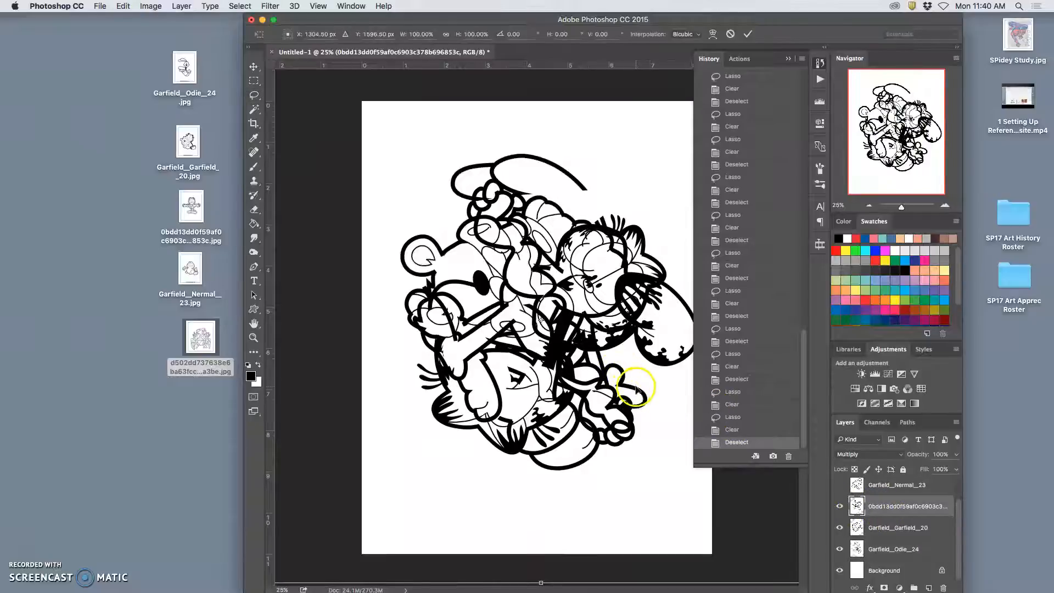
key("super+minus")
key("super+minus")
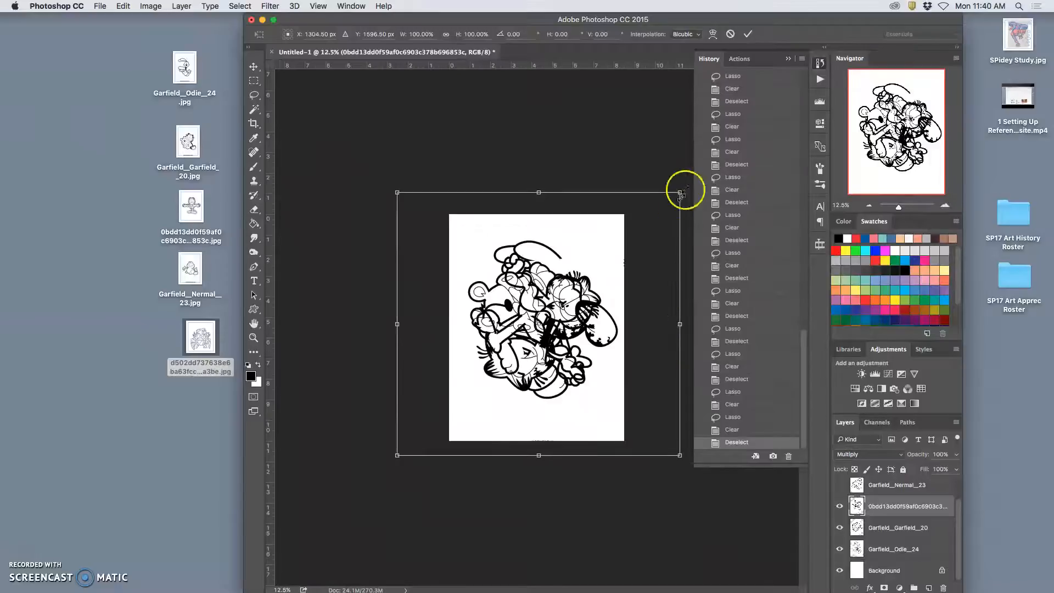
left_click(788, 58)
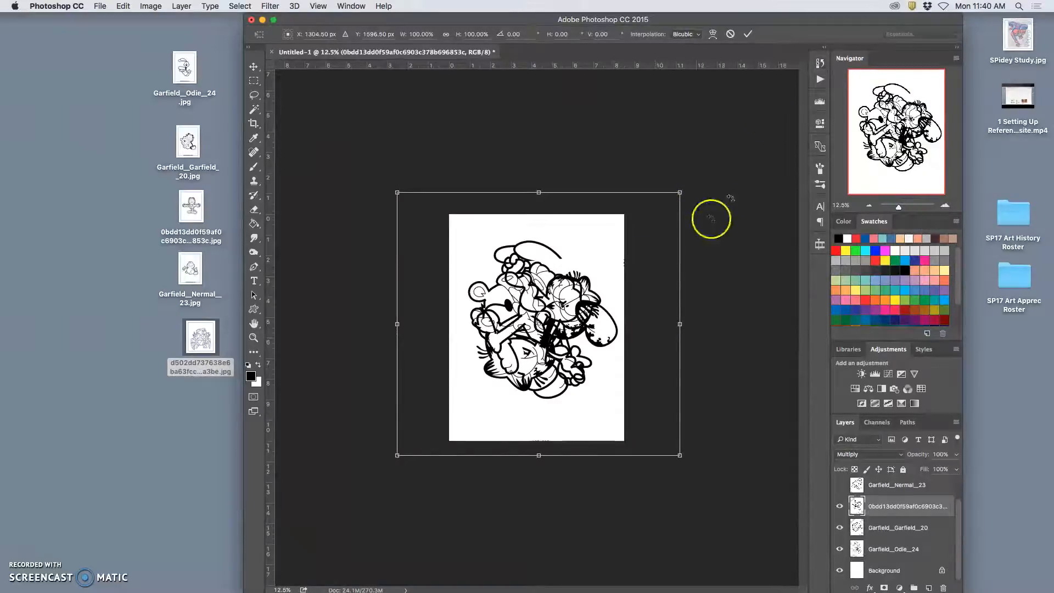
left_click_drag(680, 192, 714, 156)
left_click_drag(753, 477, 331, 284)
left_click_drag(560, 318, 552, 297)
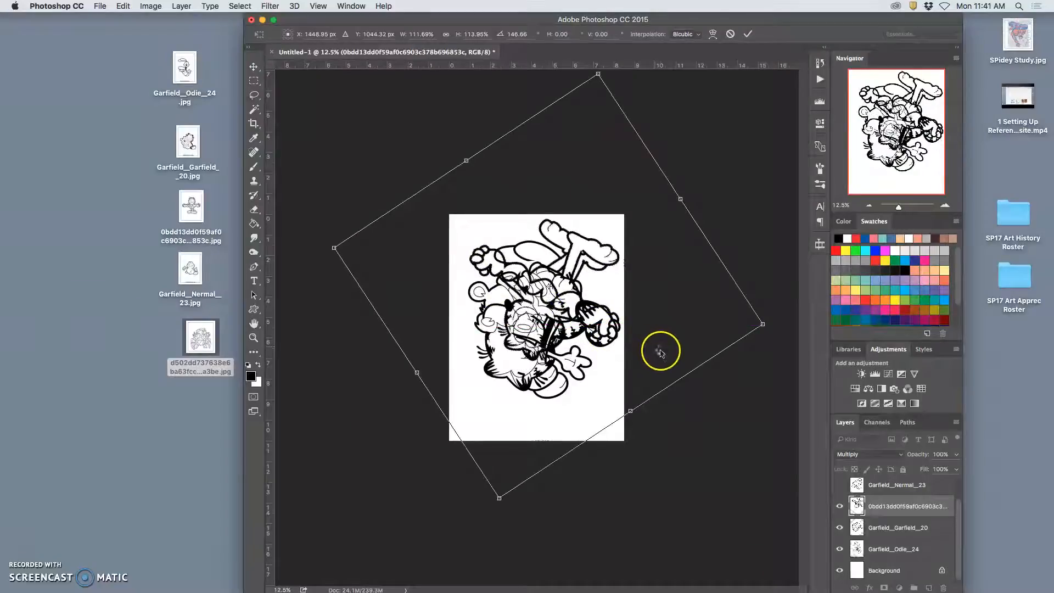
key("Return")
Lasso the overlapping lines across the striped end of the large oval, delete them on the 0bdd13dd… layer, and deselect.
key("l")
key("super+equal")
key("super+equal")
key("super+equal")
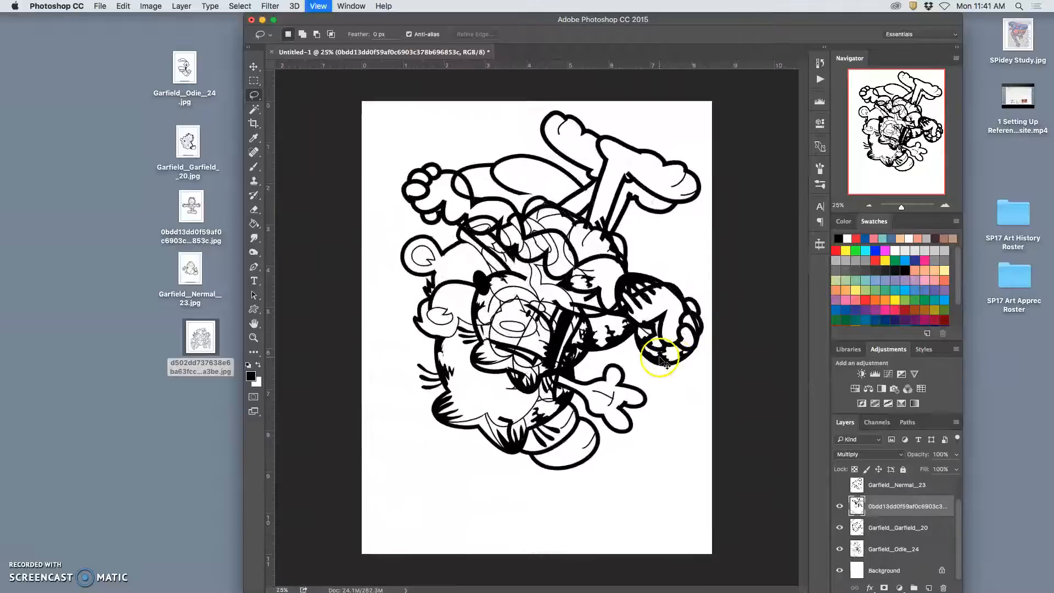
scroll(614, 346, "up", 2)
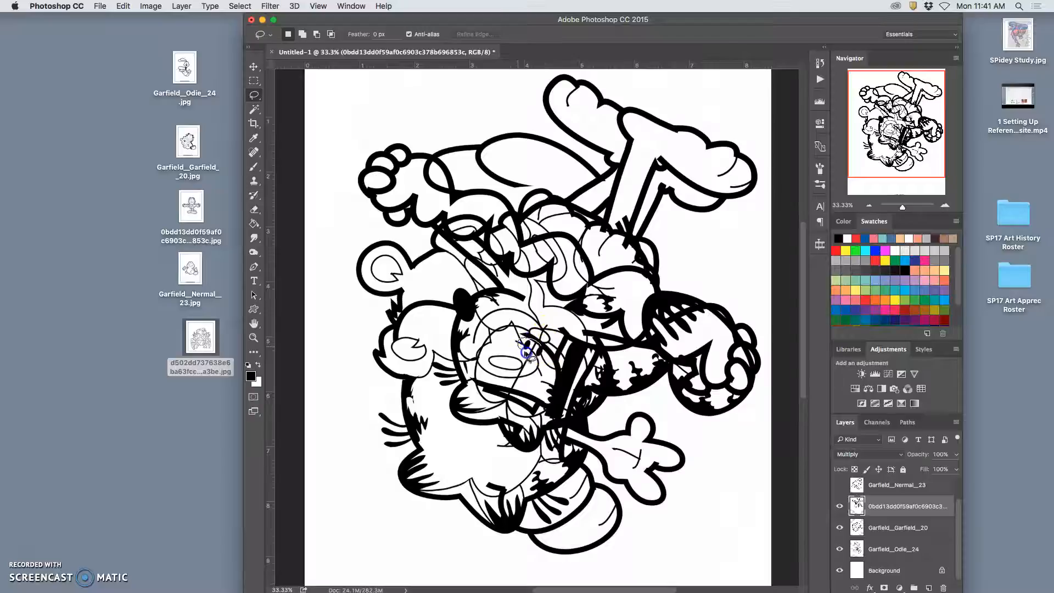
left_click(538, 376)
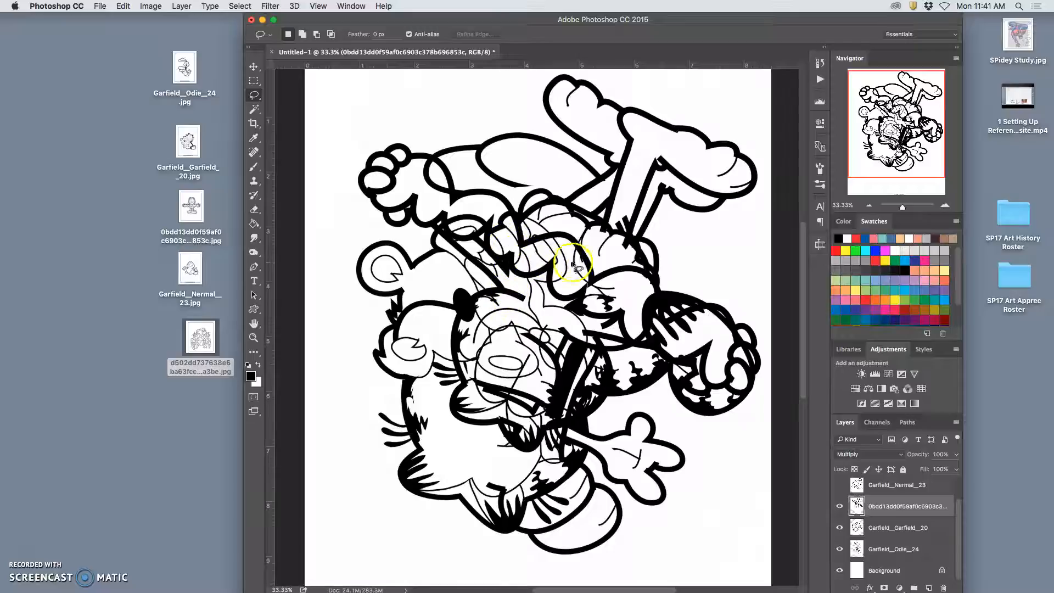
left_click_drag(706, 307, 675, 302)
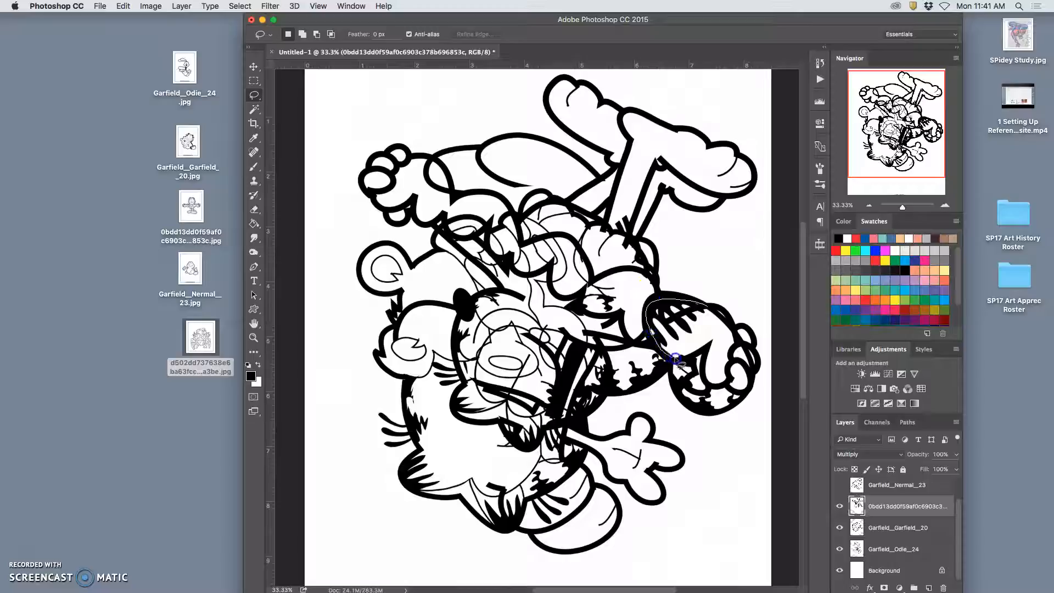
left_click_drag(712, 311, 708, 307)
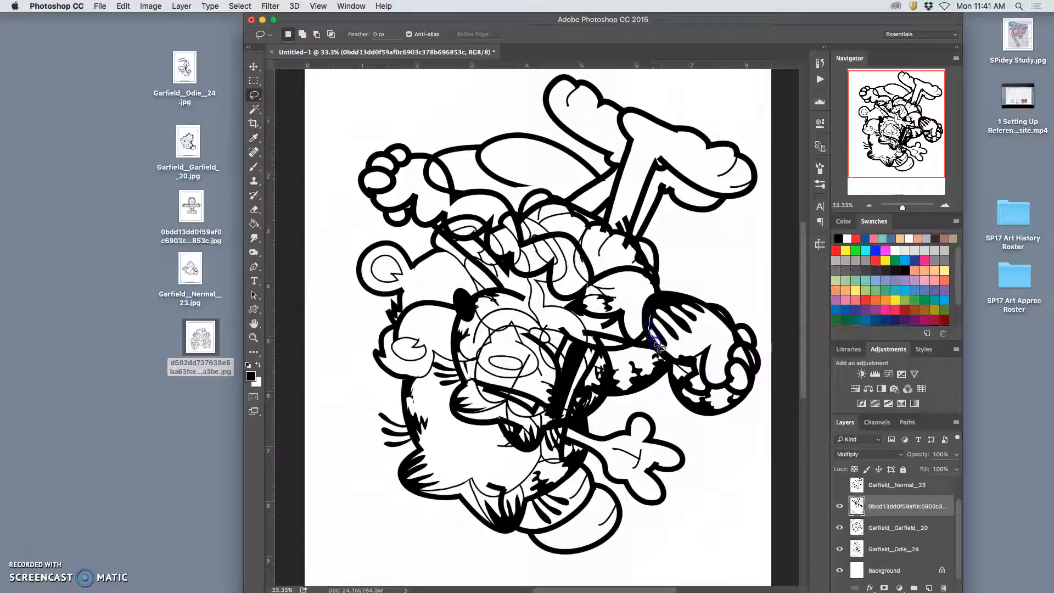
key("Delete")
left_click(717, 336)
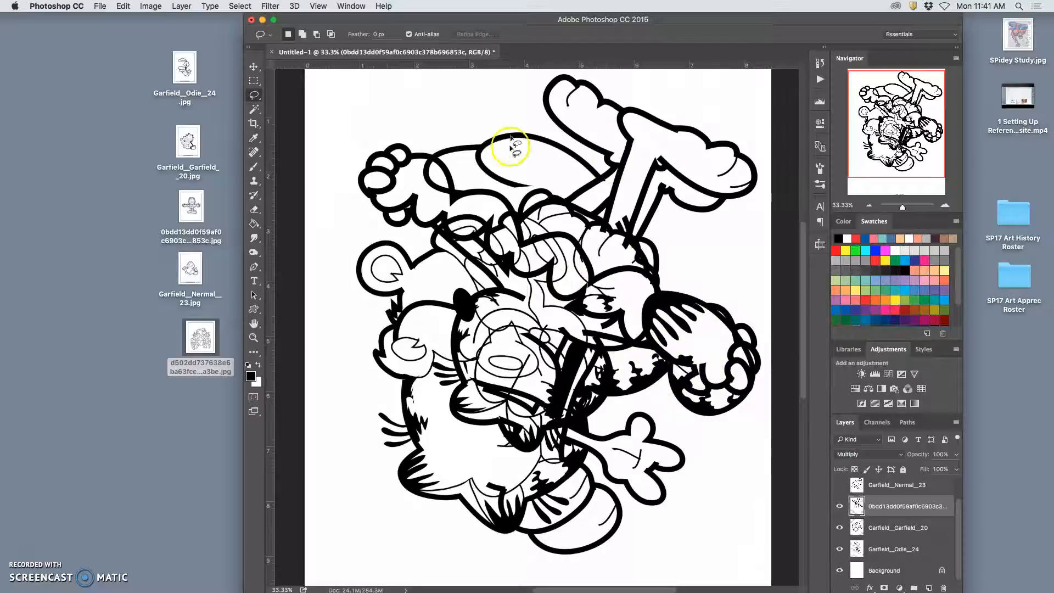
Lasso the overlapping lines across the hand above the teddy bear's nose, delete them from the 0bdd13dd… layer in two passes, and deselect.
left_click_drag(462, 210, 463, 212)
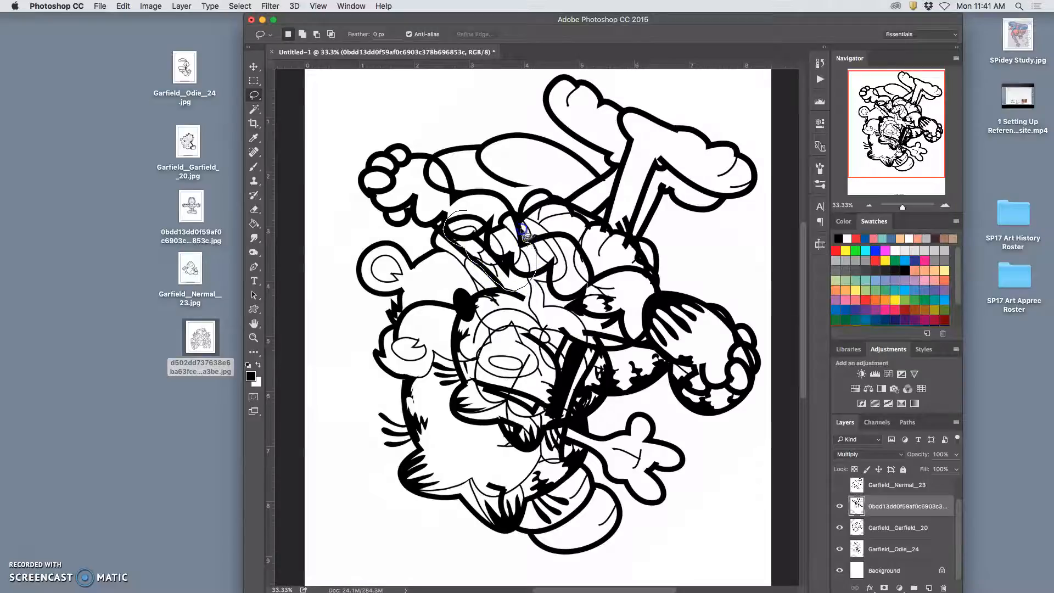
left_click_drag(516, 216, 518, 218)
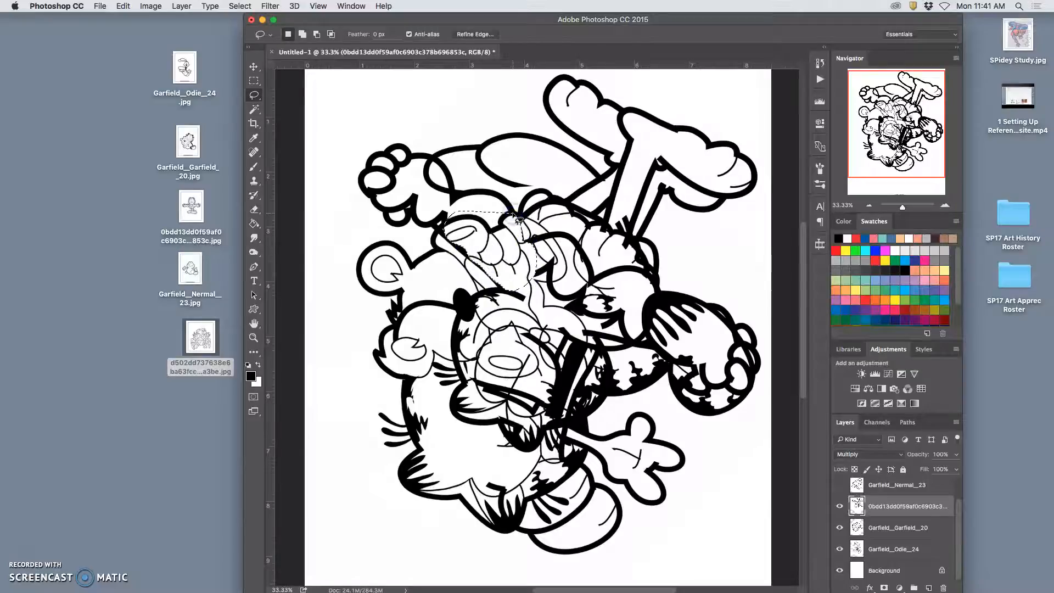
left_click(541, 228)
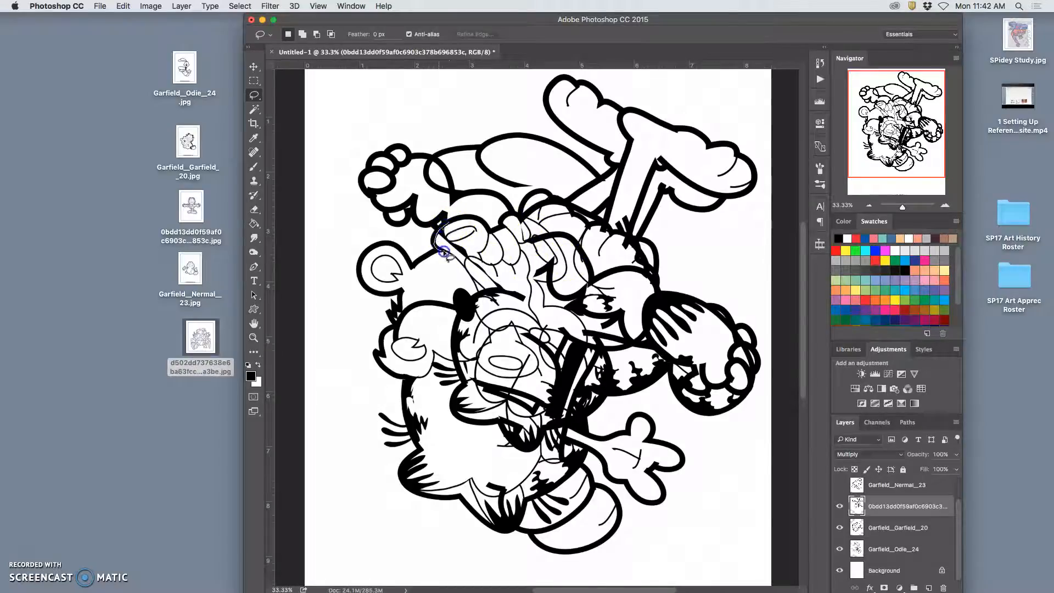
left_click_drag(478, 289, 492, 292)
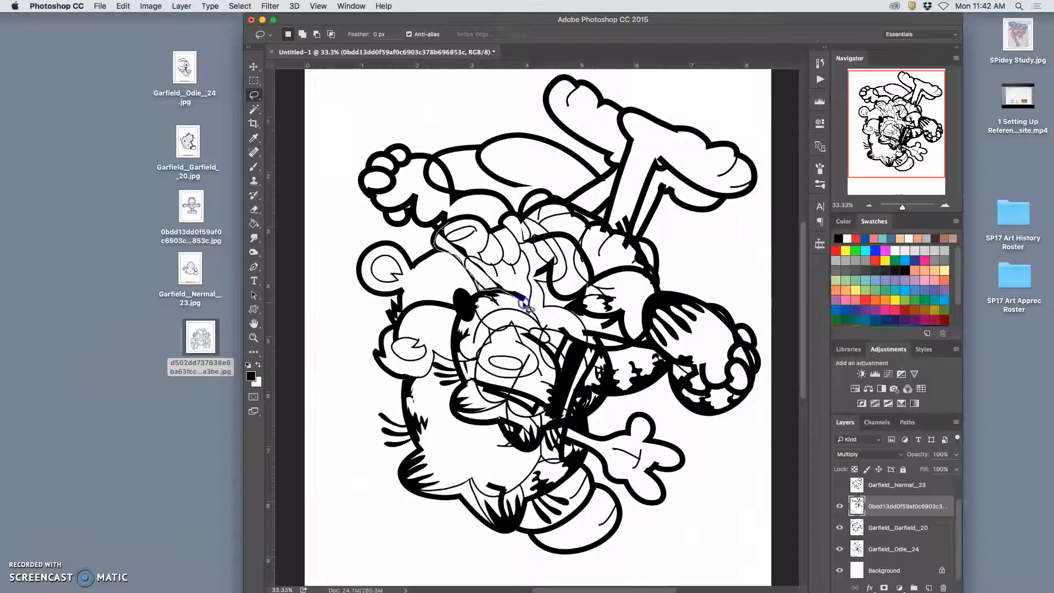
left_click_drag(513, 257, 510, 259)
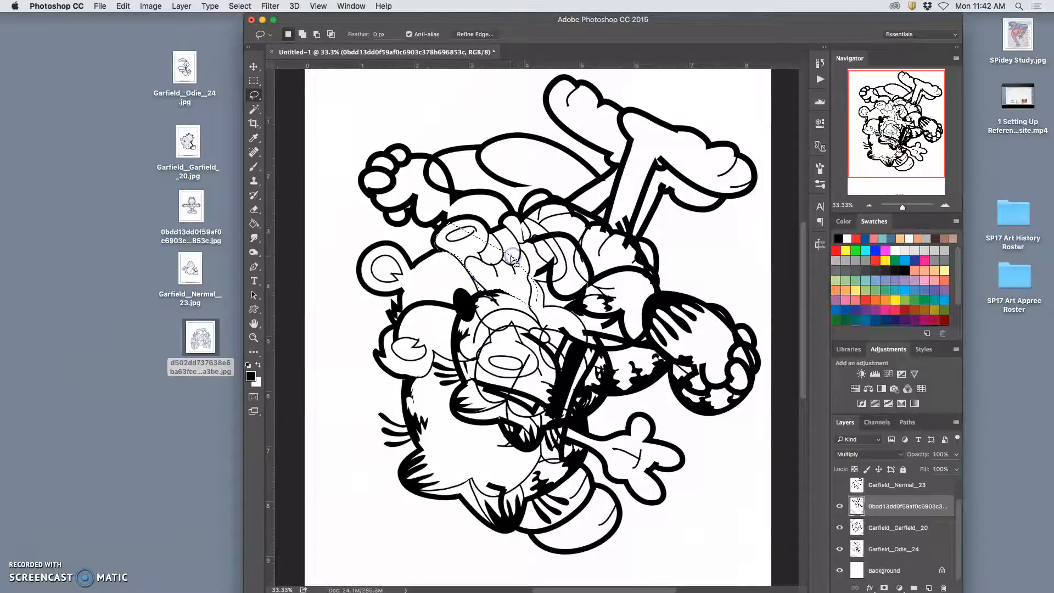
left_click(500, 295)
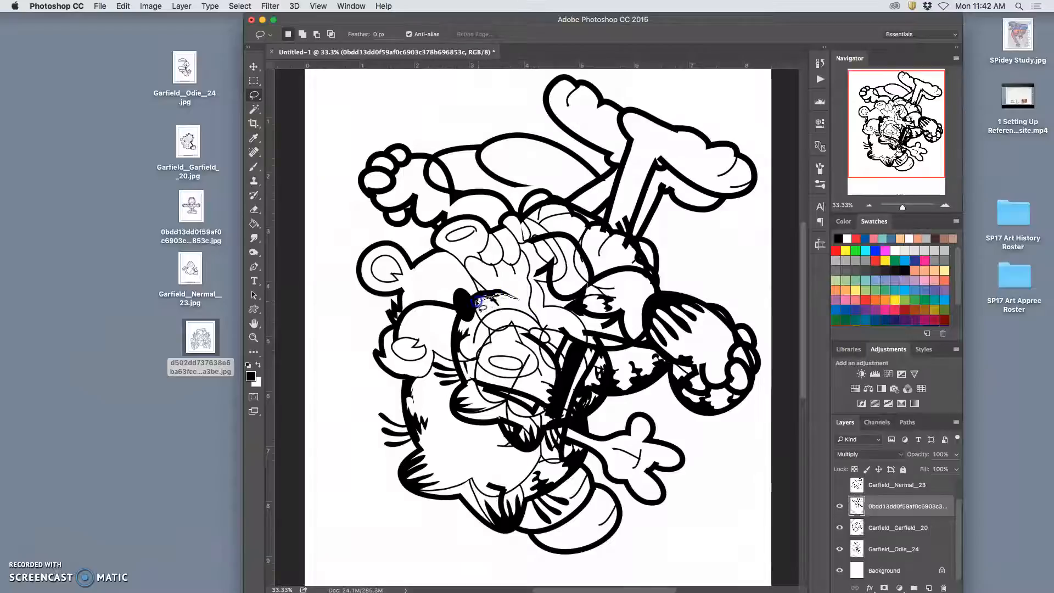
Lasso and delete the leftover dark lines beside the teddy bear's black nose on the 0bdd13dd… layer, and deselect.
key("Delete")
mouse_move(519, 295)
left_mouse_down()
mouse_move(492, 289)
mouse_move(475, 306)
mouse_move(502, 314)
mouse_move(503, 293)
mouse_move(479, 286)
mouse_move(482, 314)
left_mouse_up()
left_click(505, 288)
key("Delete")
left_click(506, 300)
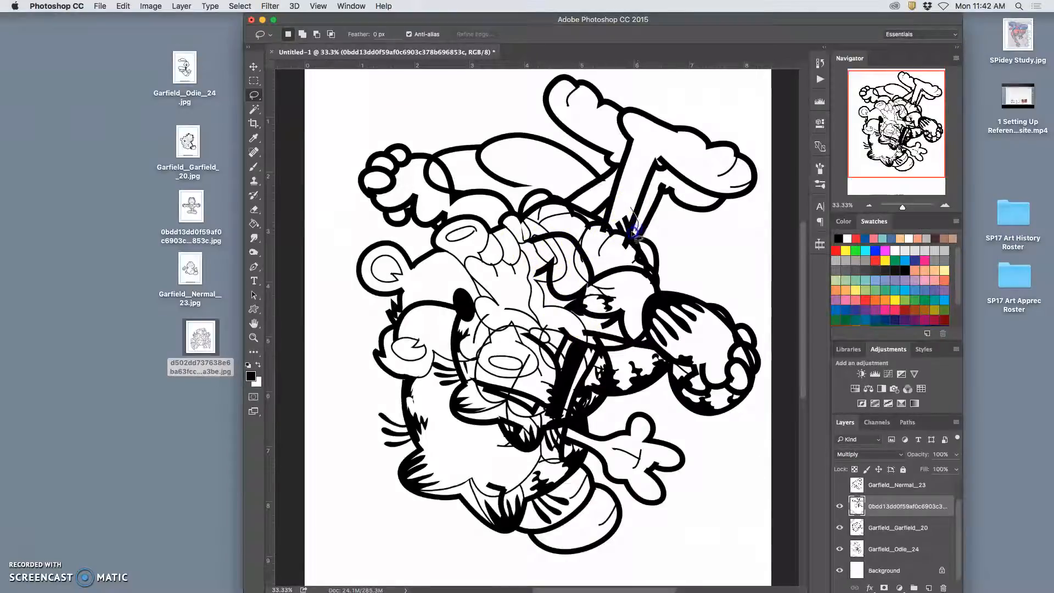
Lasso the hair tuft overlapping the base of the upper leg, delete it from the Garfield__Odie__24 layer, and deselect.
left_click_drag(615, 222, 613, 225)
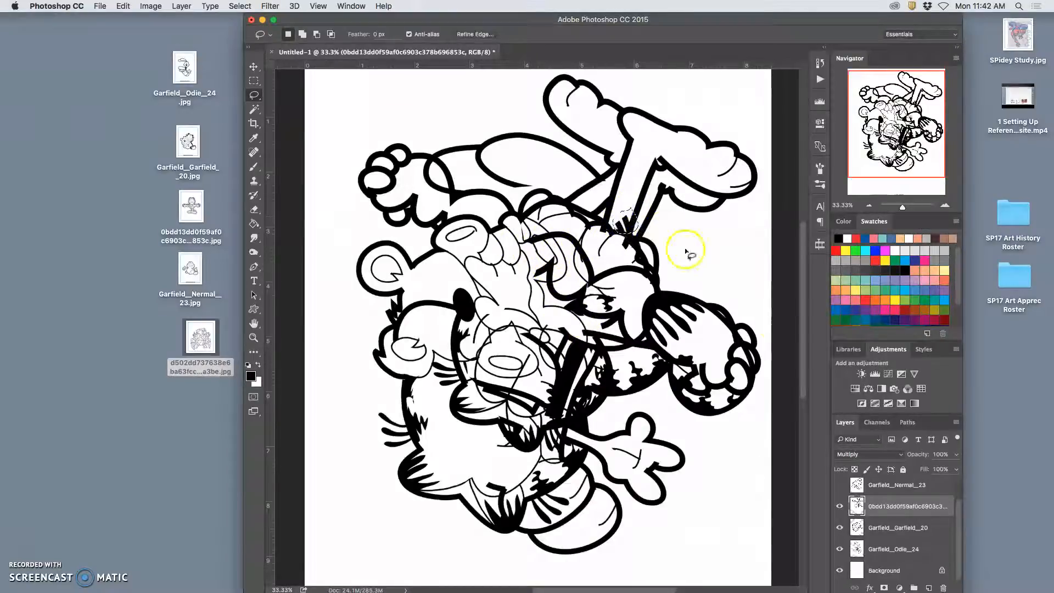
left_click(875, 550)
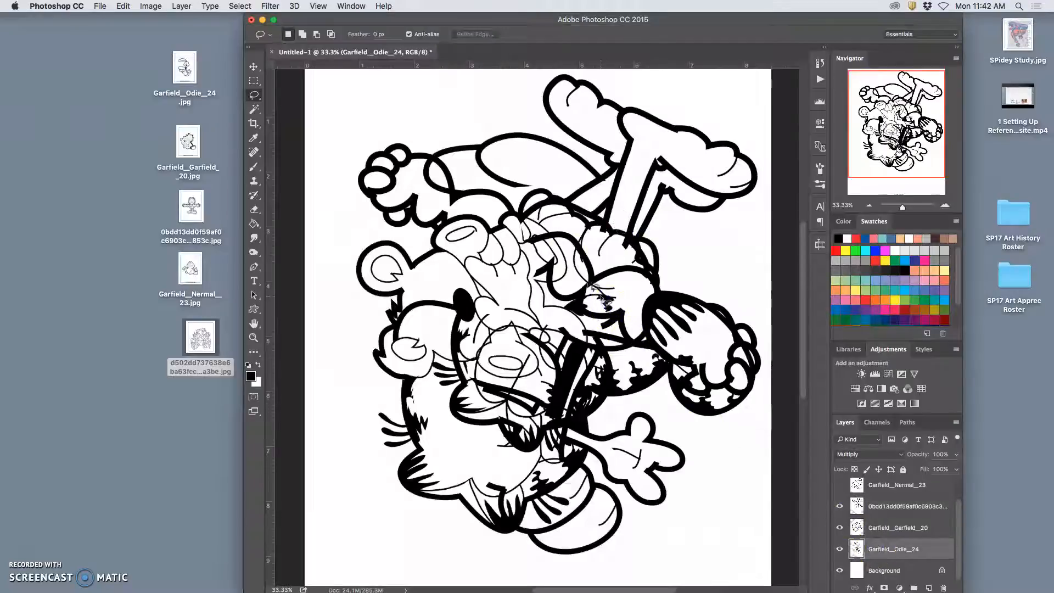
left_click(604, 179)
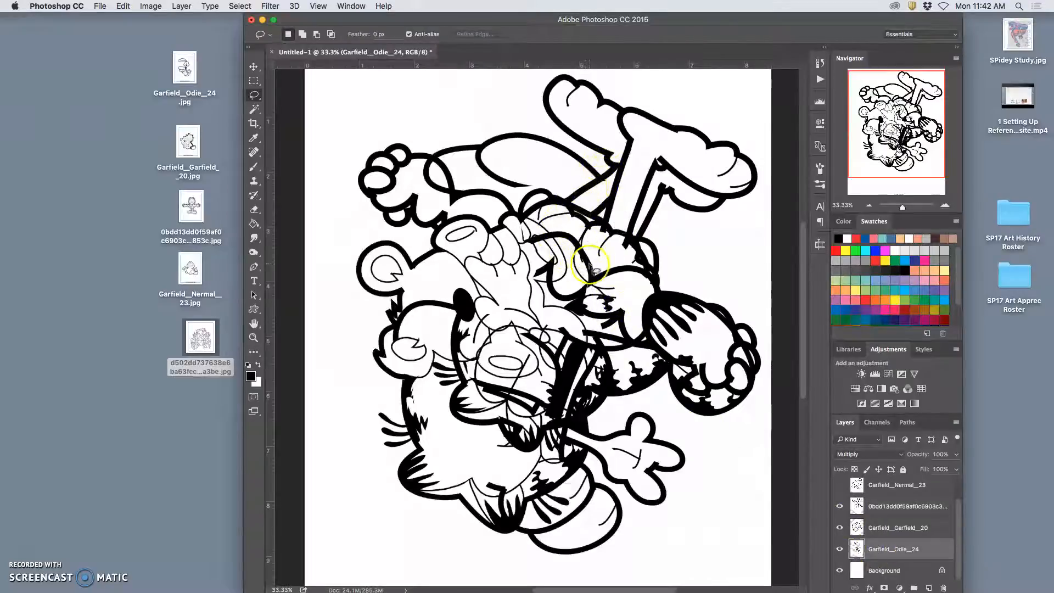
Lasso the crowded face area around the central oval and collar, and try deleting its contents on the Garfield__Odie__24 and Garfield__Garfield__20 layers.
scroll(589, 265, "down", 1)
mouse_move(579, 336)
left_mouse_down()
mouse_move(532, 345)
mouse_move(488, 383)
mouse_move(483, 431)
mouse_move(501, 467)
left_mouse_up()
left_click_drag(618, 359, 623, 365)
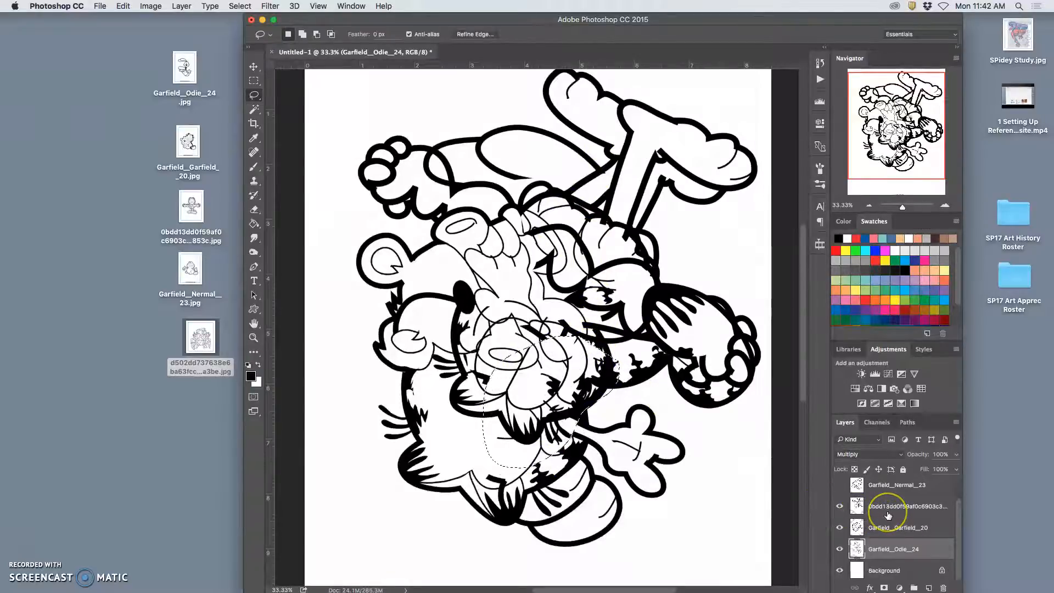
left_click(894, 527)
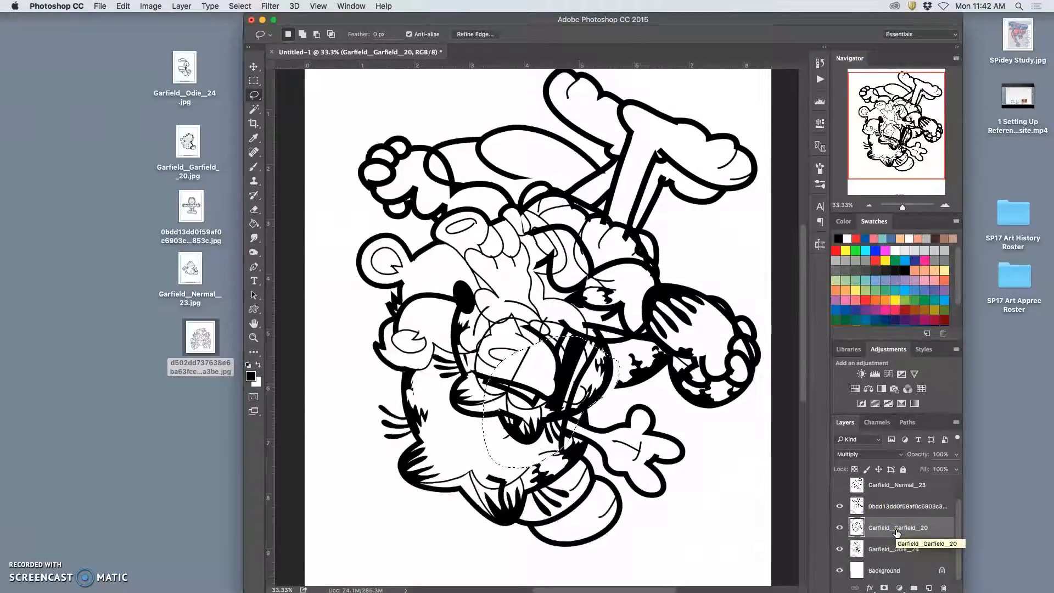
Restore the other layers' lines, delete the lassoed face area's contents from the 0bdd13dd… layer instead, and deselect.
left_click(889, 507)
left_click_drag(889, 510, 583, 417)
key("super+d")
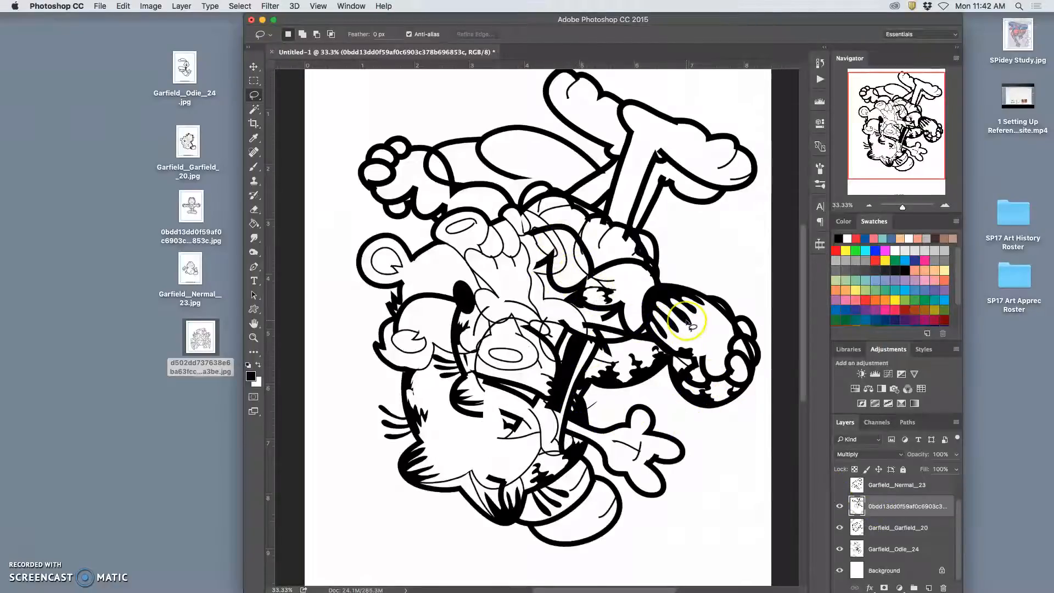
key("super+minus")
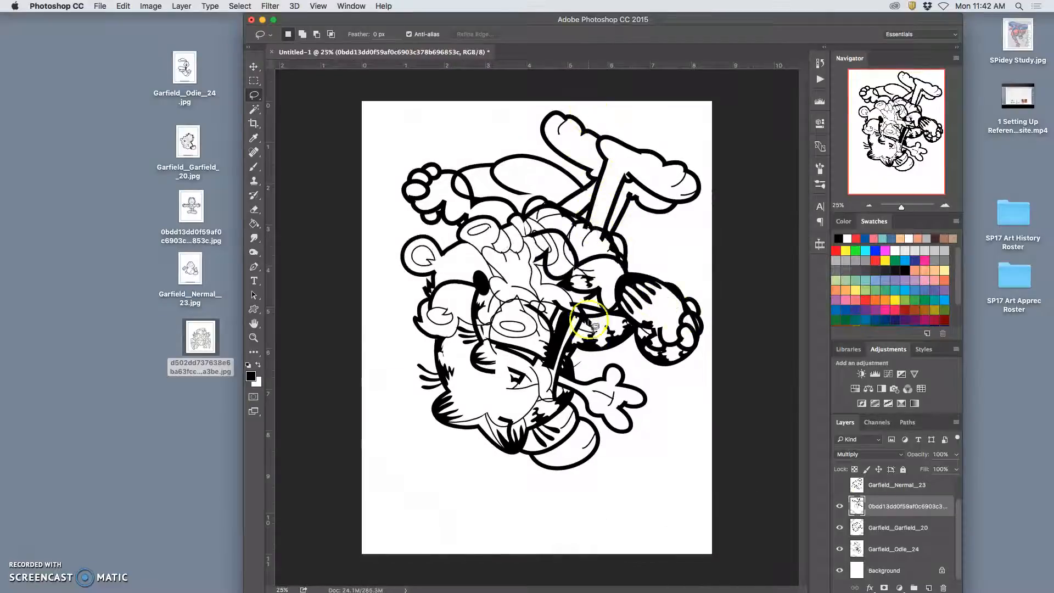
Show the Garfield__Nermal__23 layer, scale it to about 108% width and 106% height, and move it down and left on the canvas.
left_click(840, 484)
left_click(883, 488)
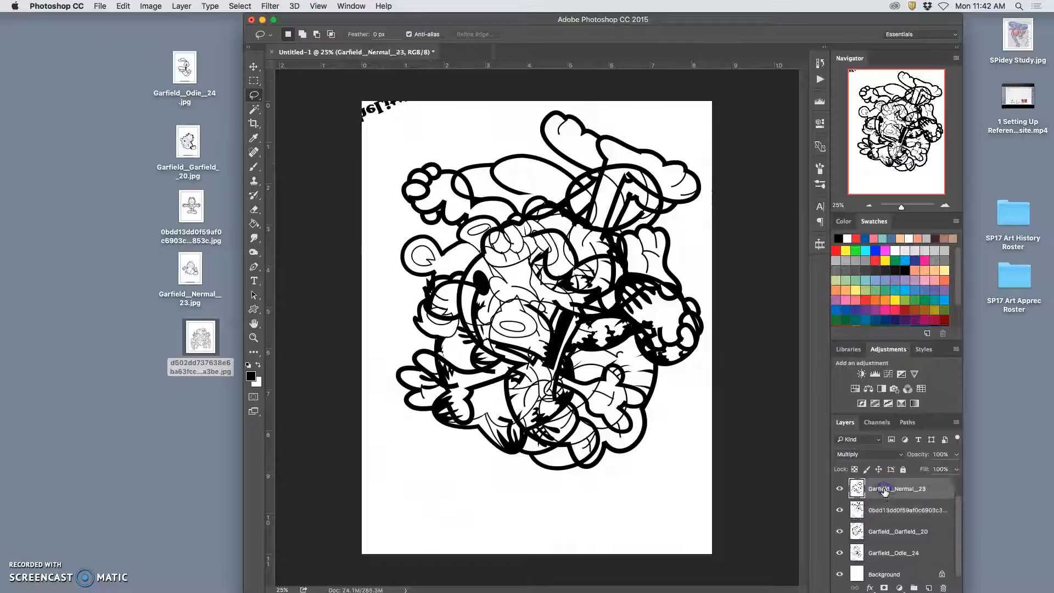
key("super+minus")
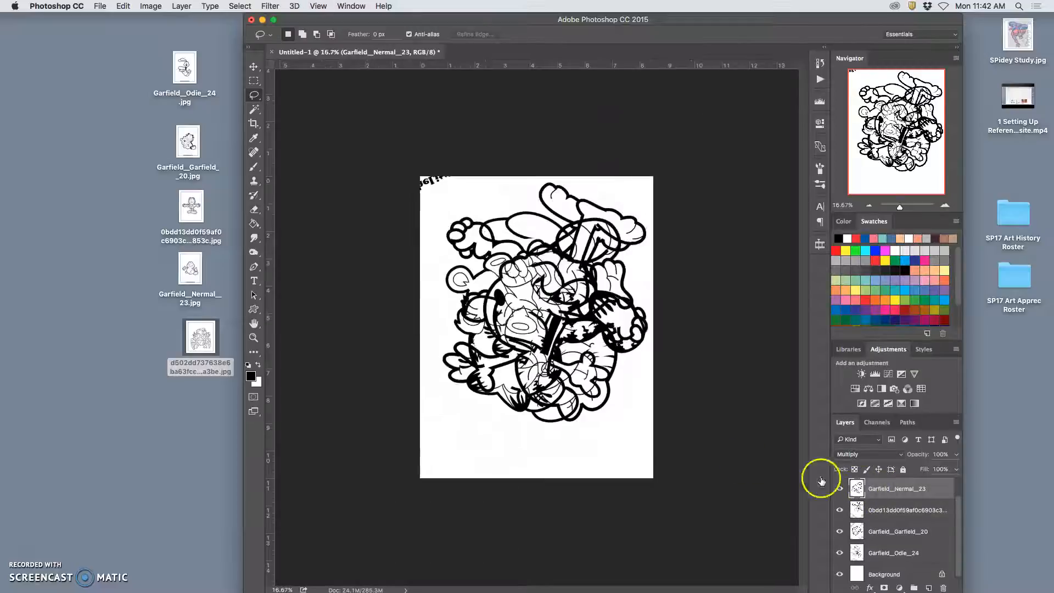
key("super+t")
left_click_drag(754, 568, 784, 590)
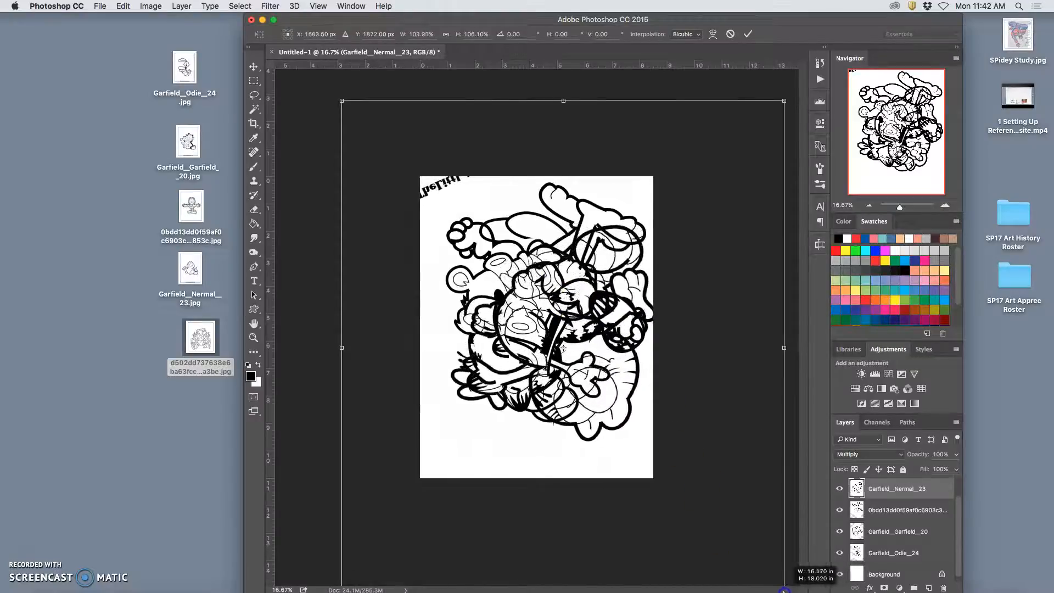
left_click_drag(609, 299, 590, 310)
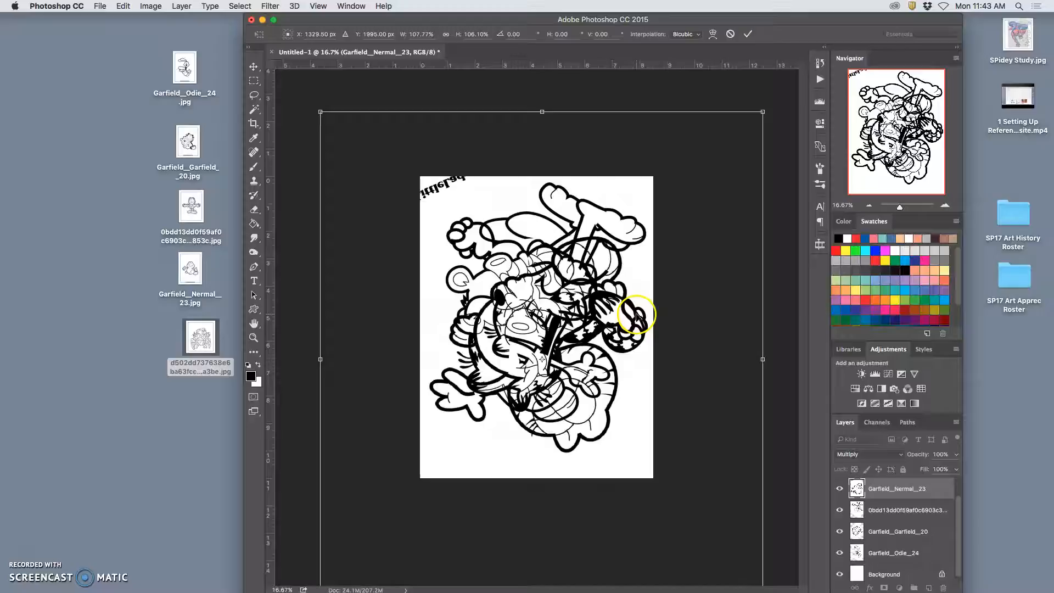
key("Return")
Lasso the leftover title text in the page's upper-left corner, delete it from the Garfield__Nermal__23 layer, and deselect.
key("l")
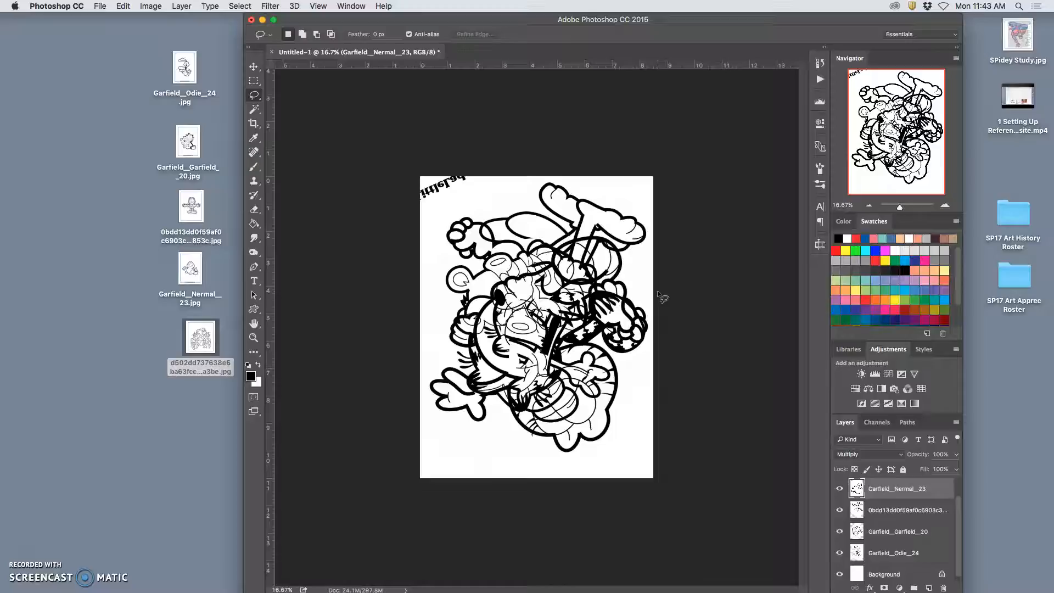
mouse_move(544, 242)
left_mouse_down()
mouse_move(515, 183)
mouse_move(502, 181)
mouse_move(509, 166)
mouse_move(490, 182)
mouse_move(372, 205)
mouse_move(404, 130)
left_mouse_up()
key("Delete")
left_click(632, 303)
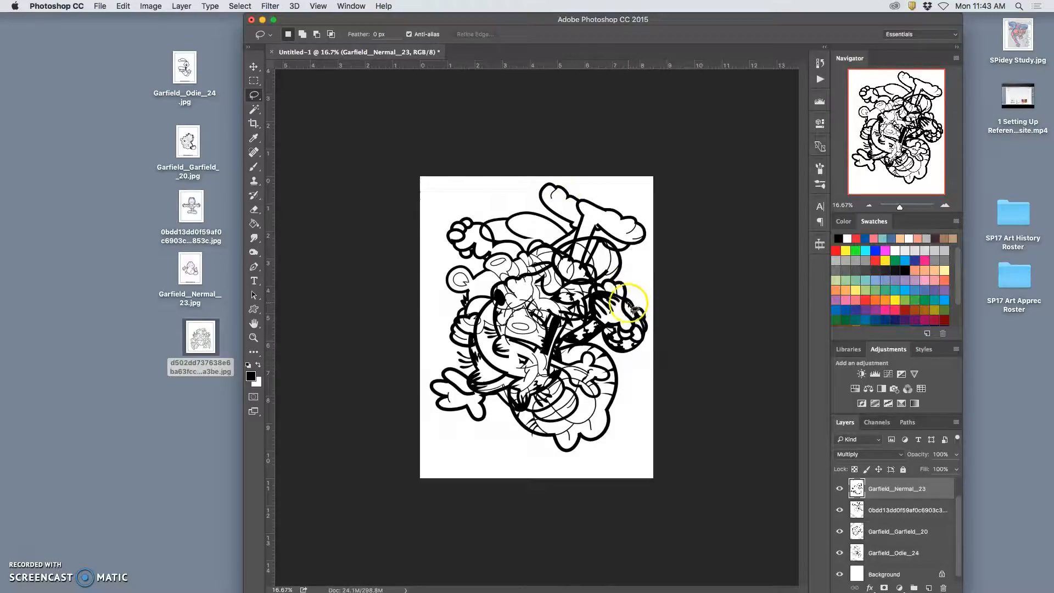
Try lassoing and deleting the lines that overlap the striped paw at the composition's right side on the Garfield__Nermal__23 layer.
mouse_move(616, 300)
left_mouse_down()
mouse_move(564, 297)
mouse_move(539, 341)
mouse_move(602, 332)
mouse_move(613, 310)
left_mouse_up()
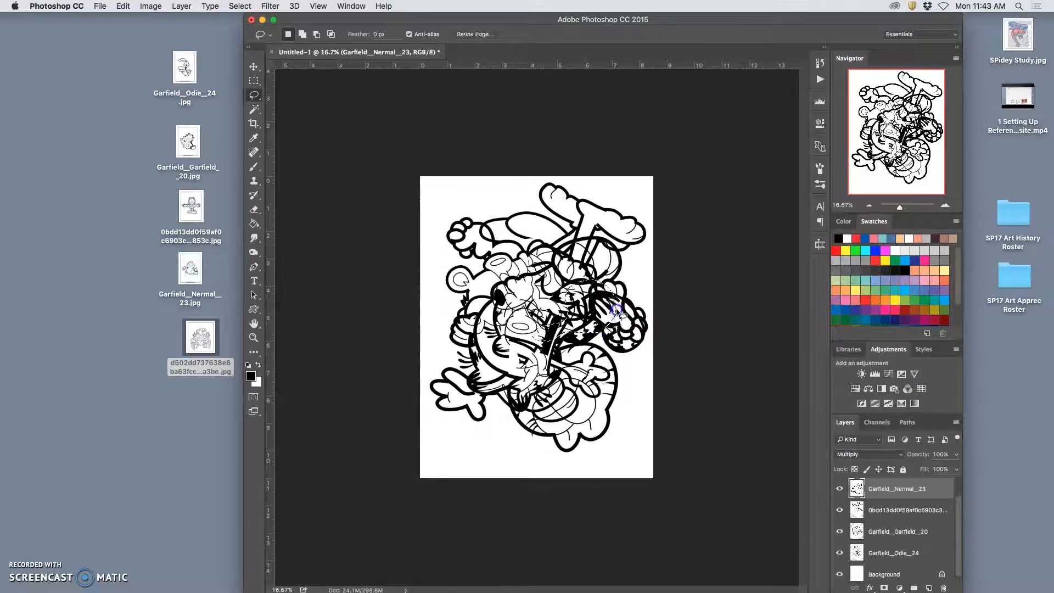
left_click(784, 419)
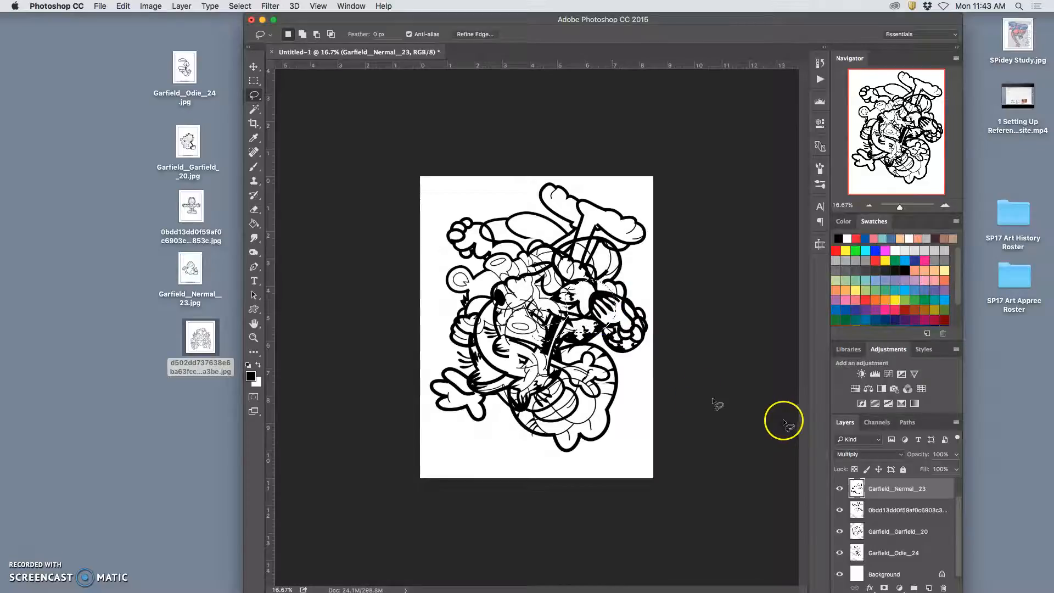
key("super+alt+z")
key("super+alt+z")
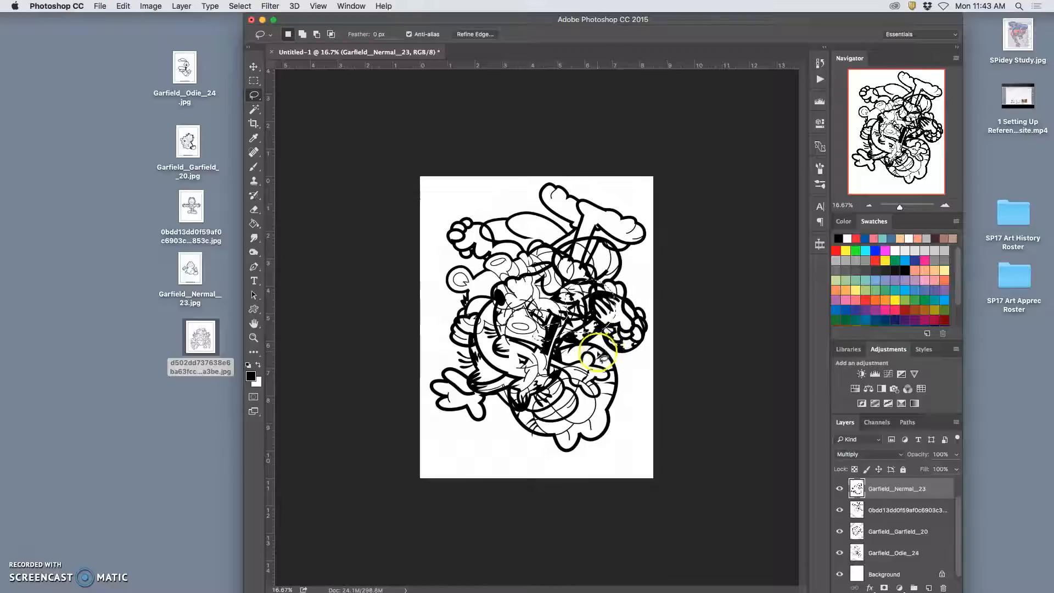
Lasso the overlapping line inside the striped paw again, delete it from the Garfield__Nermal__23 layer, and deselect.
left_click(616, 302)
left_click_drag(611, 320, 621, 310)
left_click(619, 331)
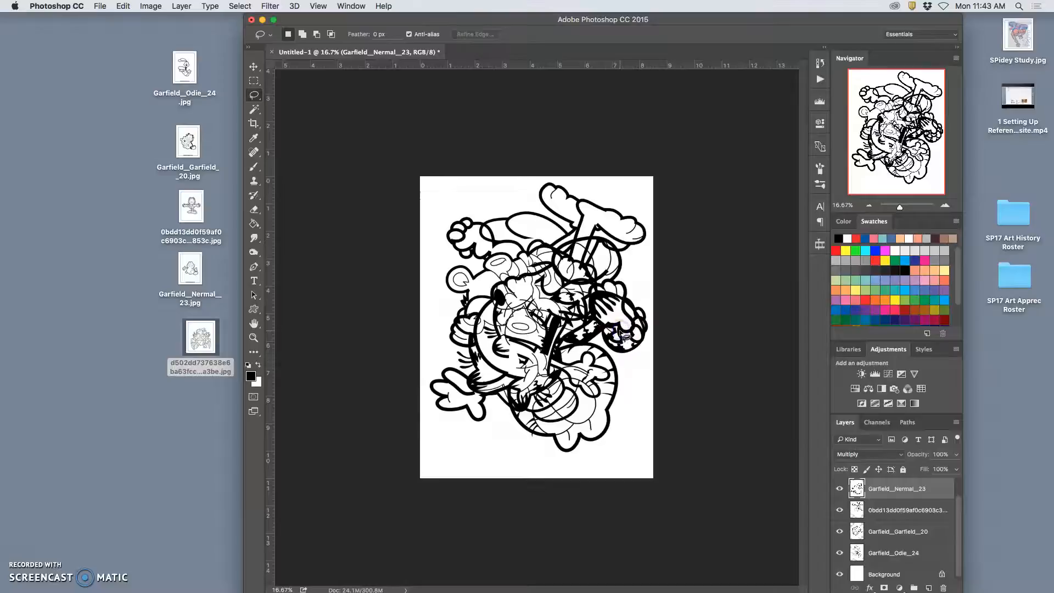
Lasso the dark patch inside the fingertip of the left-hand fist, delete it from the Garfield__Garfield__20 layer, and deselect.
key("super+equal")
key("super+equal")
key("super+equal")
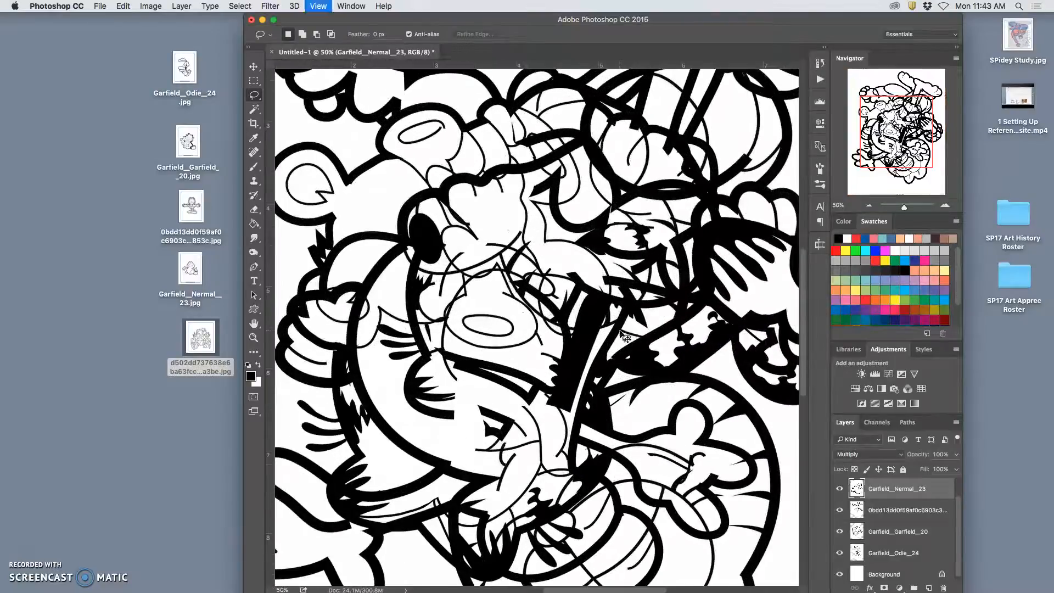
key("super+equal")
scroll(522, 288, "left", 5)
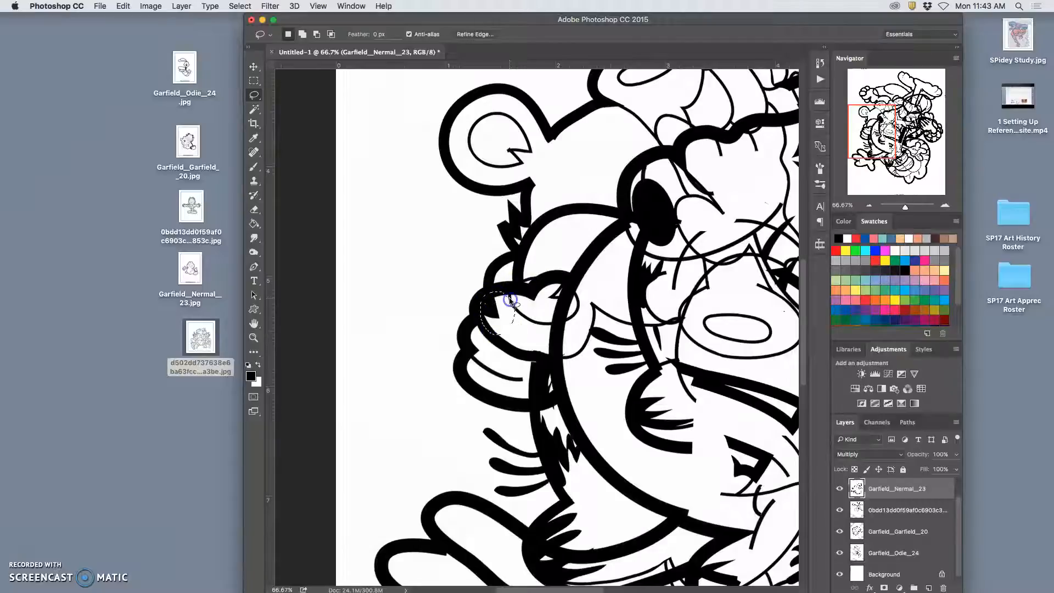
left_click(560, 314)
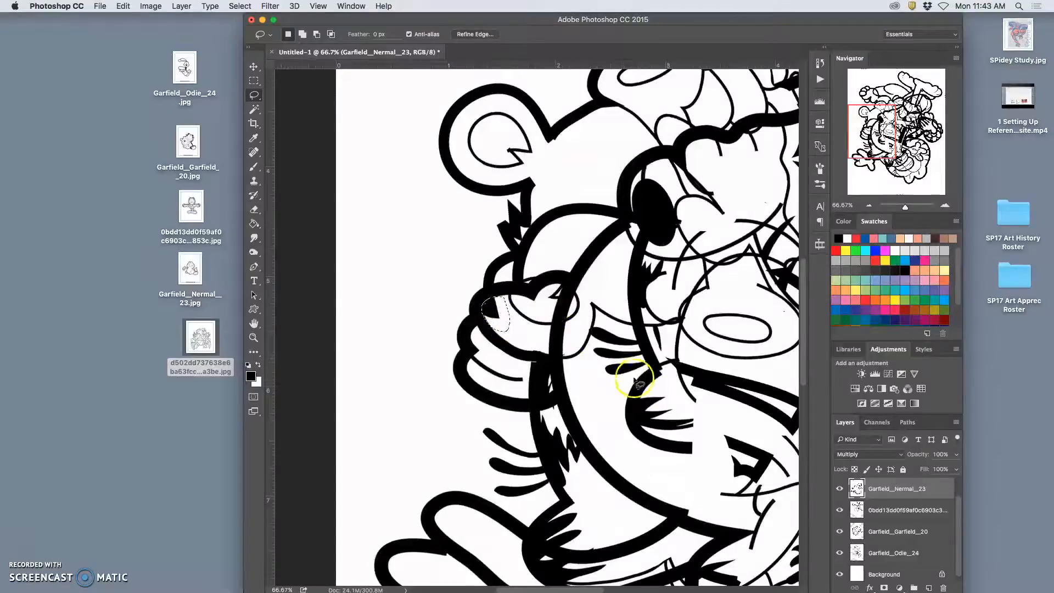
left_click(880, 515)
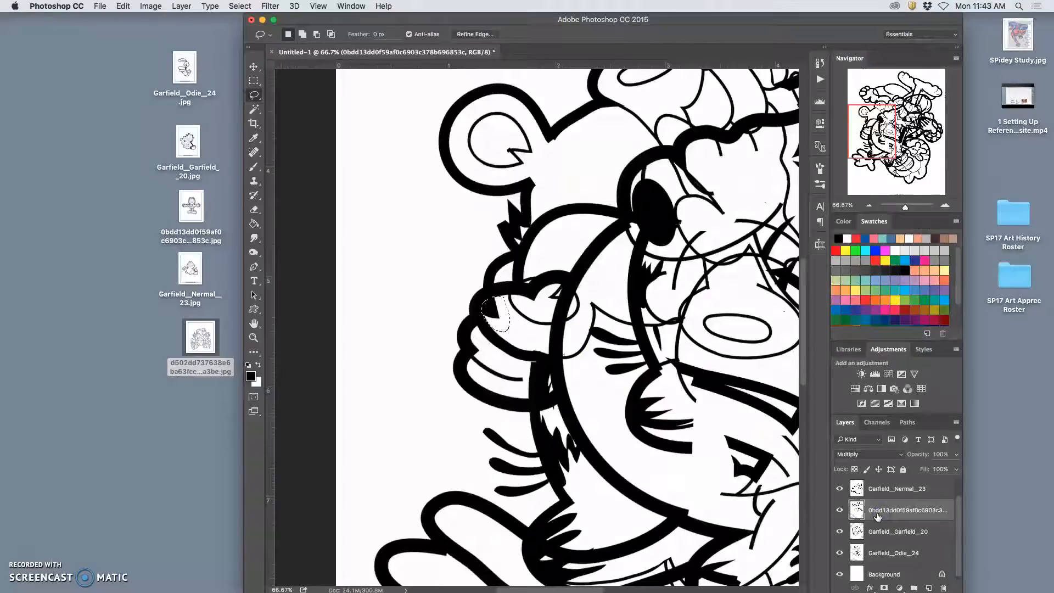
left_click(879, 532)
left_click(590, 381)
Lasso the dark patch at the top of the fist beside the curved body outline, delete it from the Garfield__Garfield__20 layer, and deselect.
scroll(588, 382, "right", 5)
scroll(588, 382, "left", 5)
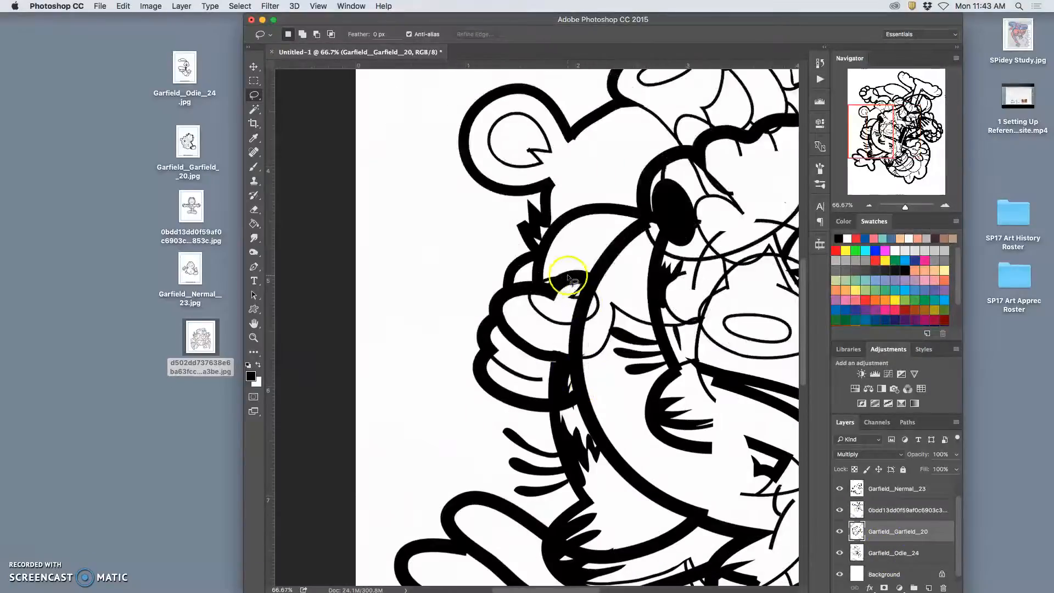
left_click_drag(559, 272, 562, 277)
left_click(839, 510)
left_click(839, 509)
left_click(839, 531)
left_click(839, 531)
left_click(882, 526)
key("Delete")
left_click(609, 307)
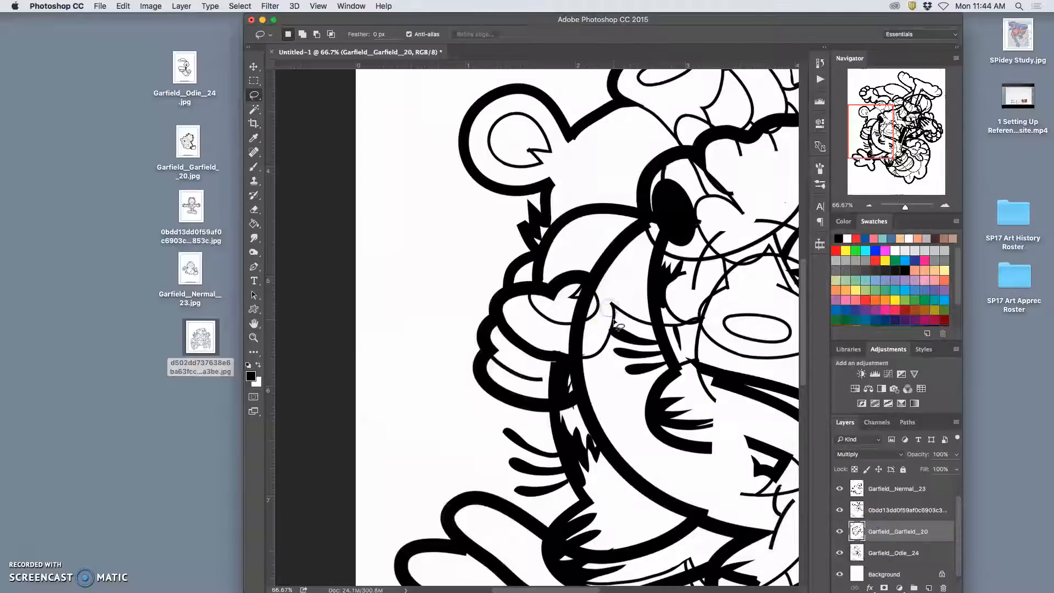
Try lassoing and deleting the lines between the lower-left hand and the dark hair tuft on the Garfield__Garfield__20 layer, checking its visibility.
scroll(569, 360, "down", 2)
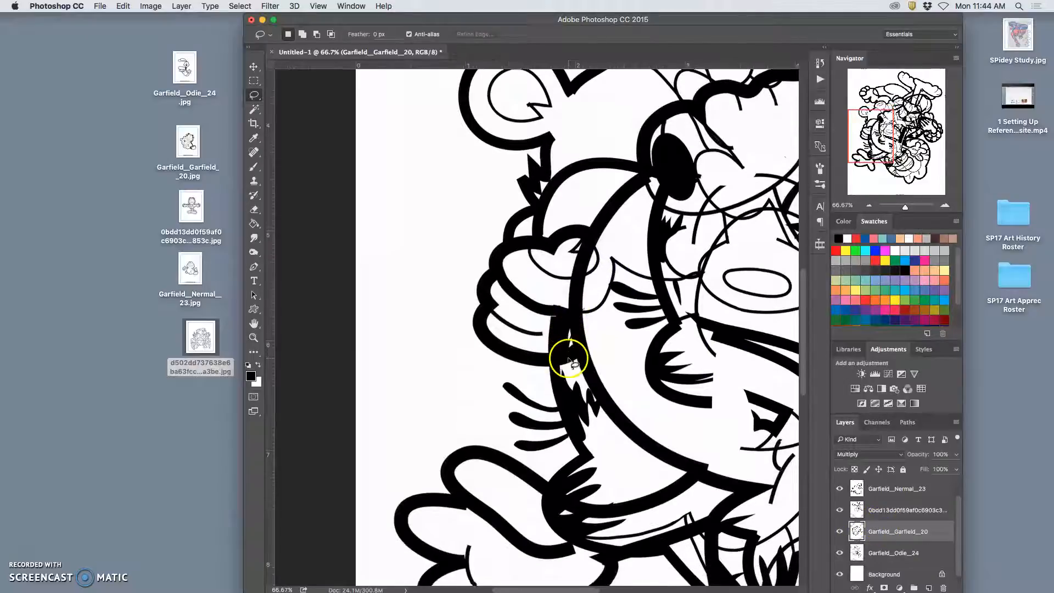
scroll(569, 359, "down", 8)
scroll(589, 360, "right", 4)
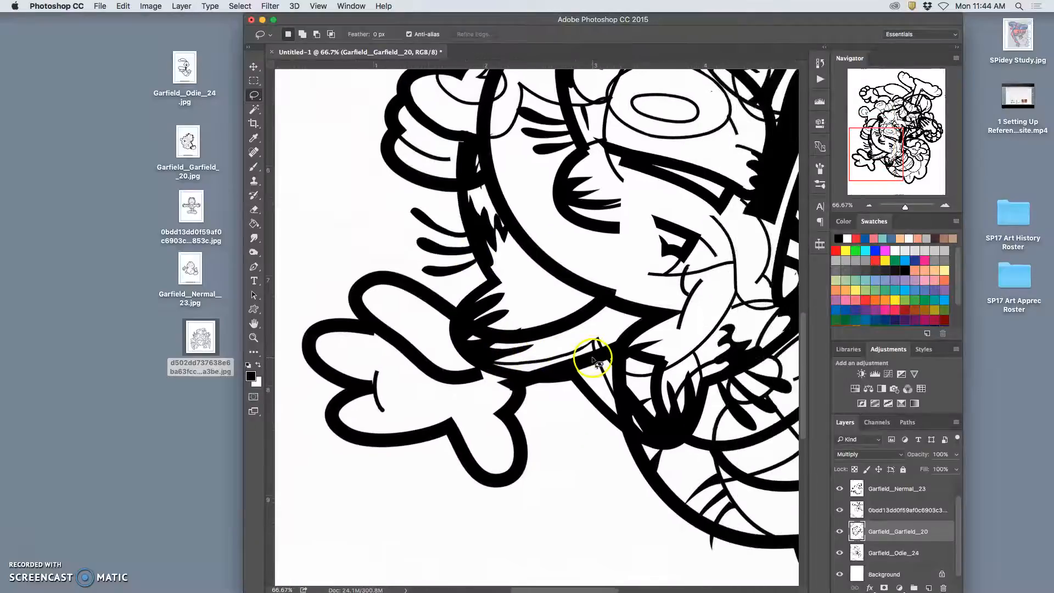
scroll(592, 359, "right", 1)
left_click_drag(526, 342, 476, 361)
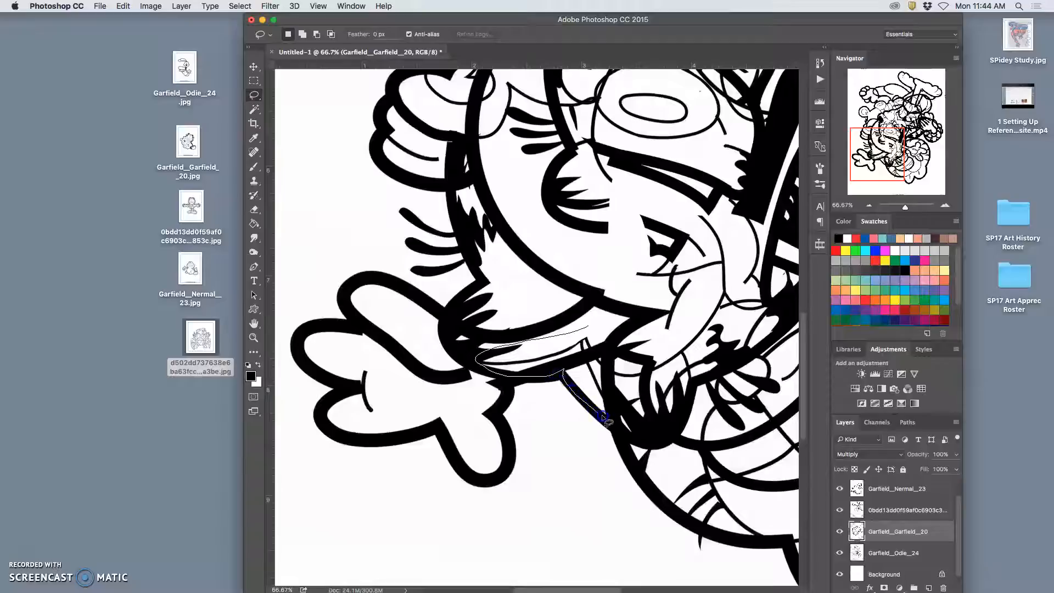
left_click_drag(600, 329, 604, 332)
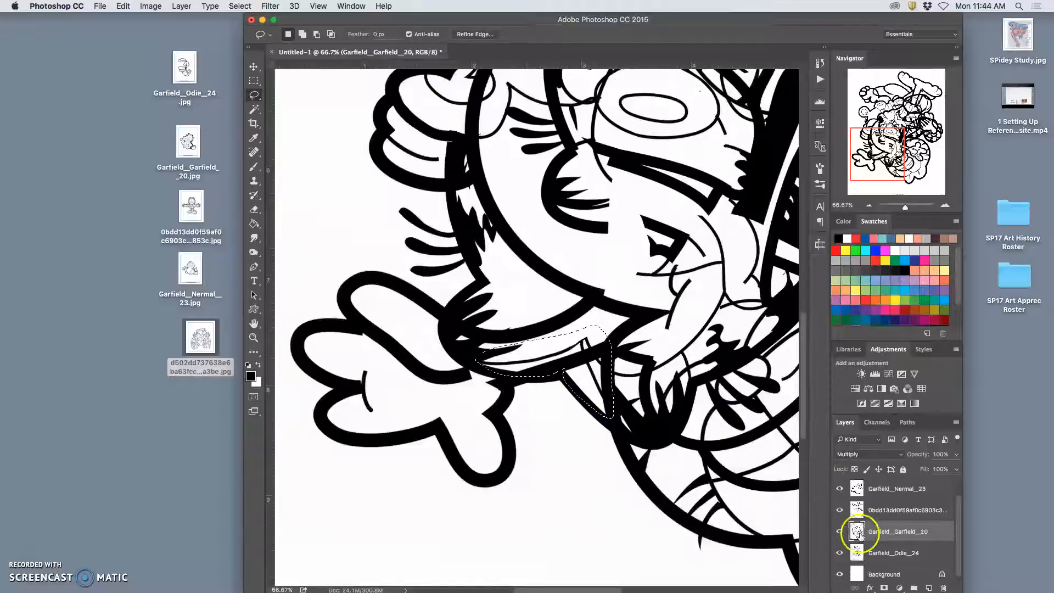
left_click(840, 531)
left_click(840, 532)
left_click(840, 532)
left_click(840, 532)
left_click(840, 532)
left_click(840, 531)
left_click(881, 531)
left_click(722, 421)
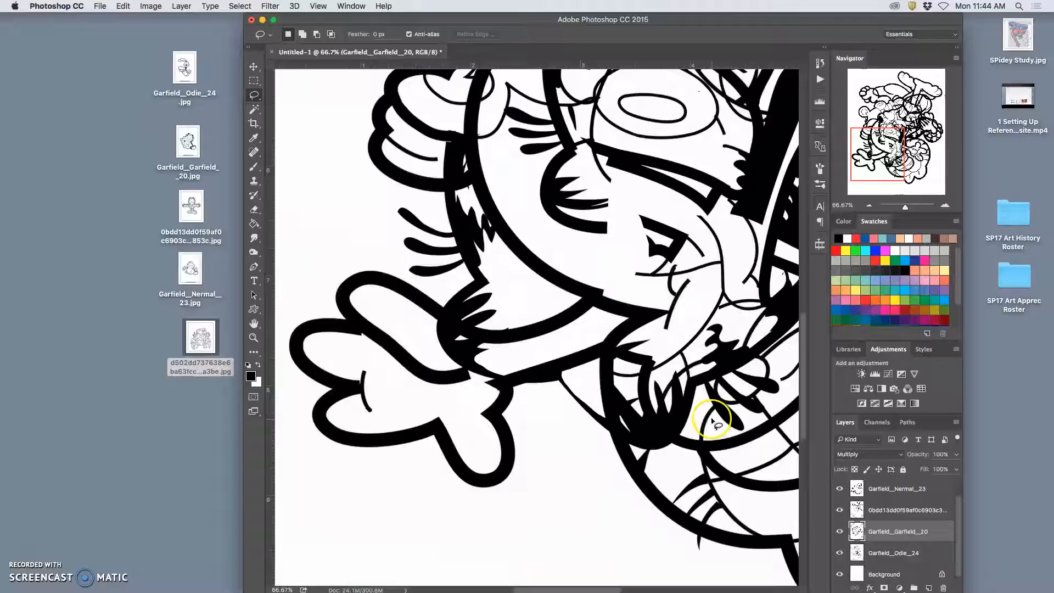
Undo the deletion beside the lower-left hand and clear the selection.
scroll(712, 421, "right", 5)
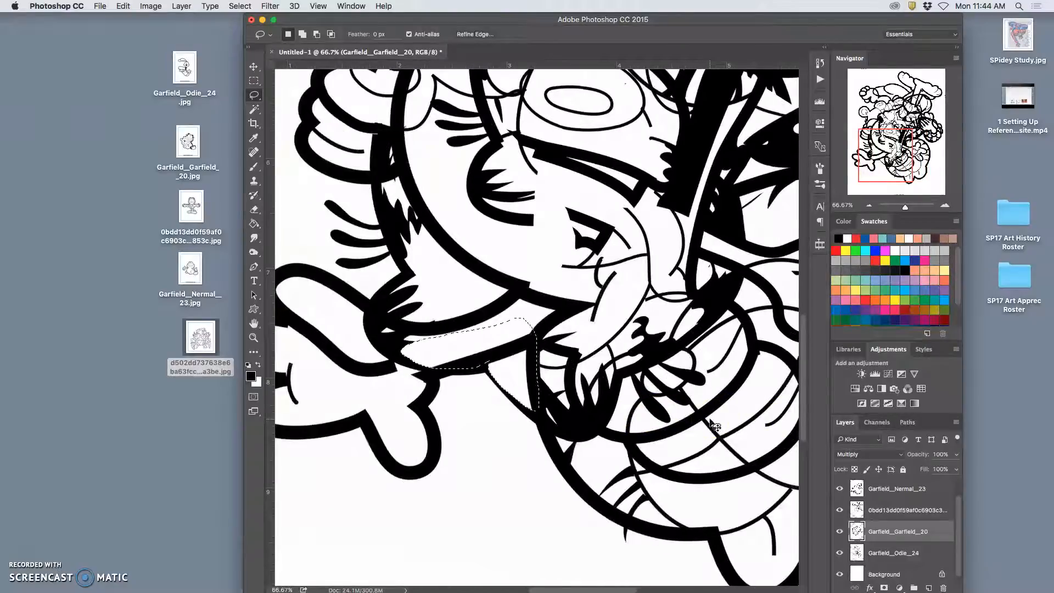
left_click(820, 63)
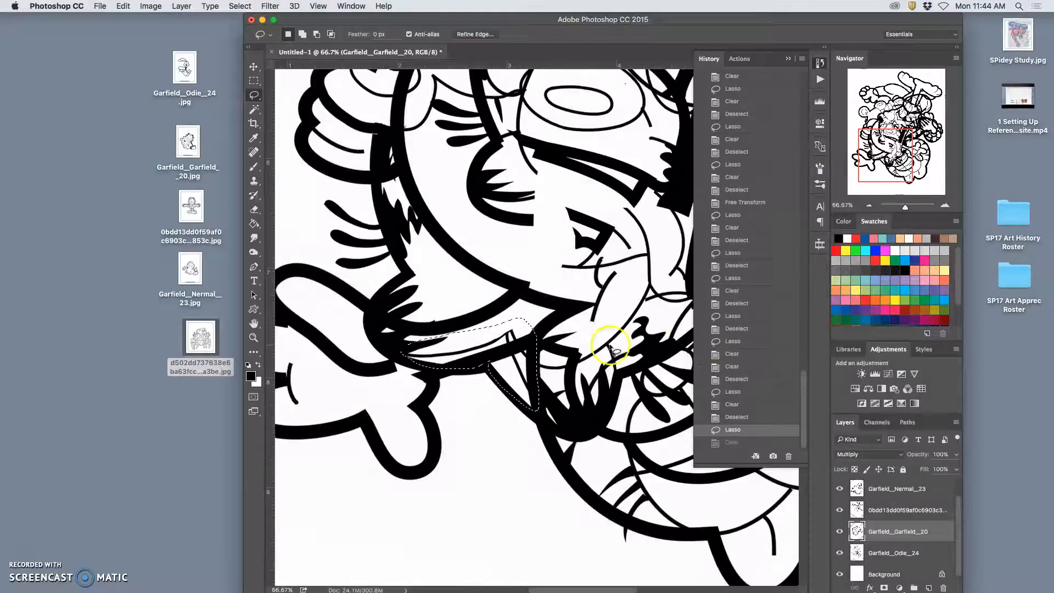
left_click(516, 348)
Lasso a tighter area around the thin lines beside the lower-left arm, delete them from the Garfield__Garfield__20 layer, and deselect.
left_click_drag(492, 333, 437, 349)
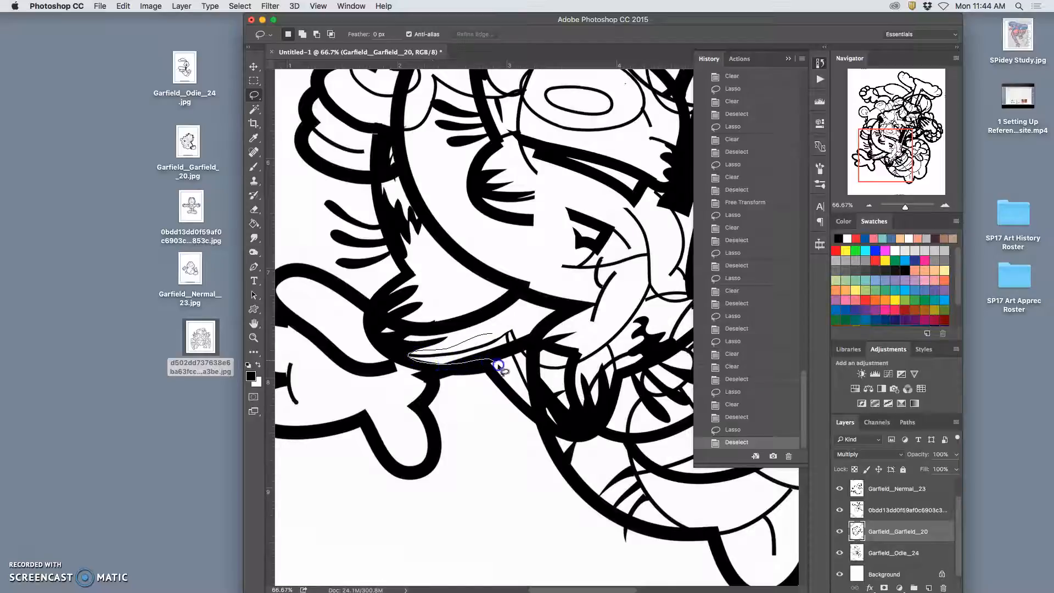
left_click_drag(511, 324, 497, 325)
key("Delete")
key("super+d")
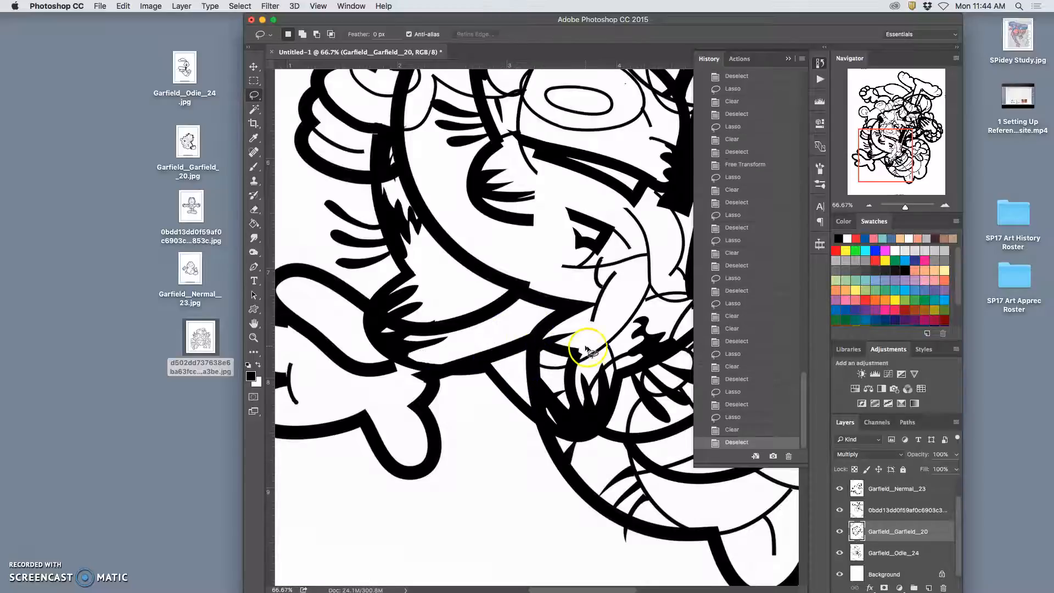
Lasso the open hand's palm and lower finger, and delete the overlapping lines from the Garfield__Garfield__20, 0bdd13dd…, and Garfield__Nermal__23 layers.
scroll(586, 350, "right", 5)
scroll(579, 349, "down", 3)
scroll(579, 348, "right", 2)
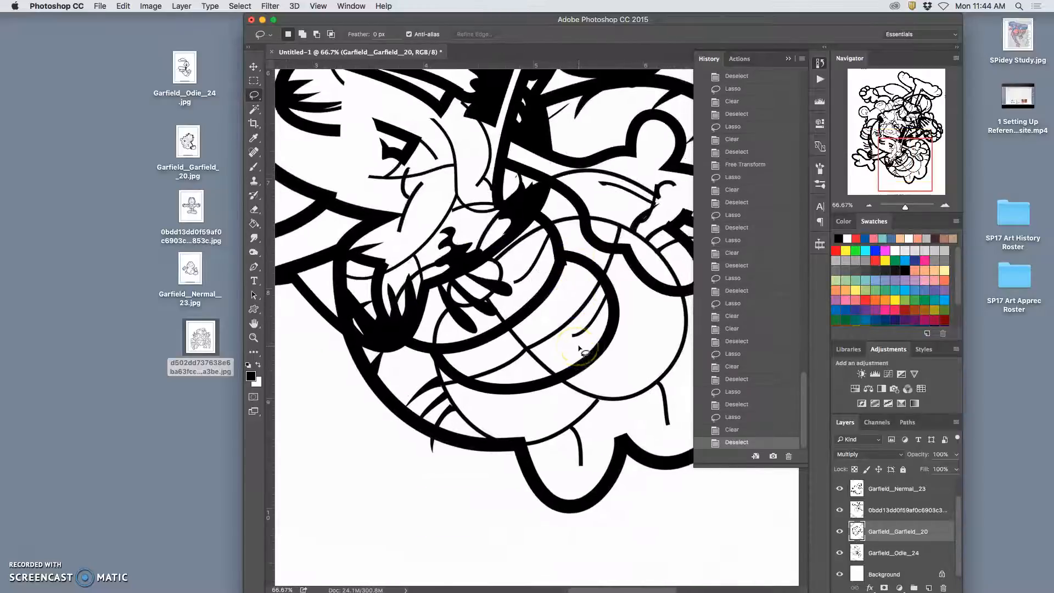
scroll(579, 348, "up", 5)
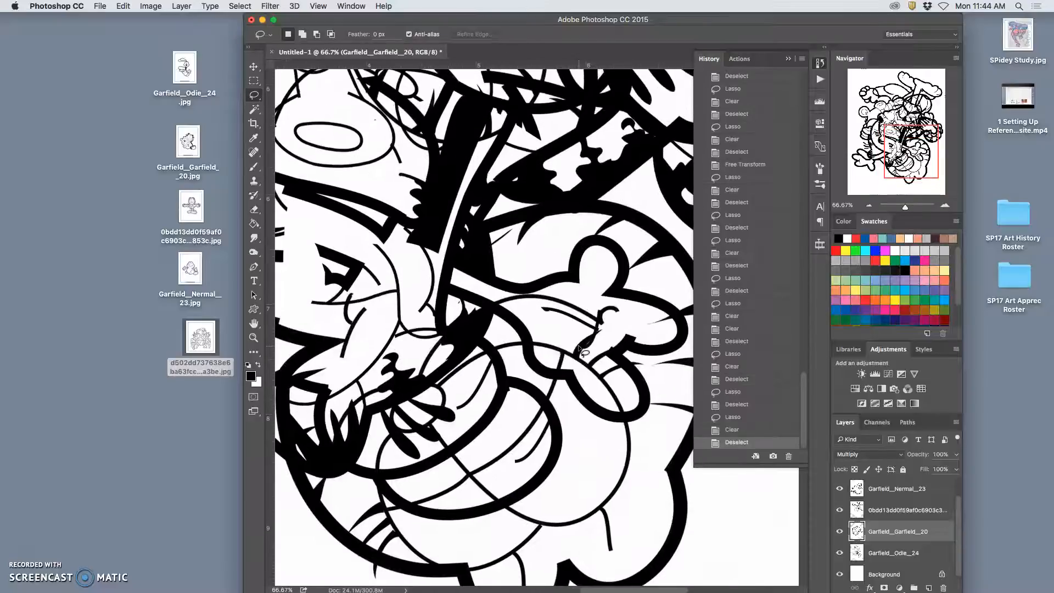
left_click_drag(620, 300, 558, 285)
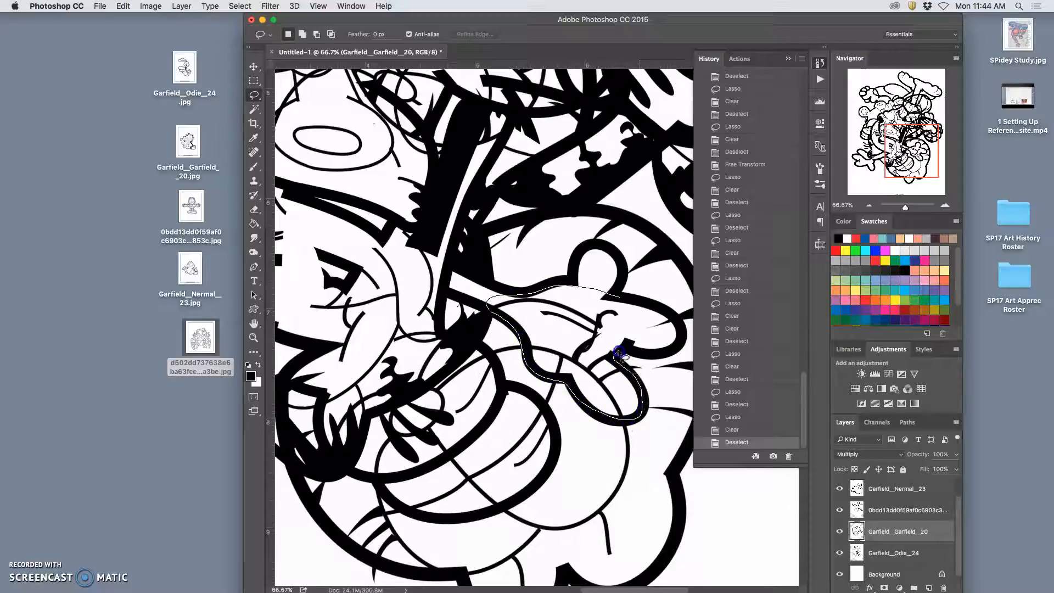
left_click_drag(625, 305, 626, 306)
key("Delete")
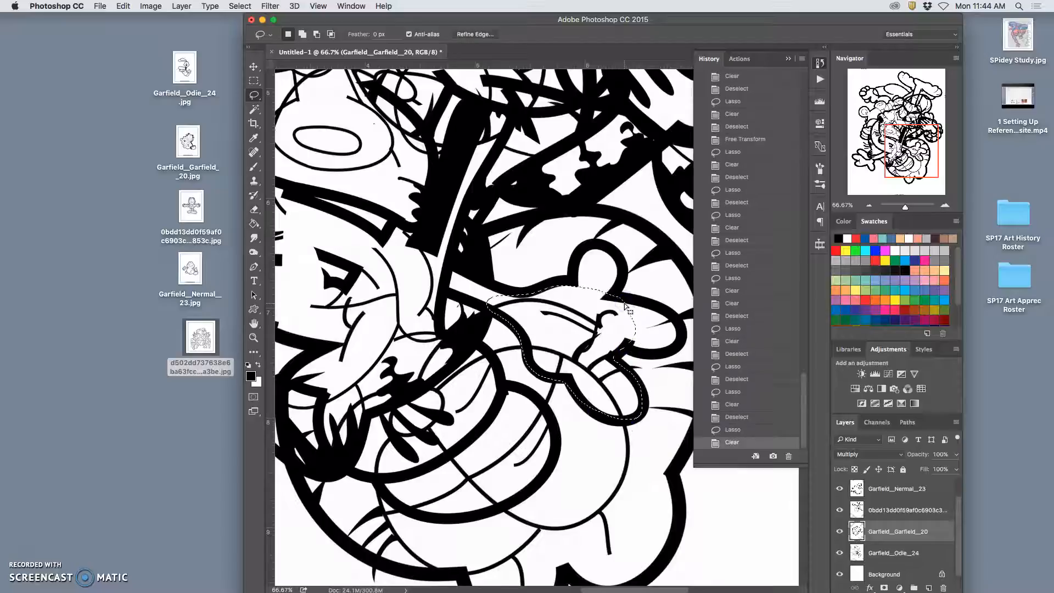
left_click(876, 513)
key("Delete")
left_click(874, 489)
key("Delete")
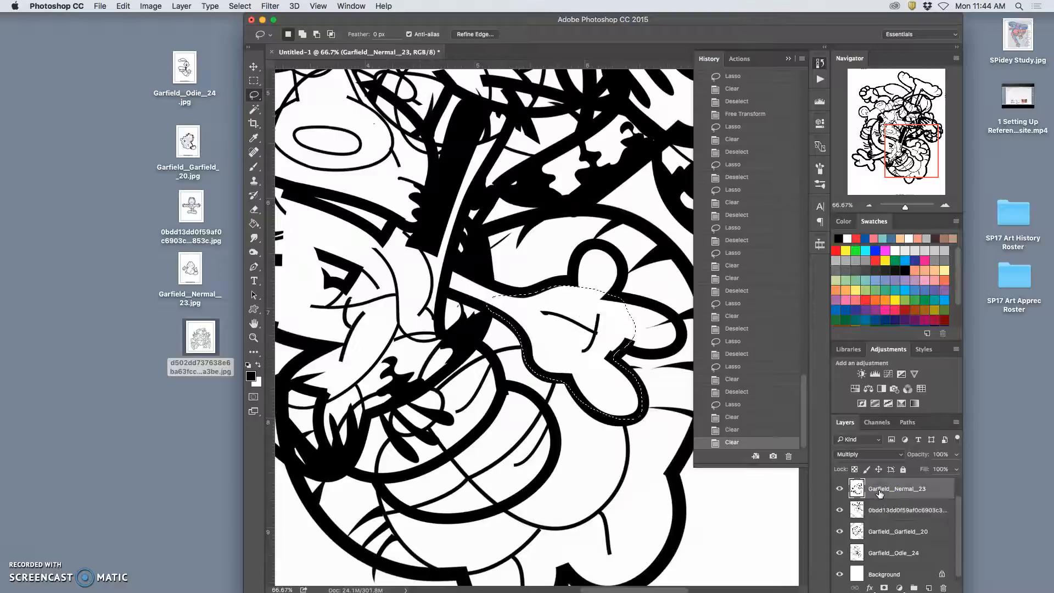
Try deleting the lassoed palm area's contents on the Garfield__Odie__24 layer.
key("super+d")
key("super+z")
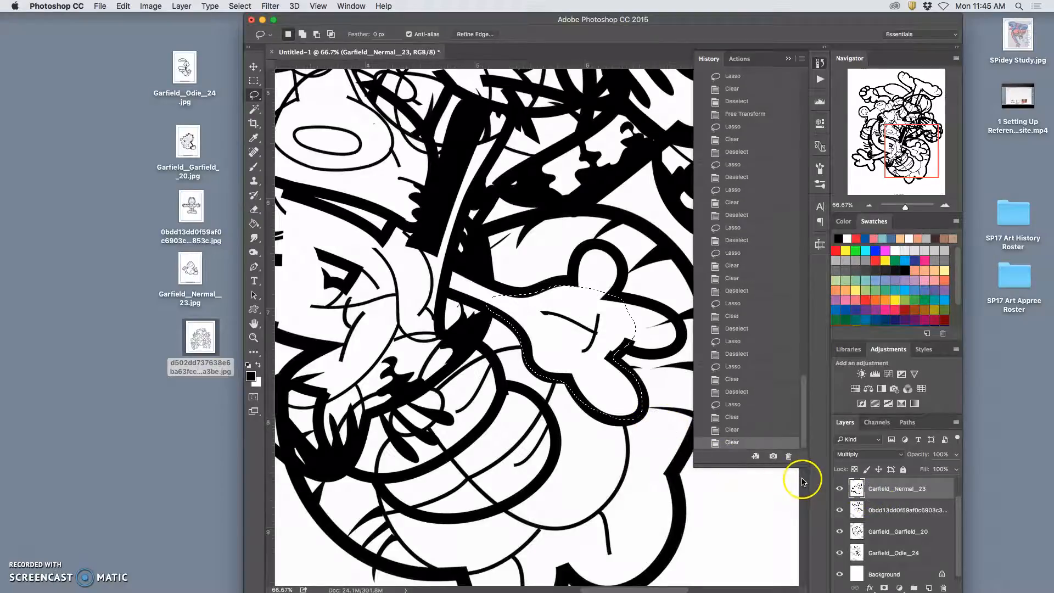
left_click(879, 557)
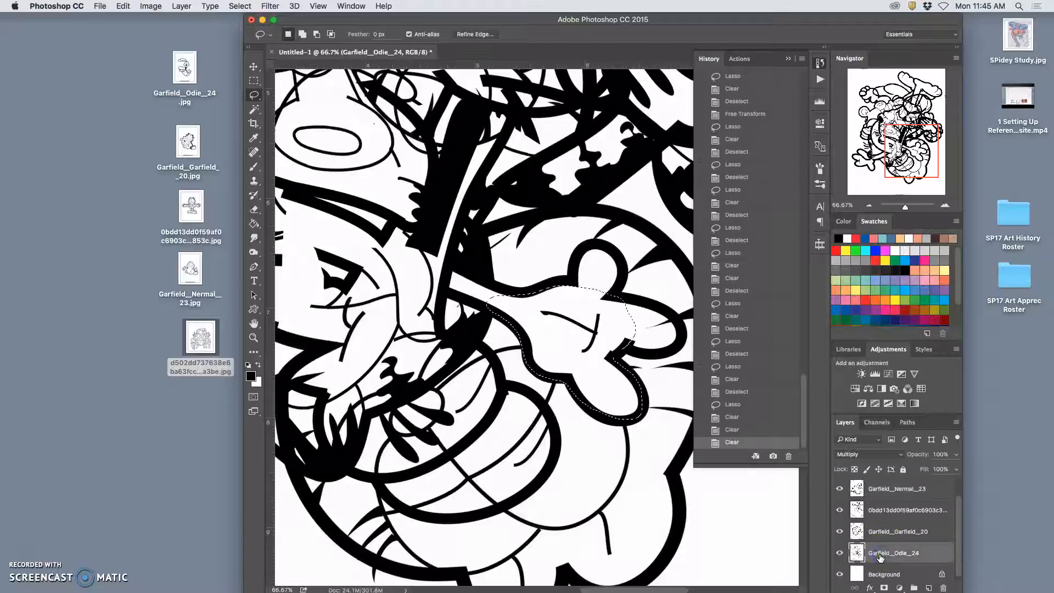
key("Delete")
key("super+z")
left_click(729, 471)
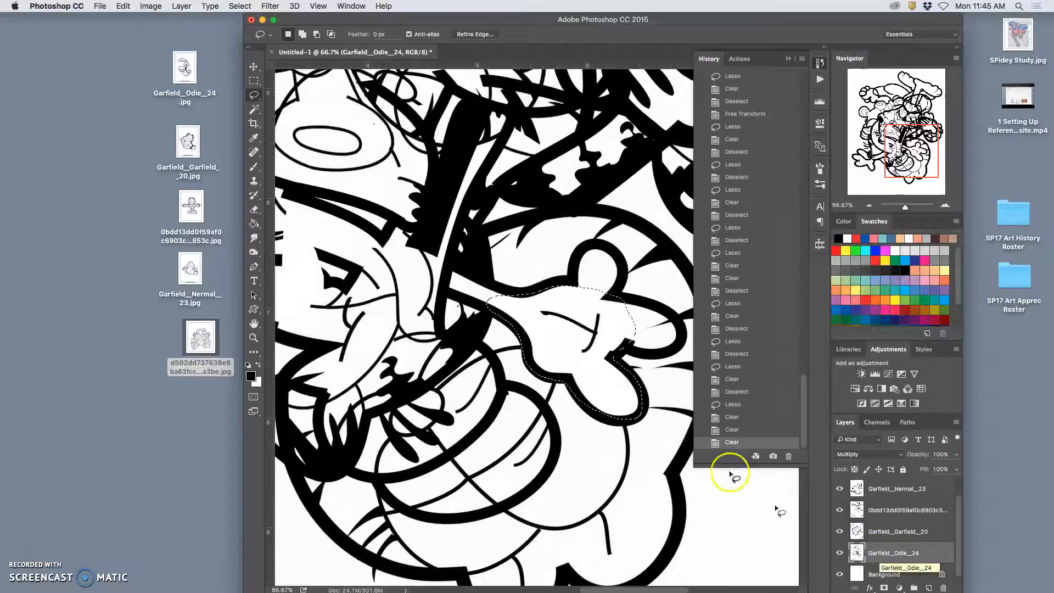
Lasso the open hand's outermost finger and delete the overlapping lines from the Garfield__Garfield__20, 0bdd13dd…, and Garfield__Nermal__23 layers.
left_click(661, 313)
left_click_drag(671, 334, 677, 322)
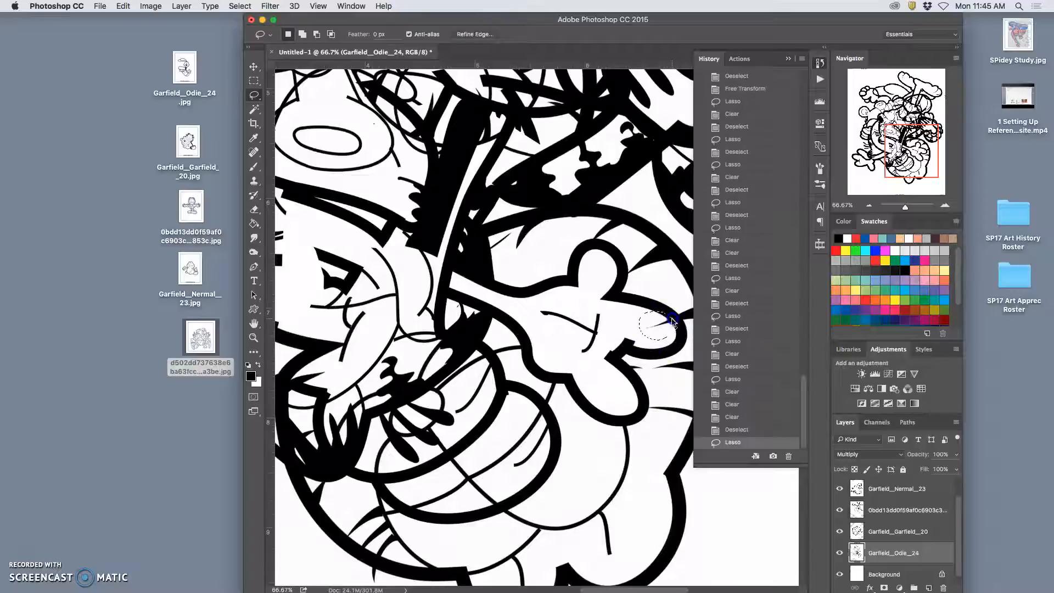
left_click(878, 532)
key("Delete")
left_click(876, 509)
key("Delete")
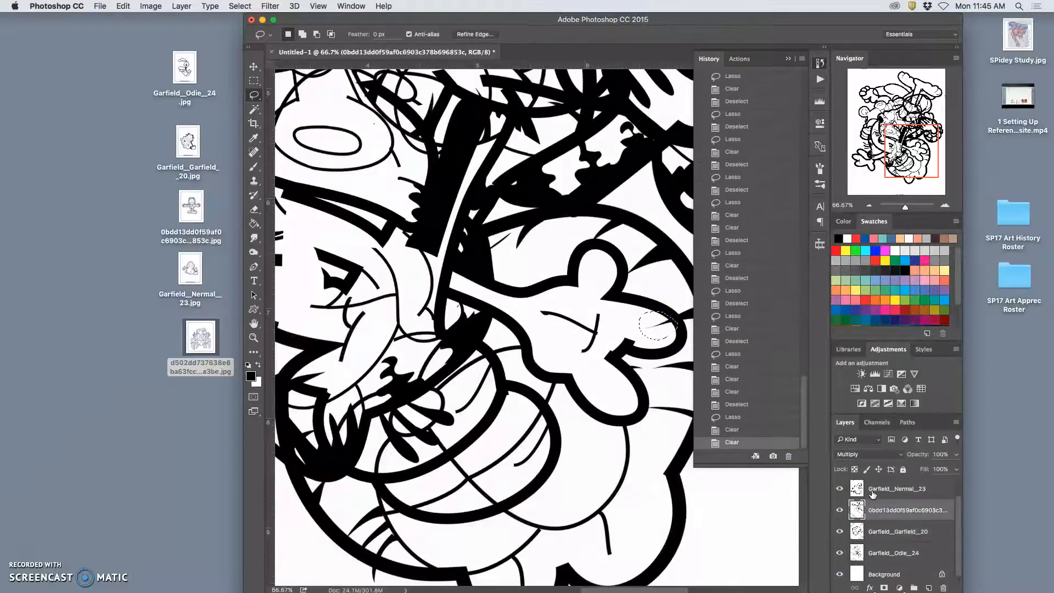
left_click(872, 494)
key("Delete")
Lasso the curved band below the open hand and delete overlapping lines from the Garfield__Nermal__23, 0bdd13dd…, and Garfield__Garfield__20 layers.
left_click_drag(608, 405, 598, 392)
scroll(597, 392, "right", 3)
scroll(597, 393, "left", 6)
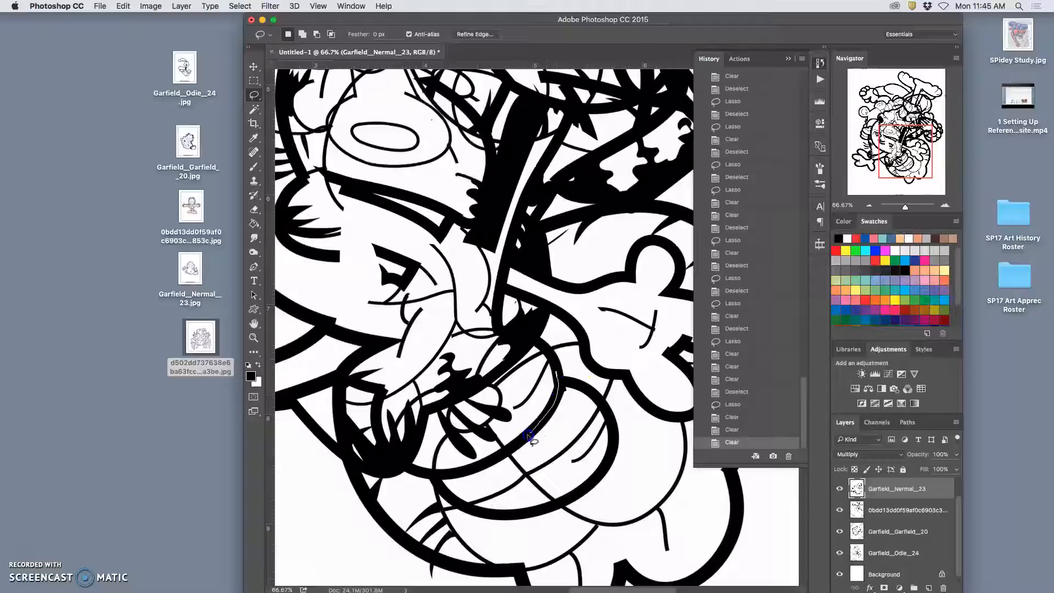
left_click_drag(445, 479, 438, 486)
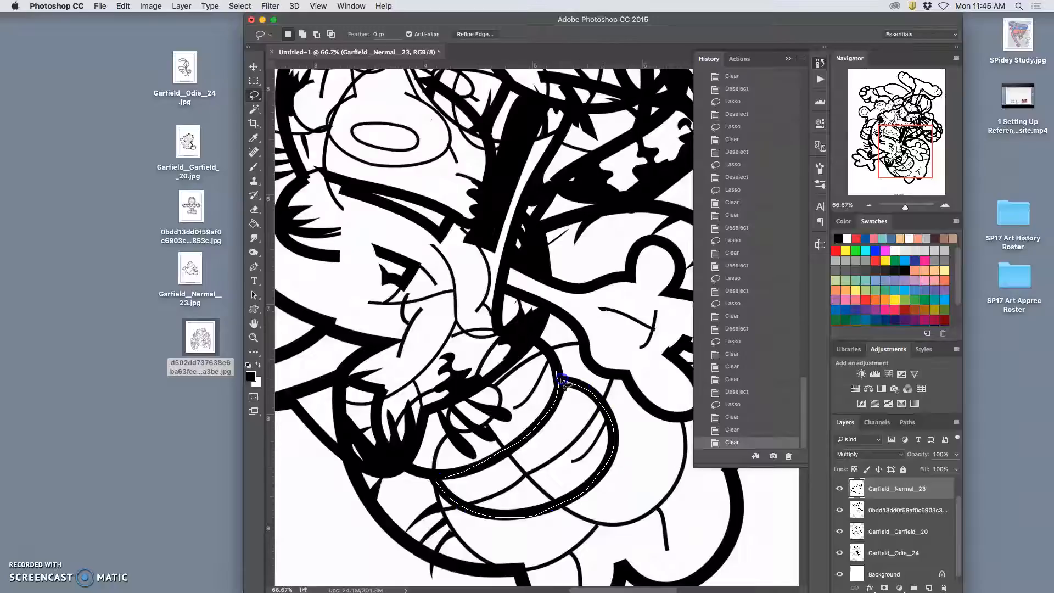
left_click_drag(562, 381, 560, 379)
key("Delete")
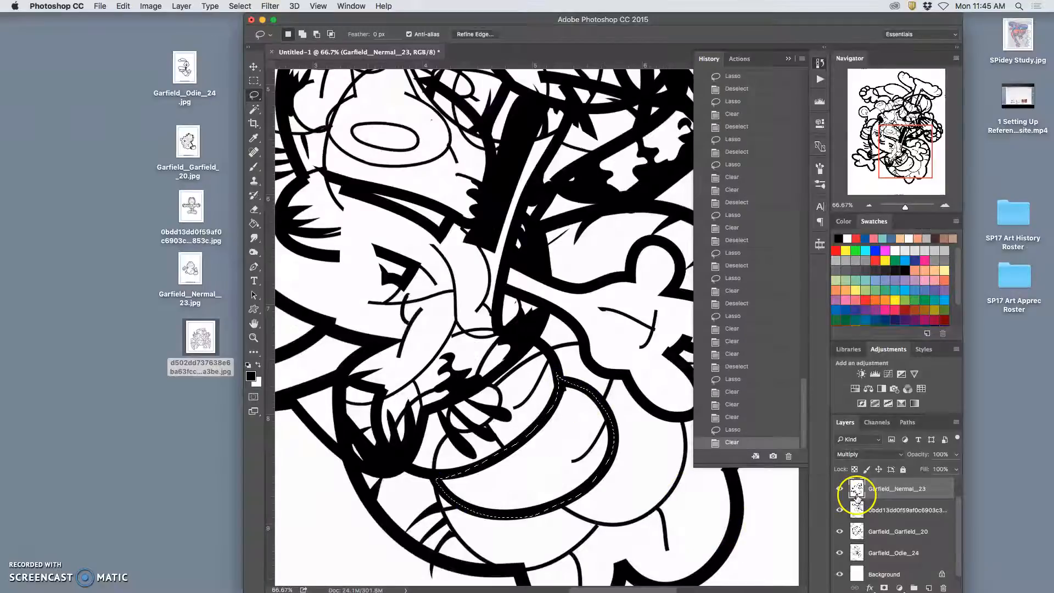
left_click(877, 511)
key("Delete")
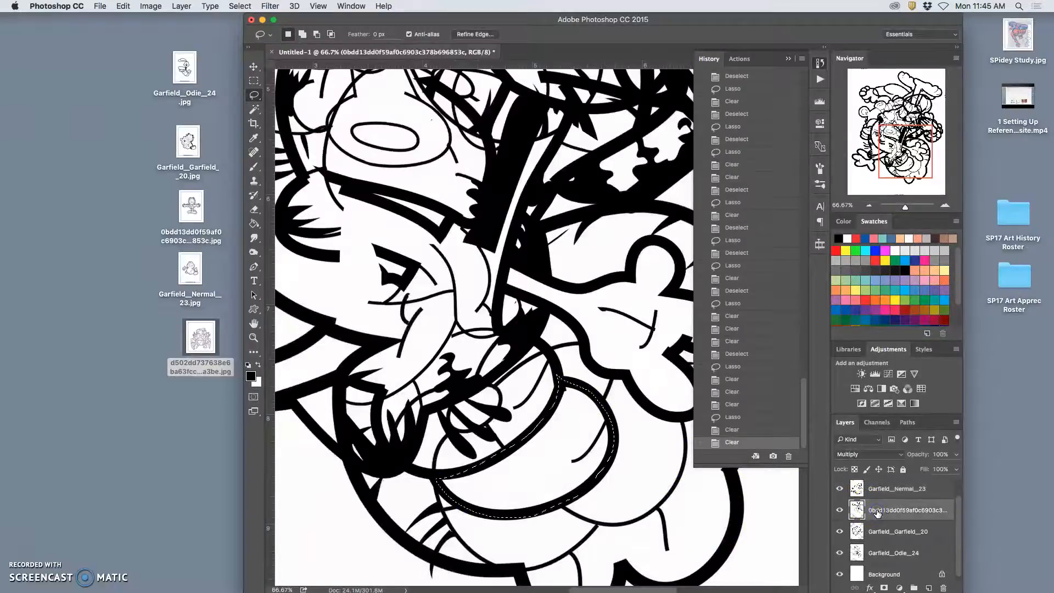
left_click(884, 533)
key("Delete")
Try deleting the lassoed curved band's contents on the Garfield__Odie__24 layer, undo it, and clear the selection.
left_click(883, 556)
key("Delete")
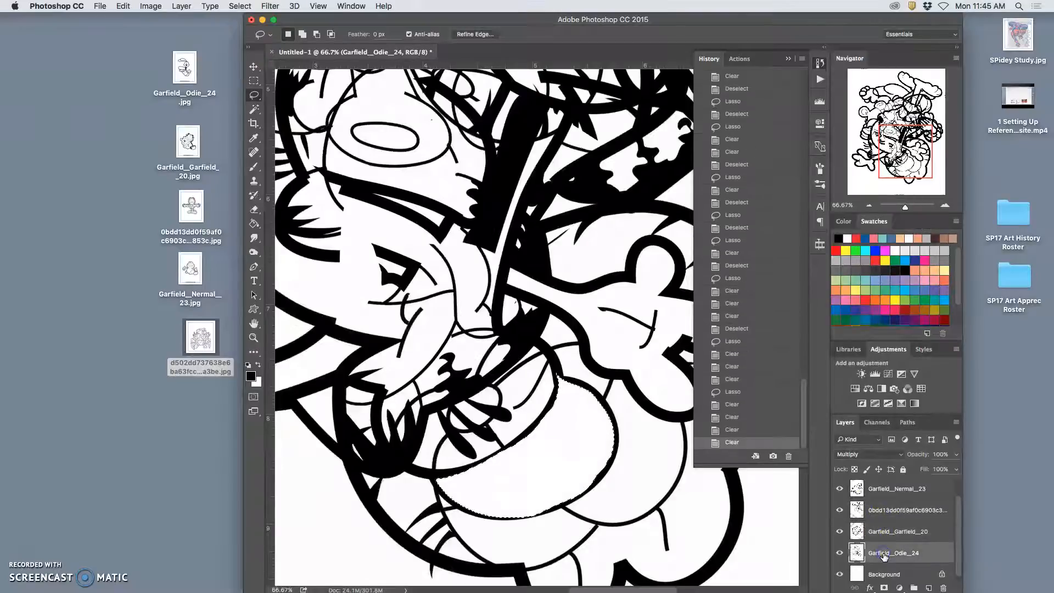
key("ctrl+z")
left_click(601, 438)
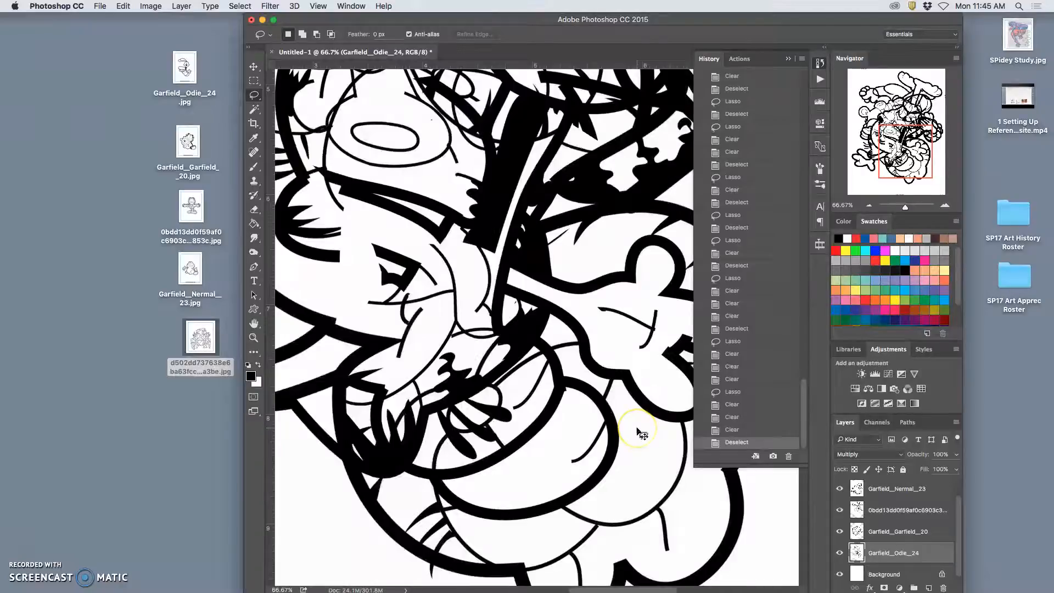
Lasso the central eye and nose area, try deleting it on Garfield__Nermal__23, and delete its lines from the 0bdd13dd… layer instead.
key("super+minus")
key("super+minus")
scroll(612, 315, "up", 3)
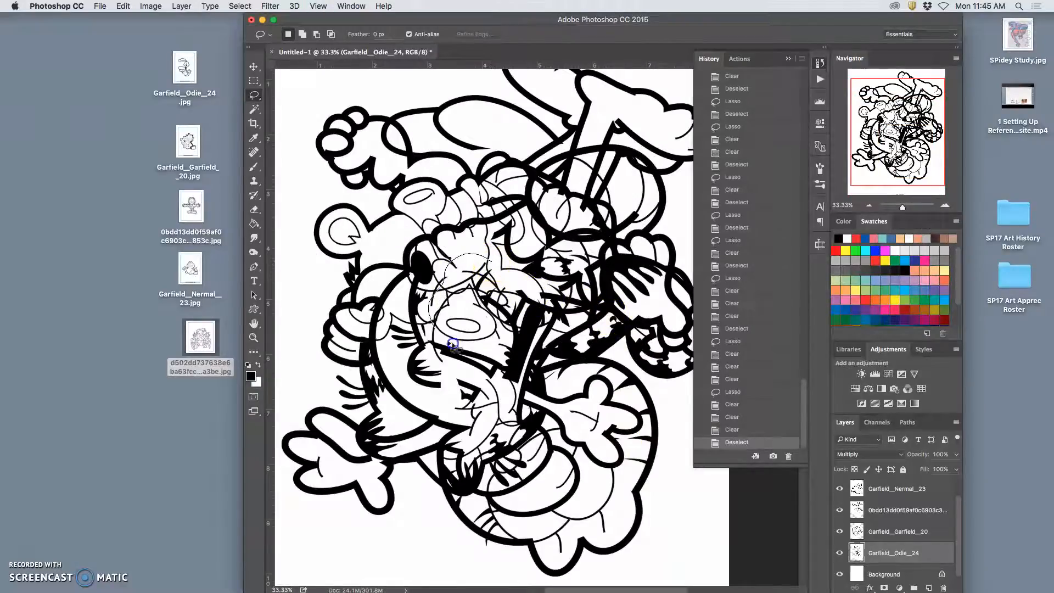
left_click_drag(500, 259, 516, 298)
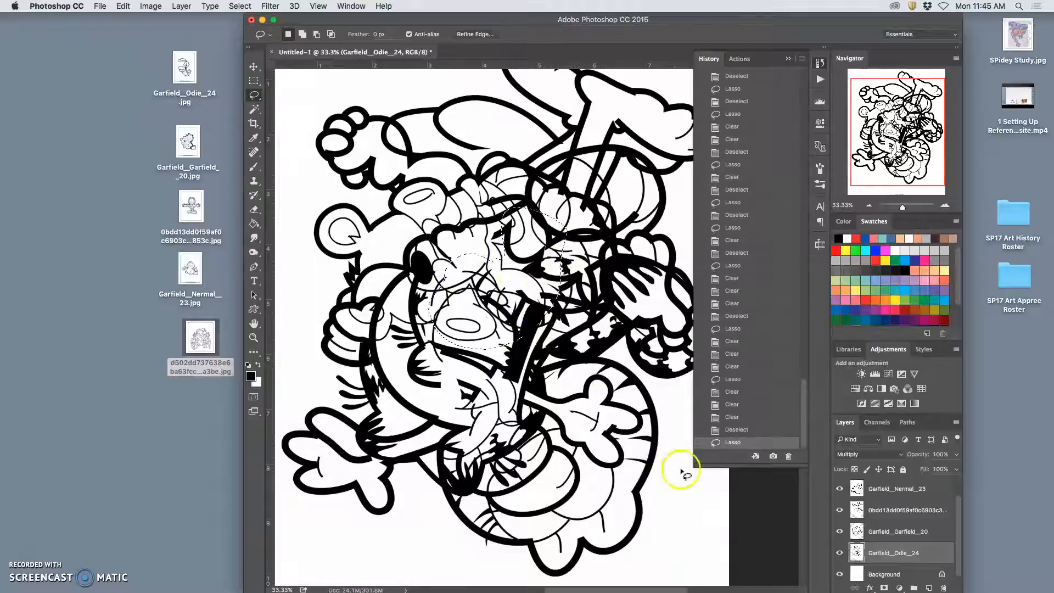
scroll(881, 499, "up", 1)
left_click(886, 510)
key("Delete")
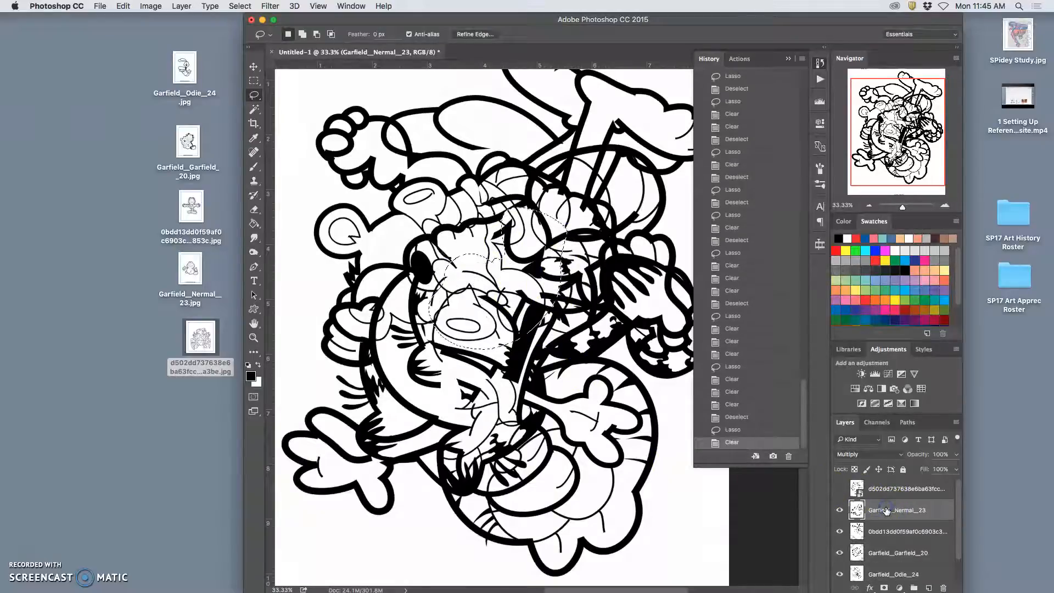
key("super+z")
left_click(891, 533)
key("Delete")
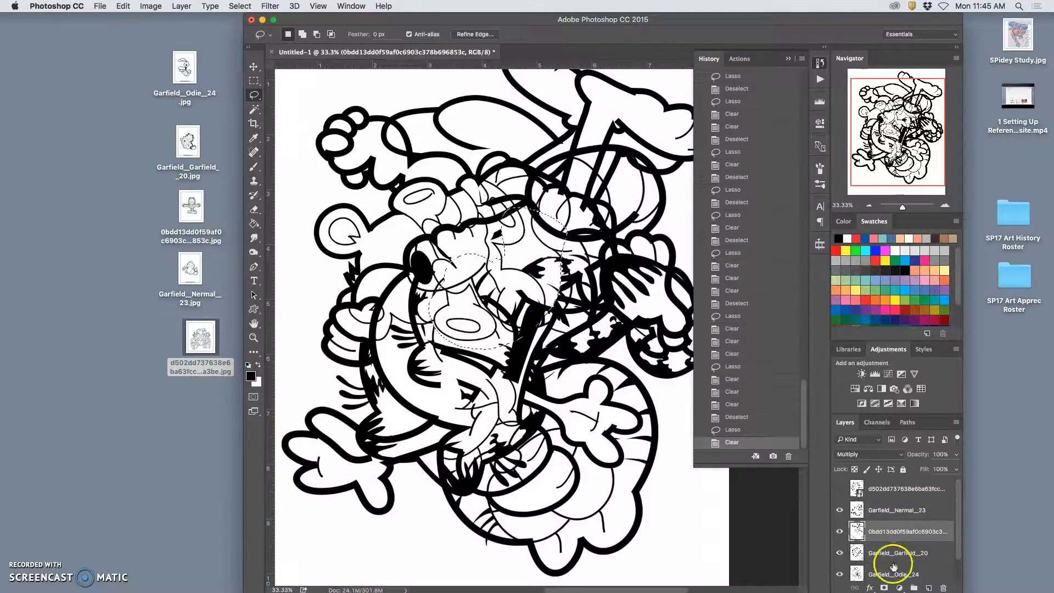
Try deleting the lassoed central face area's contents on the Garfield__Odie__24 layer, undo it, and clear the selection.
left_click(891, 573)
key("Delete")
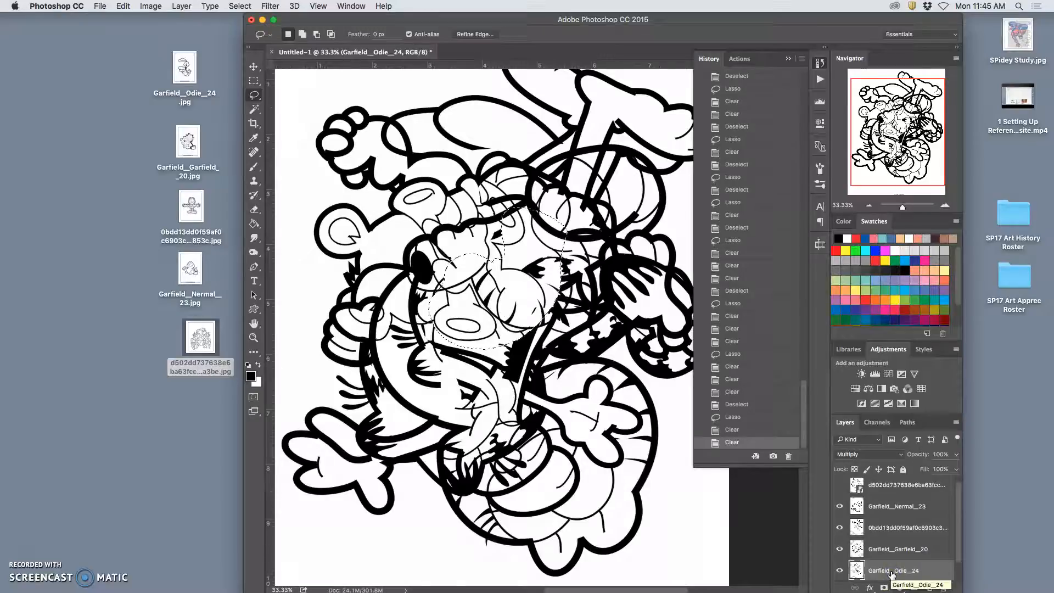
key("super+z")
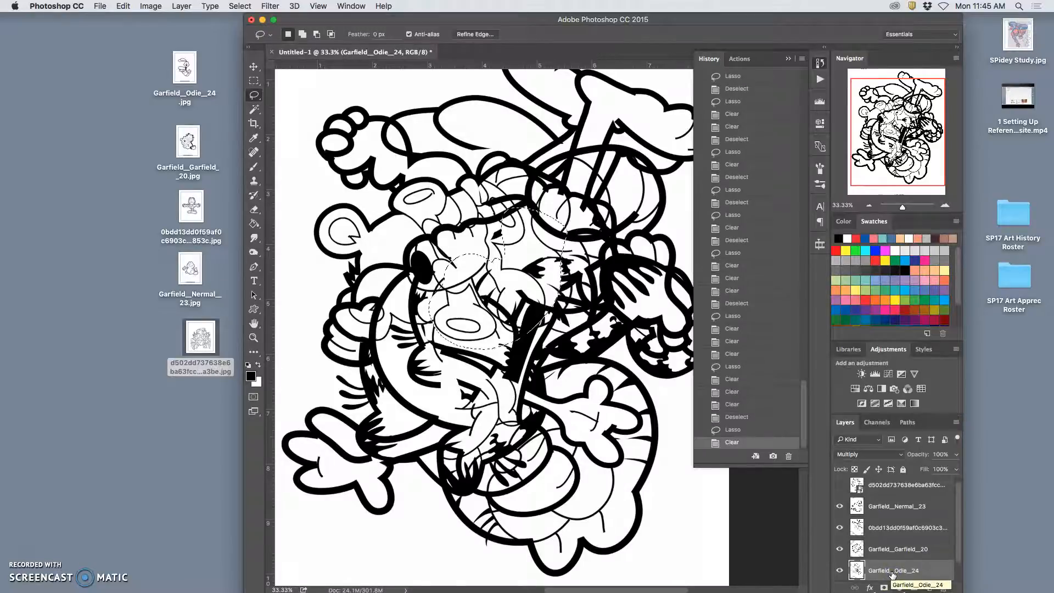
left_click(565, 388)
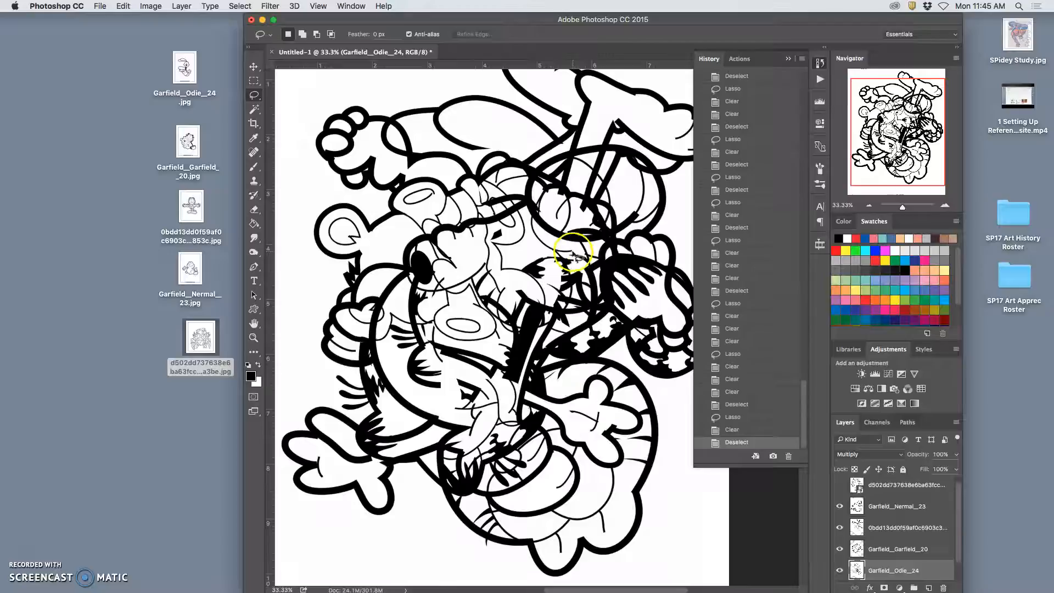
left_click_drag(557, 293, 556, 291)
left_click(649, 394)
Make the hidden d502dd73… layer visible and select it for editing.
key("super+minus")
key("super+minus")
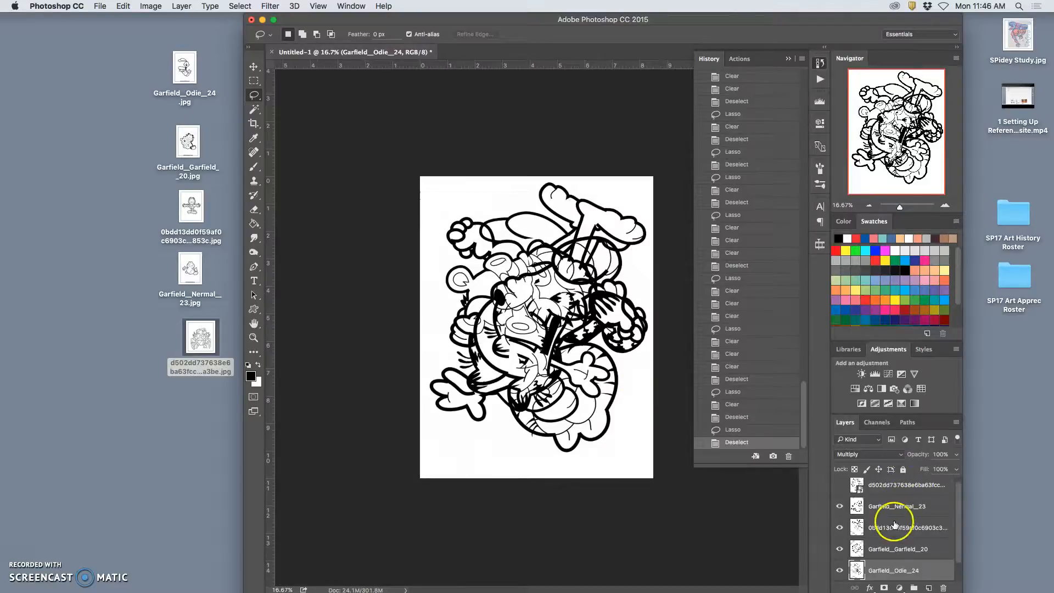
left_click(841, 486)
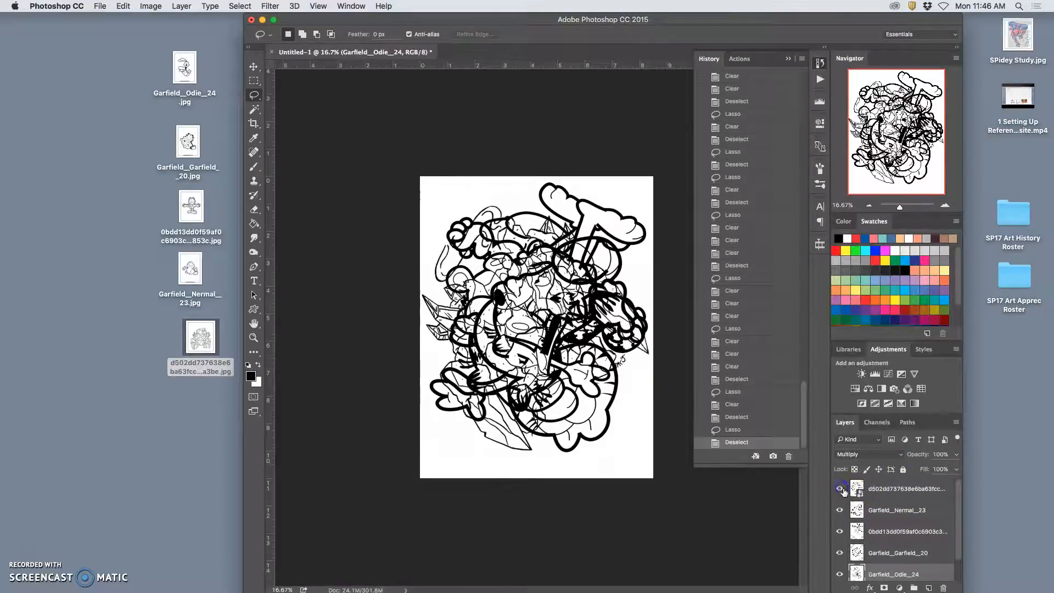
left_click(889, 490)
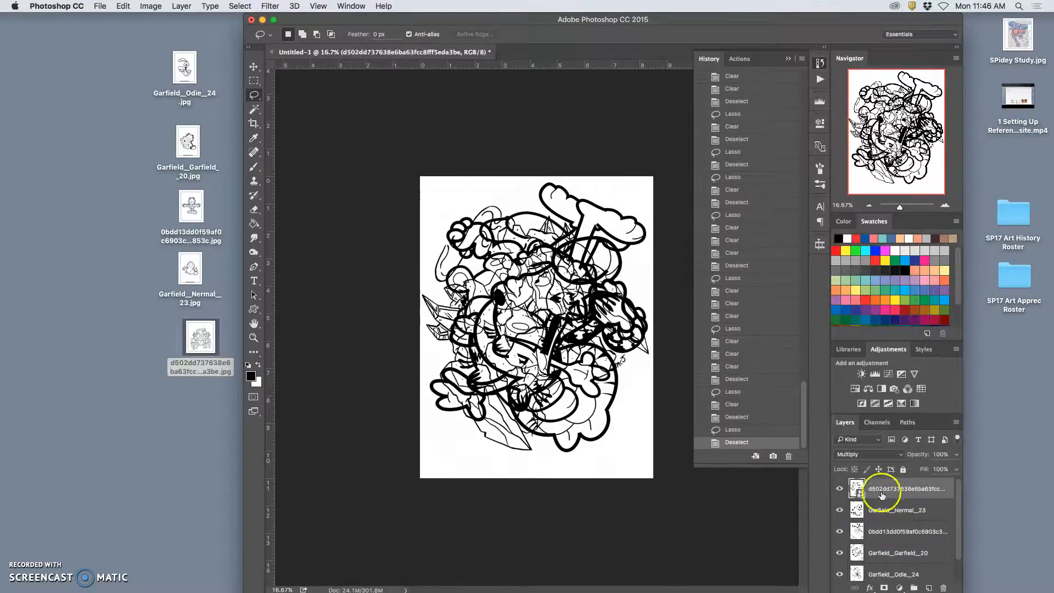
Lasso the handwritten signature outside the large striped curve and try deleting it from the d502dd73… layer.
key("super+plus")
key("super+plus")
key("super+plus")
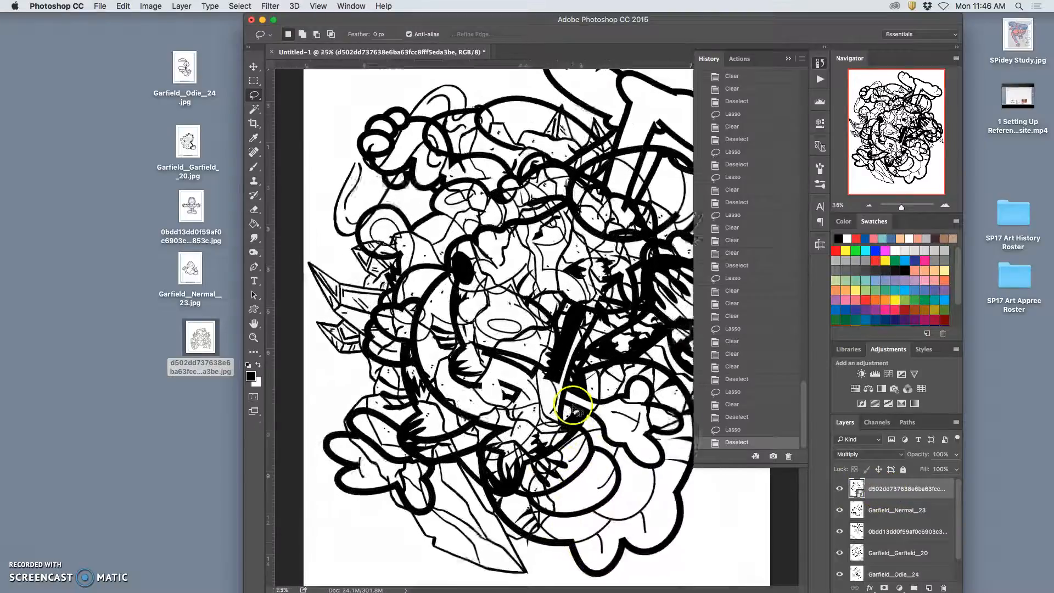
scroll(554, 402, "left", 8)
scroll(555, 402, "right", 10)
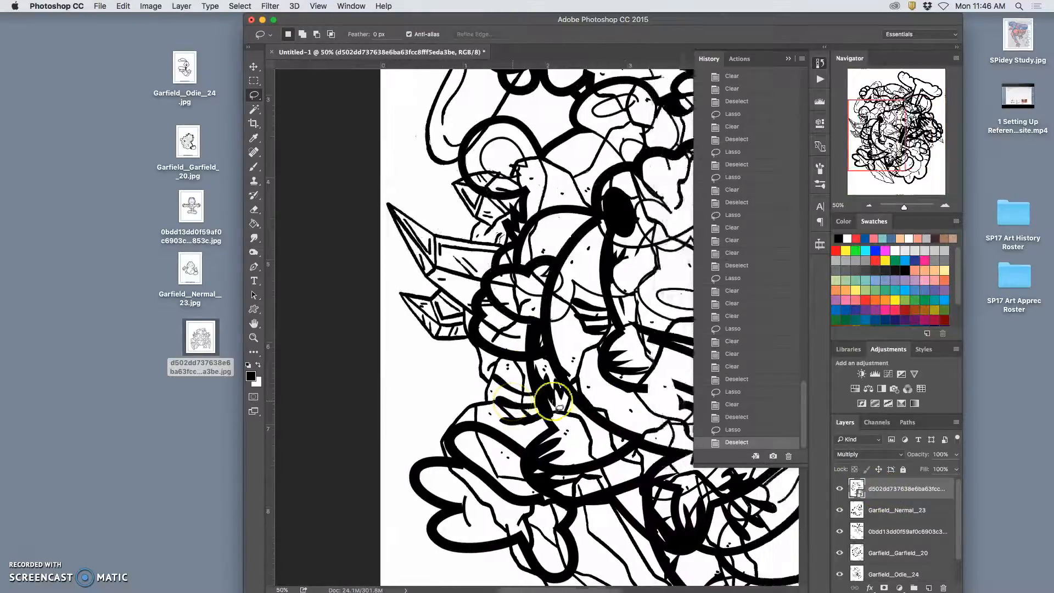
scroll(555, 403, "down", 5)
scroll(552, 404, "right", 5)
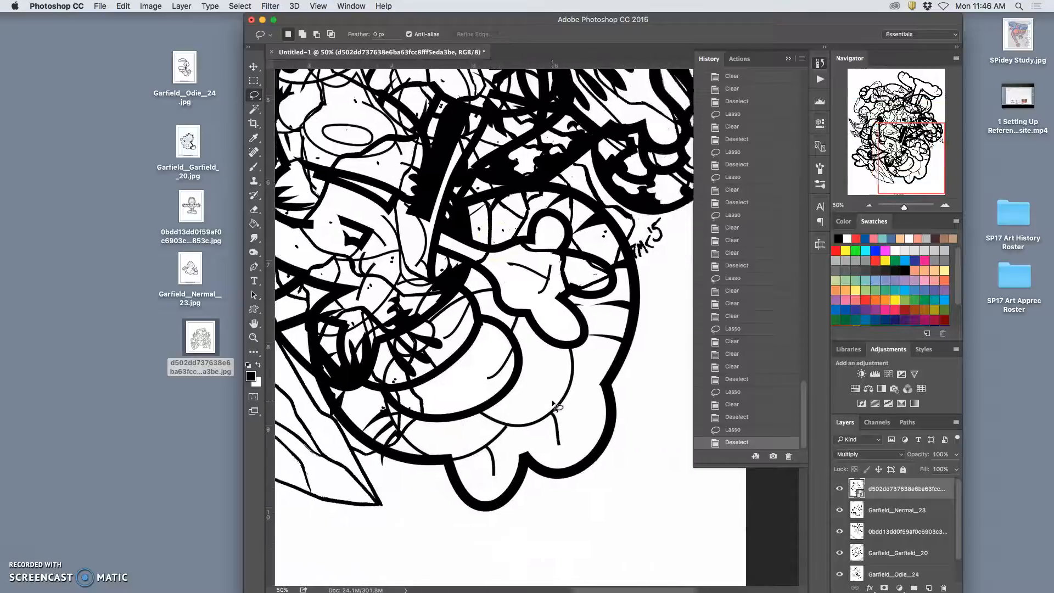
scroll(552, 404, "up", 2)
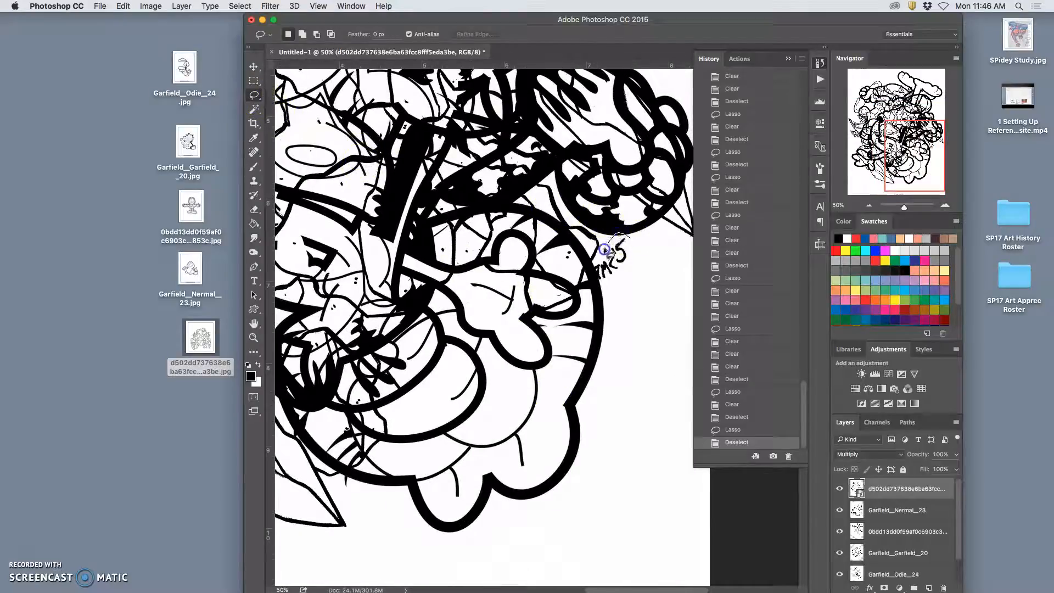
left_click_drag(617, 287, 629, 263)
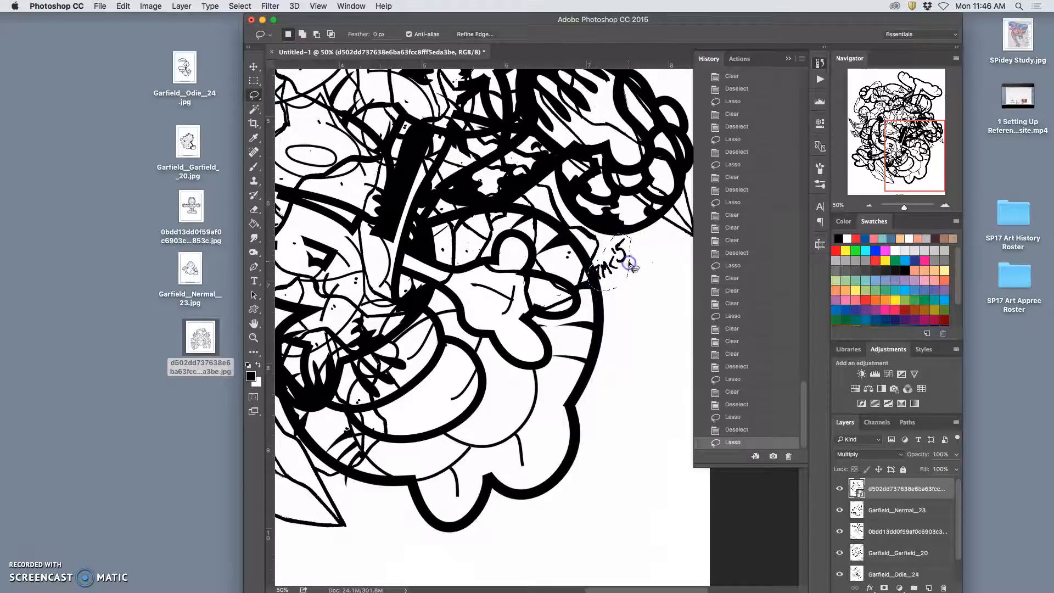
key("Delete")
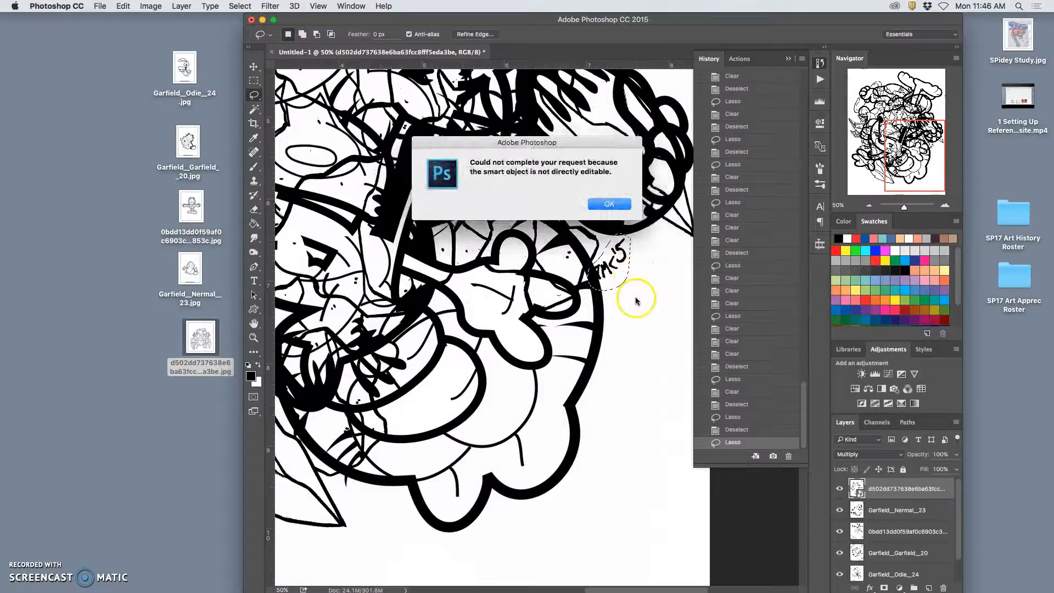
left_click(609, 204)
Rasterize the d502dd73… layer, delete the lassoed signature, and clear the selection.
right_click(870, 495)
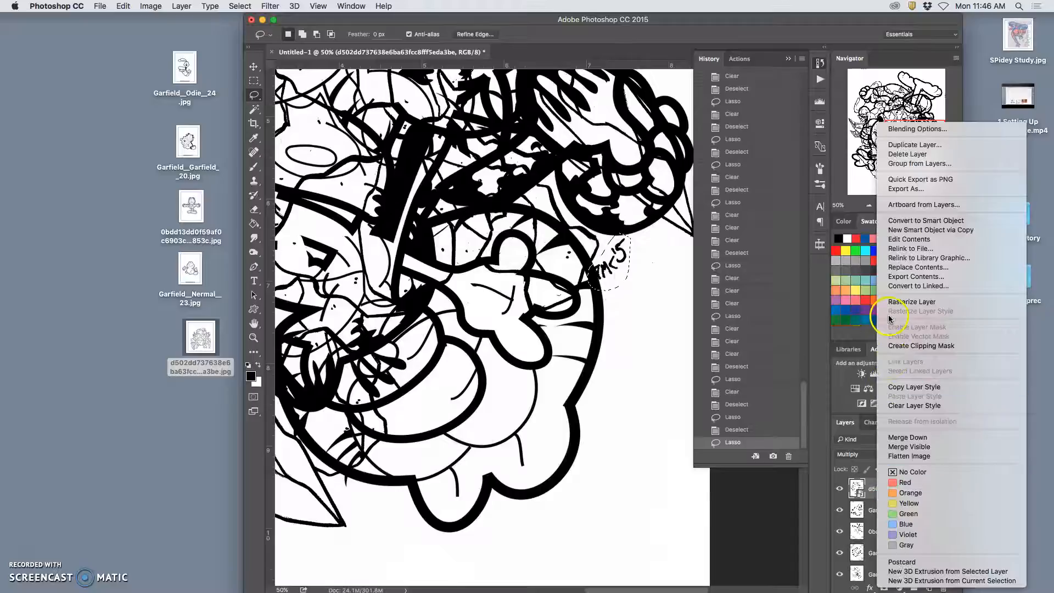
left_click(900, 301)
key("Delete")
key("ctrl+d")
Lasso a small area at the page's upper-left corner, delete its contents from the d502dd73… layer, and deselect.
key("super+minus")
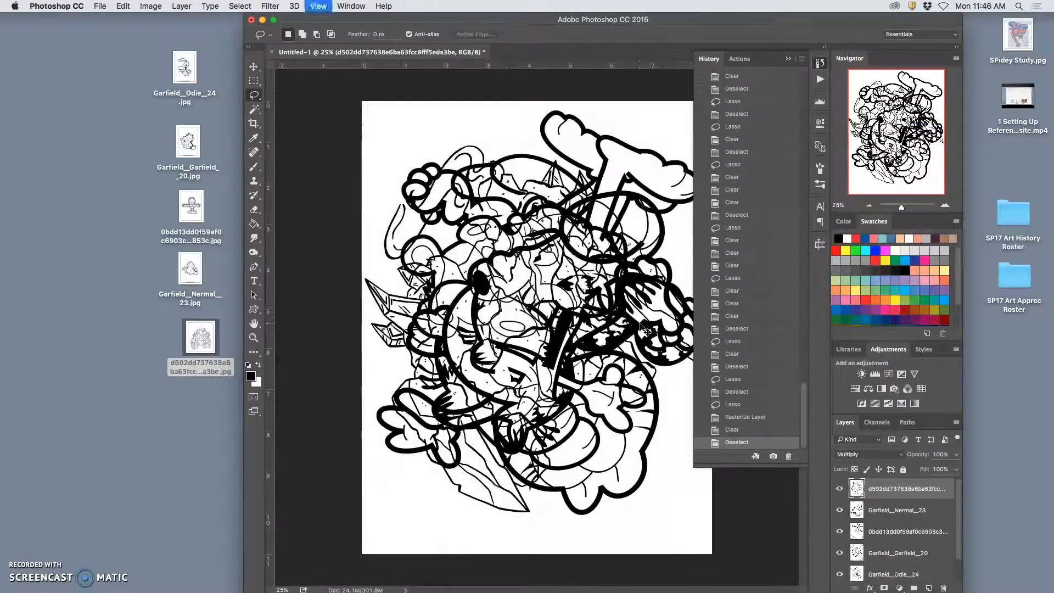
key("super+minus")
mouse_move(428, 179)
left_mouse_down()
mouse_move(432, 188)
mouse_move(419, 198)
left_mouse_up()
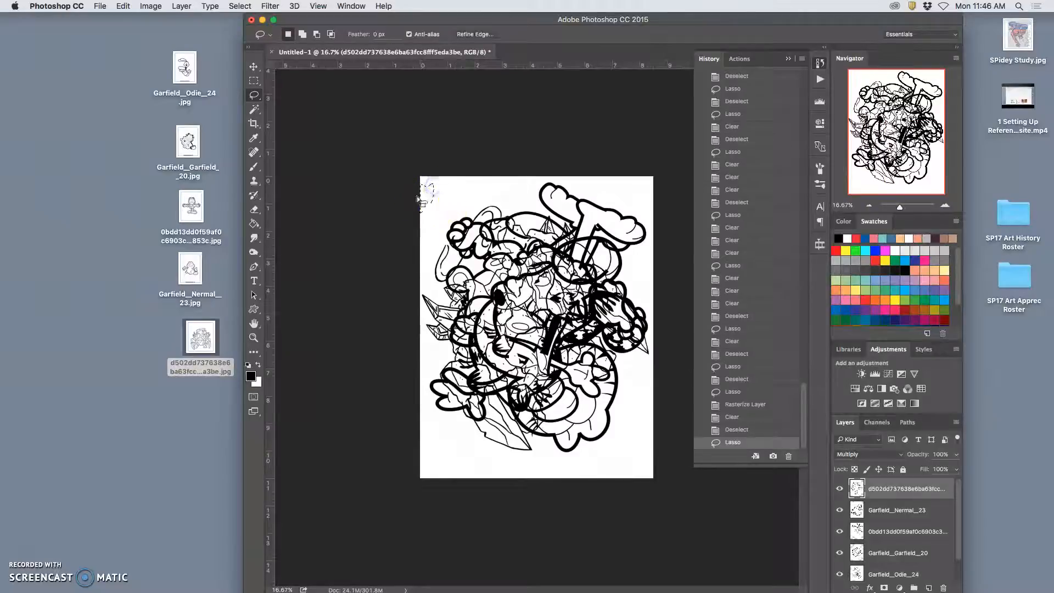
key("Delete")
key("ctrl+d")
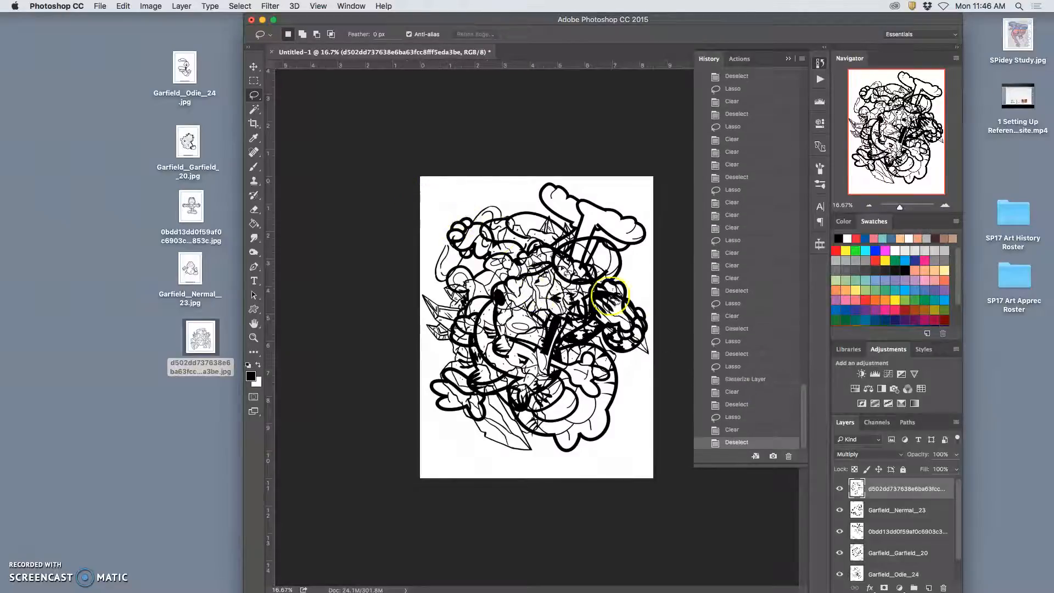
Lasso a larger area at the page's upper-left corner and delete its contents from the Garfield__Nermal__23 layer.
left_click_drag(439, 214, 435, 188)
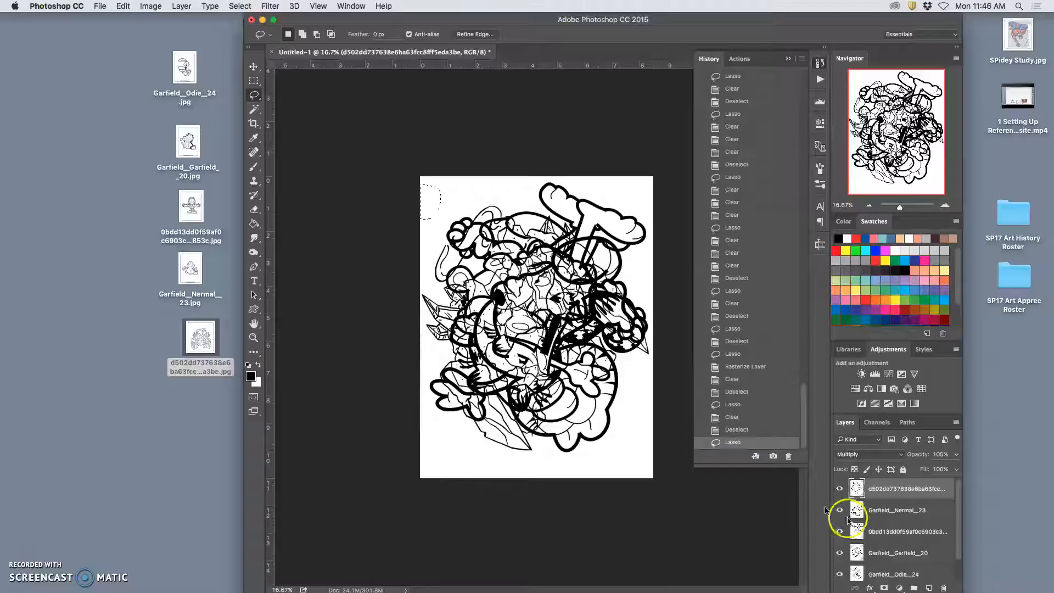
left_click(889, 511)
key("Delete")
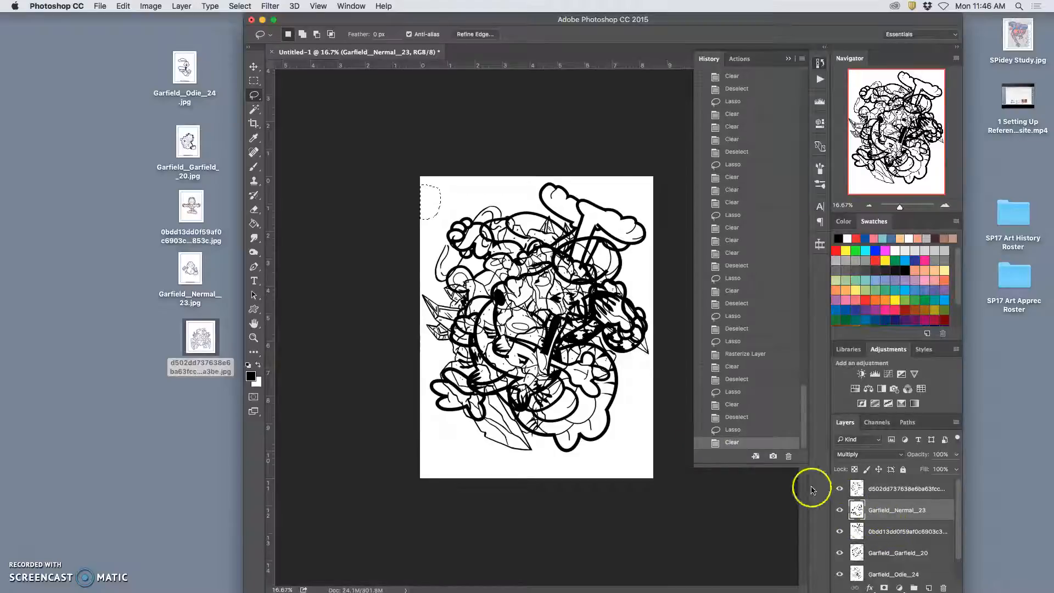
Examine the composition up close across its centre and along the page edges.
key("super+equal")
scroll(498, 269, "left", 5)
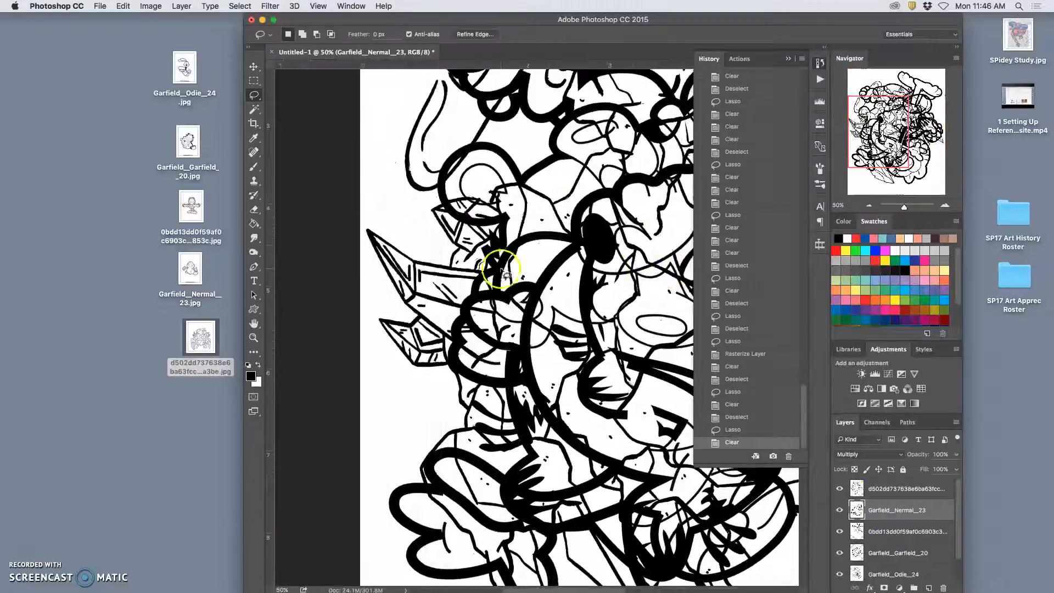
scroll(500, 270, "up", 10)
scroll(500, 270, "right", 15)
scroll(500, 271, "down", 15)
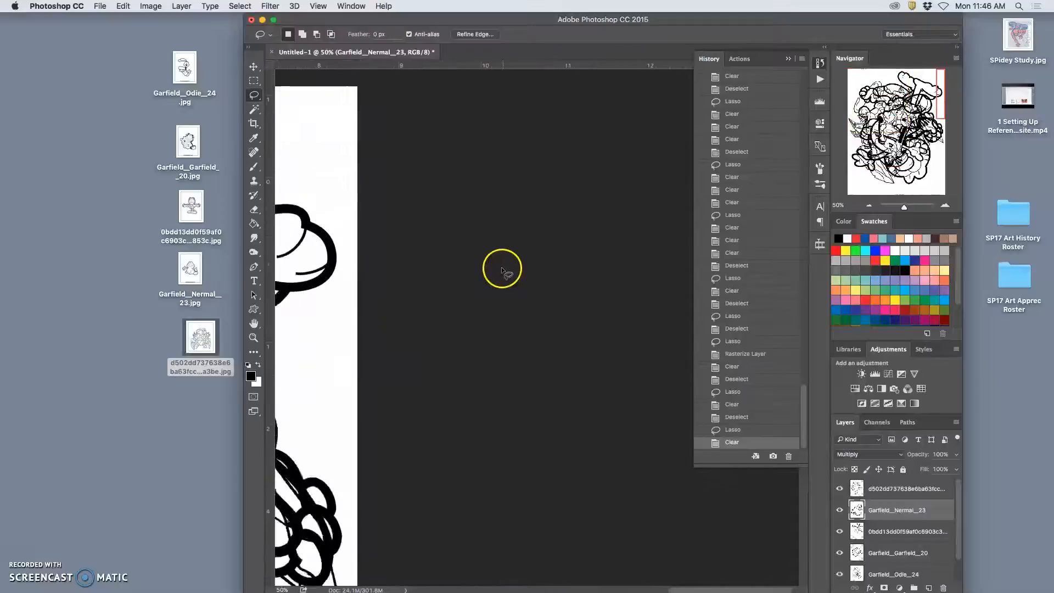
scroll(502, 270, "left", 10)
scroll(502, 270, "up", 10)
scroll(503, 270, "left", 10)
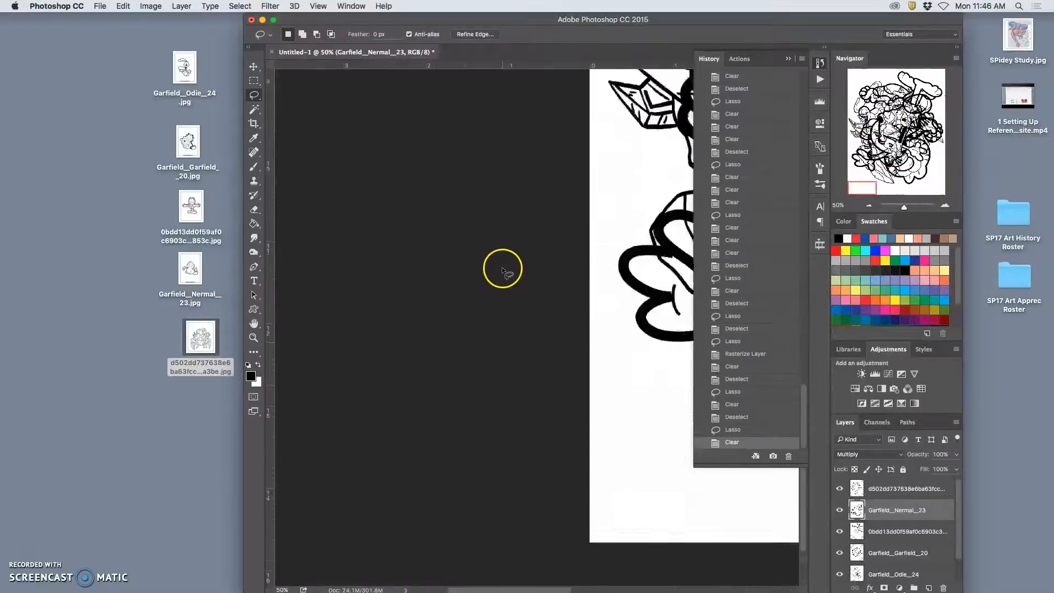
scroll(502, 271, "right", 8)
scroll(508, 274, "right", 2)
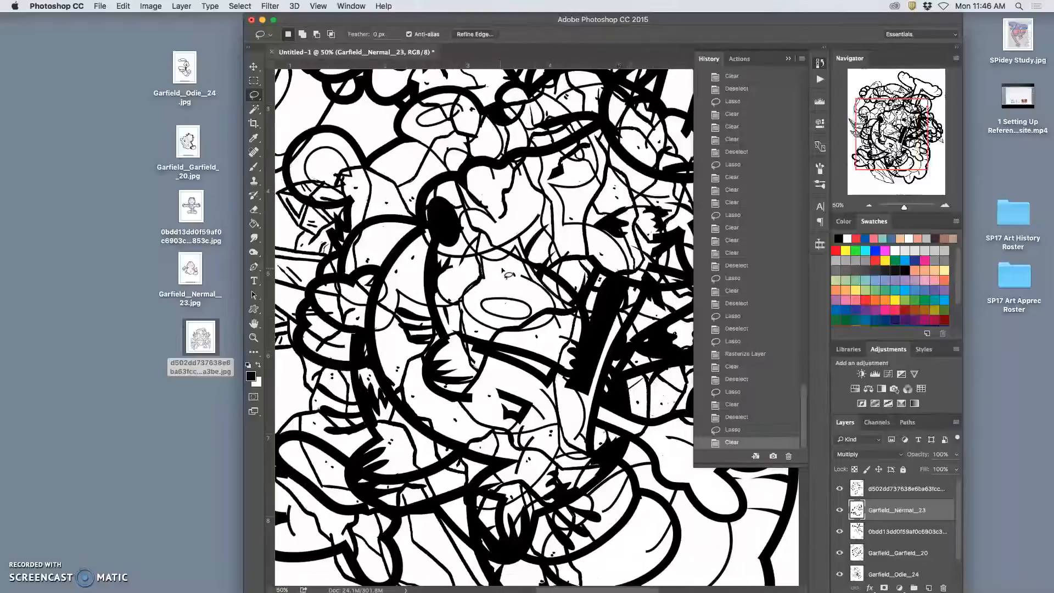
scroll(508, 274, "down", 6)
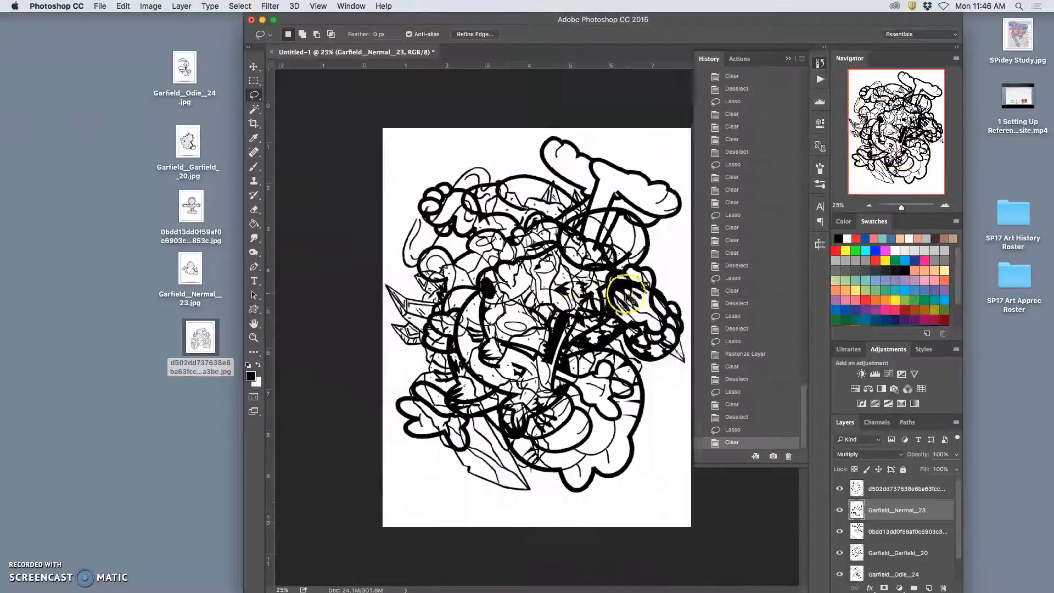
Clear the selection and set the d502dd73… layer's blending mode to Normal.
key("super+d")
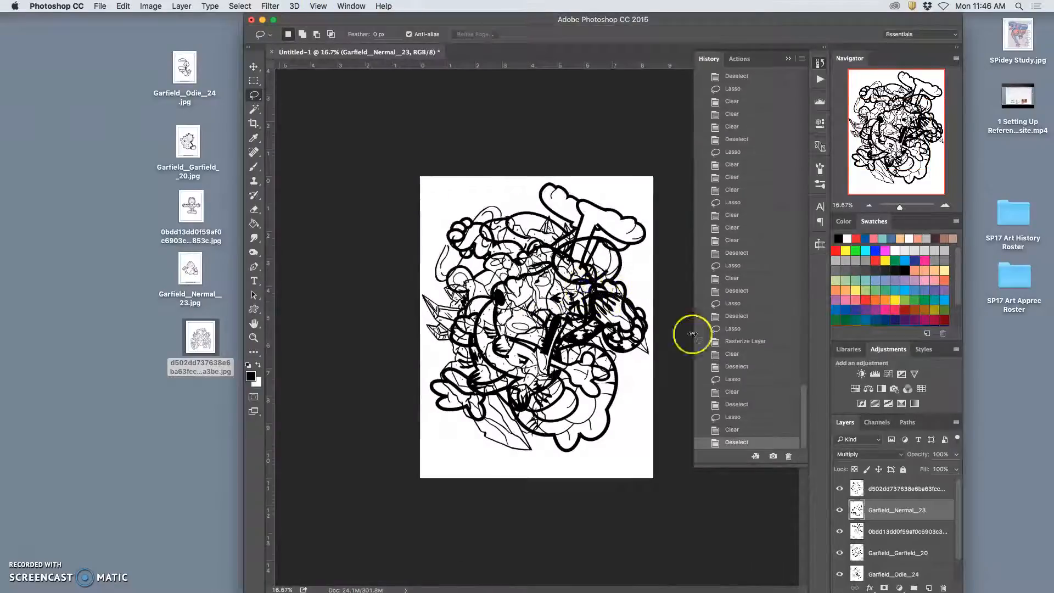
left_click(878, 488)
left_click(870, 454)
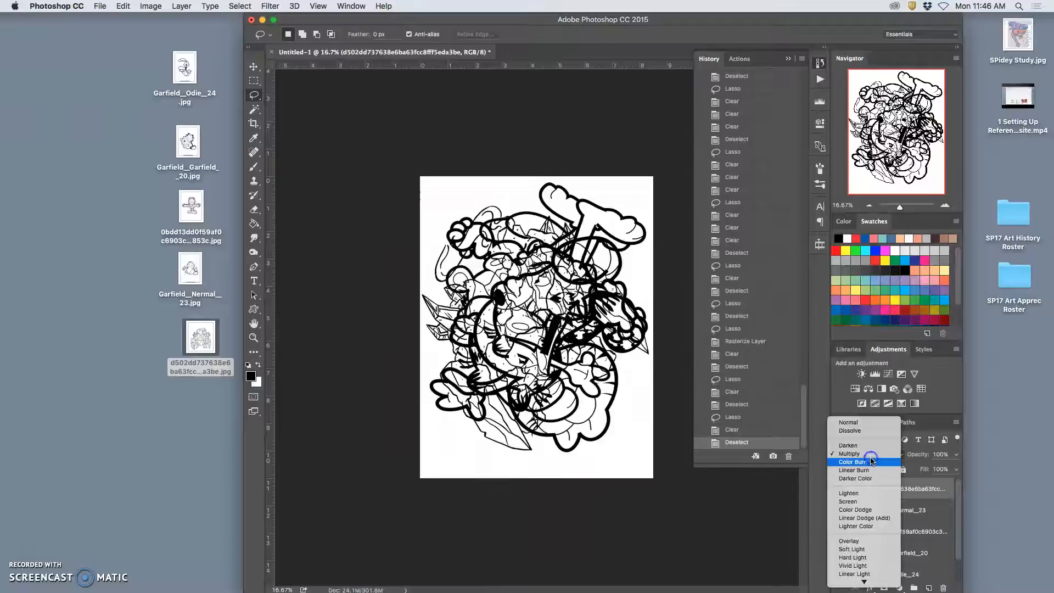
left_click(848, 424)
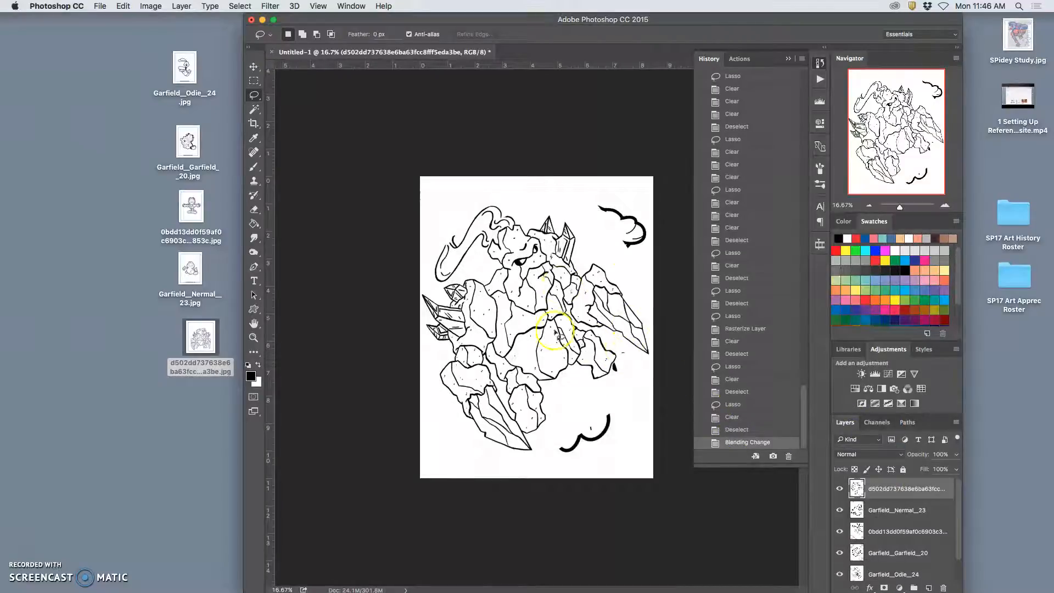